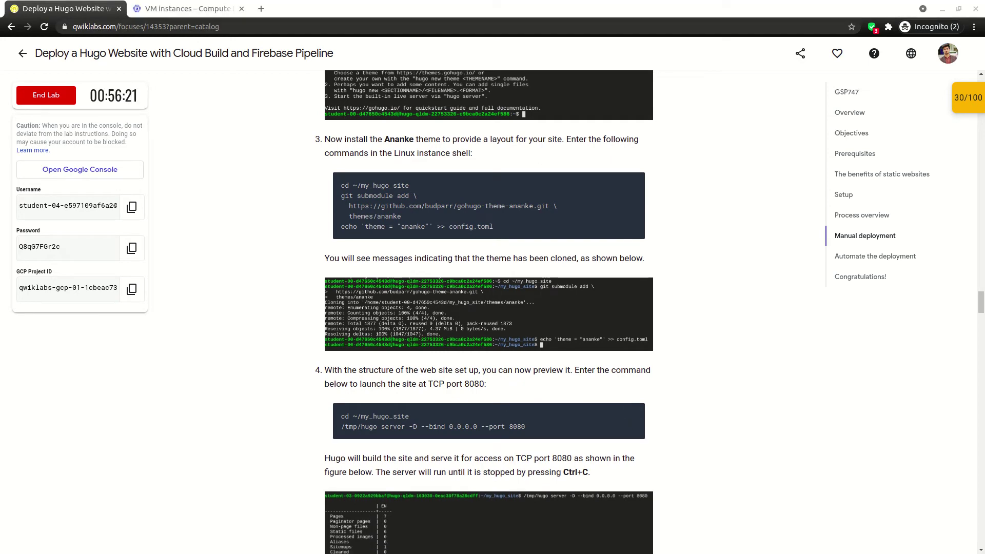
{"action": "scroll", "coordinate": [429, 436], "scroll_direction": "down", "scroll_amount": 4}
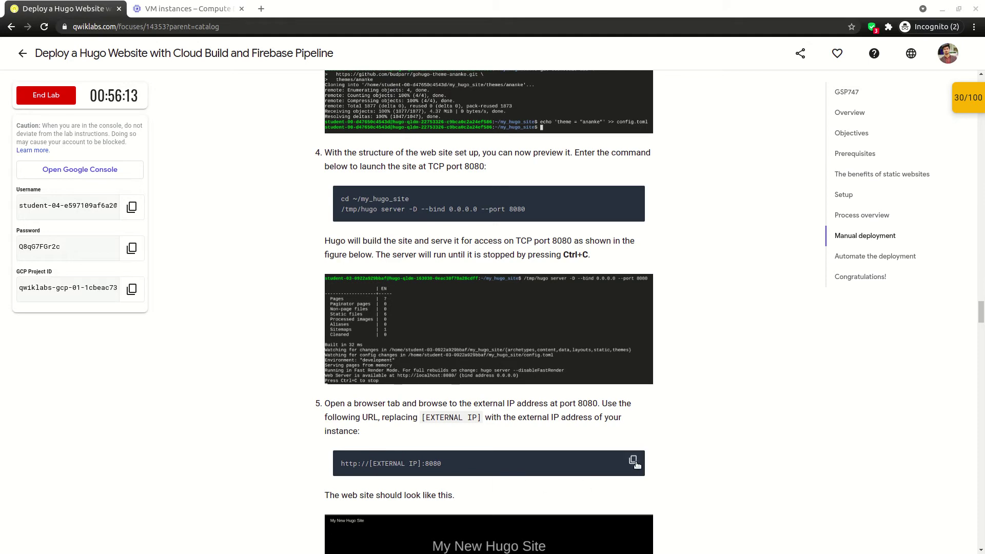
{"action": "left_click", "coordinate": [634, 461]}
{"action": "left_click", "coordinate": [263, 9]}
{"action": "key", "text": "ctrl+v"}
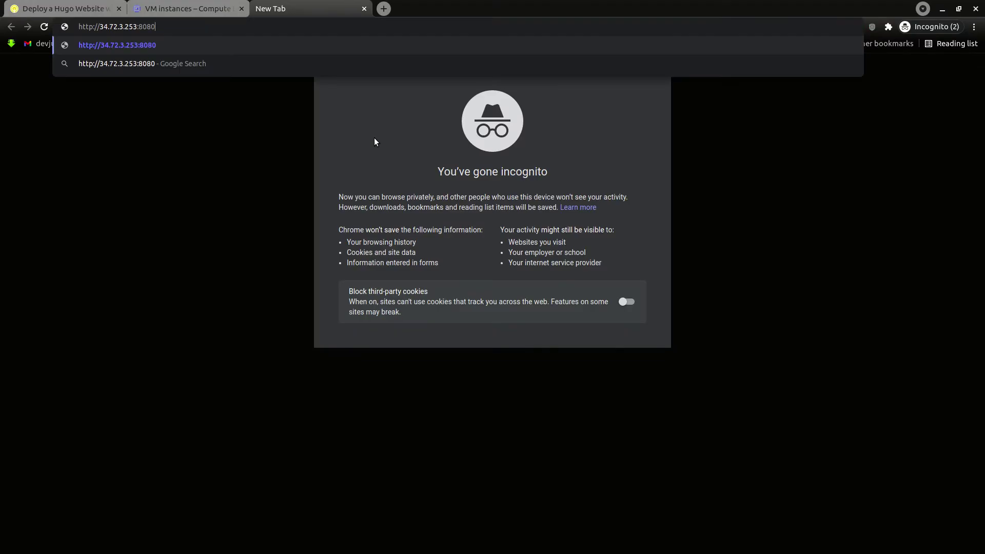
{"action": "key", "text": "Return"}
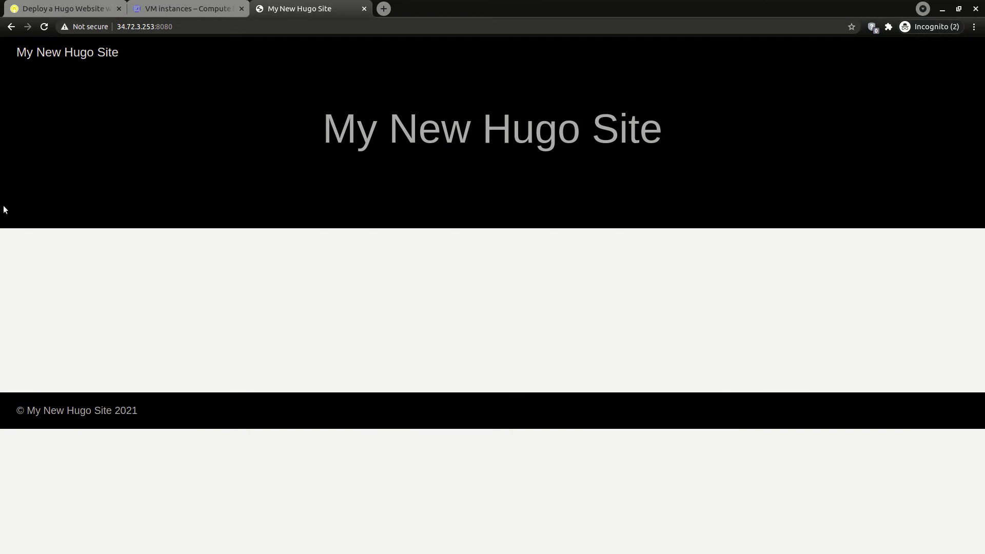
Return to the lab instructions and check progress on the objective "The website is accessible on Port 8080".
{"action": "left_click", "coordinate": [67, 9]}
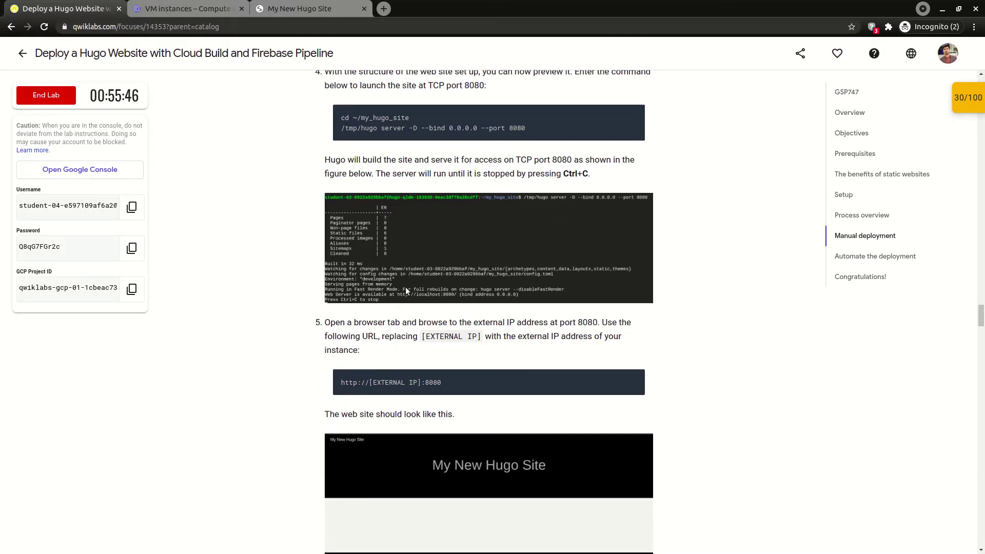
{"action": "scroll", "coordinate": [395, 332], "scroll_direction": "down", "scroll_amount": 3}
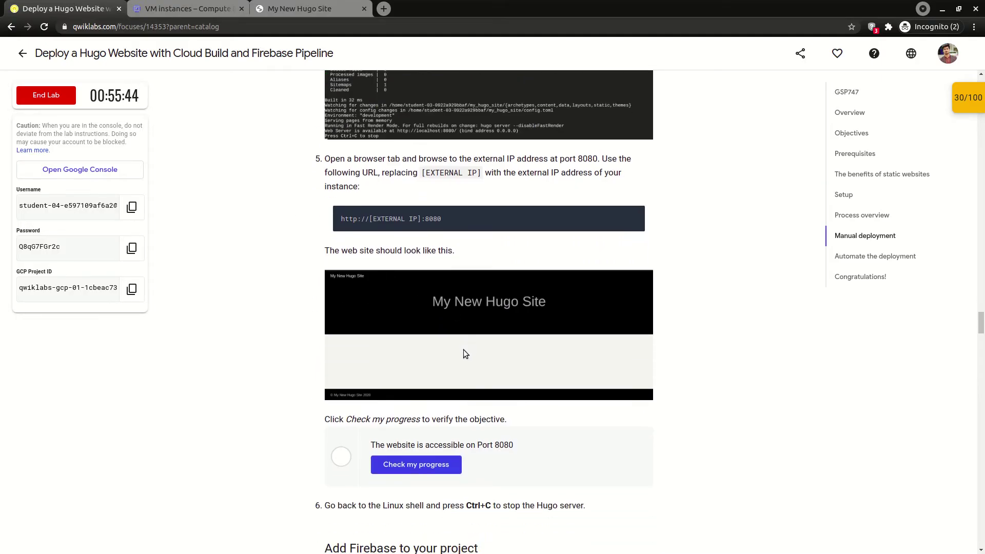
{"action": "left_click", "coordinate": [295, 4]}
{"action": "key", "text": "ctrl+1"}
{"action": "scroll", "coordinate": [408, 417], "scroll_direction": "down", "scroll_amount": 2}
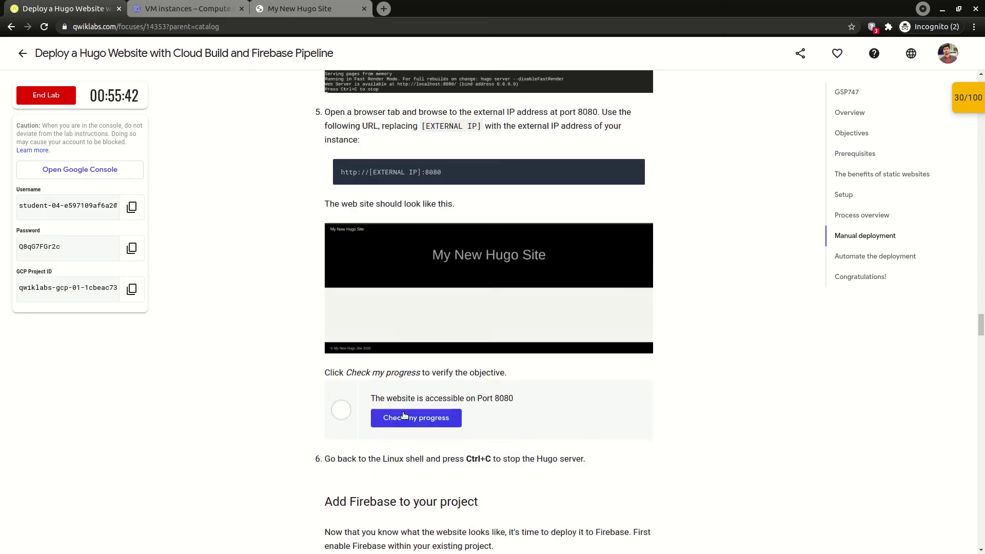
{"action": "left_click", "coordinate": [407, 386]}
{"action": "scroll", "coordinate": [397, 399], "scroll_direction": "down", "scroll_amount": 2}
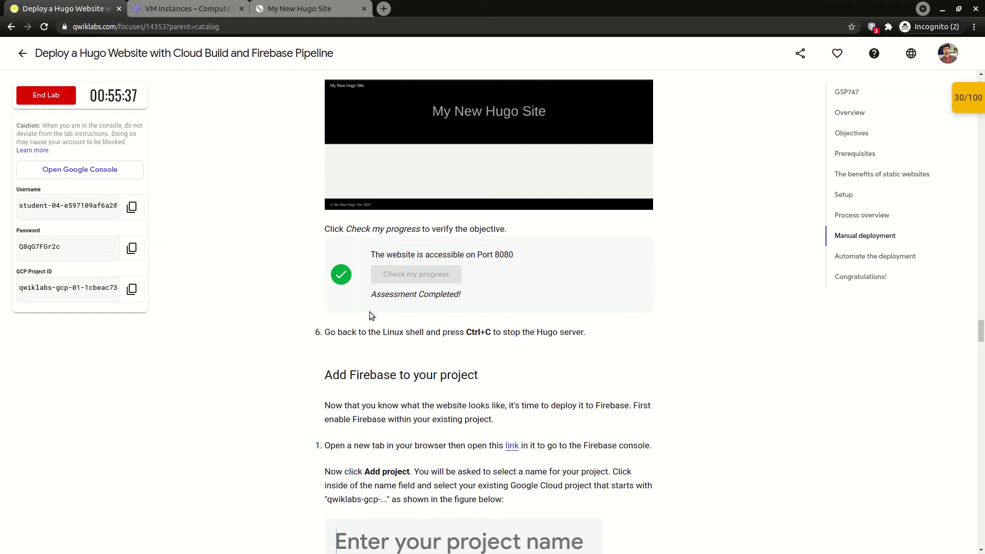
Open the Firebase console in a new tab from the link in the lab's "Add Firebase to your project" section.
{"action": "left_click_drag", "start_coordinate": [357, 332], "coordinate": [581, 344]}
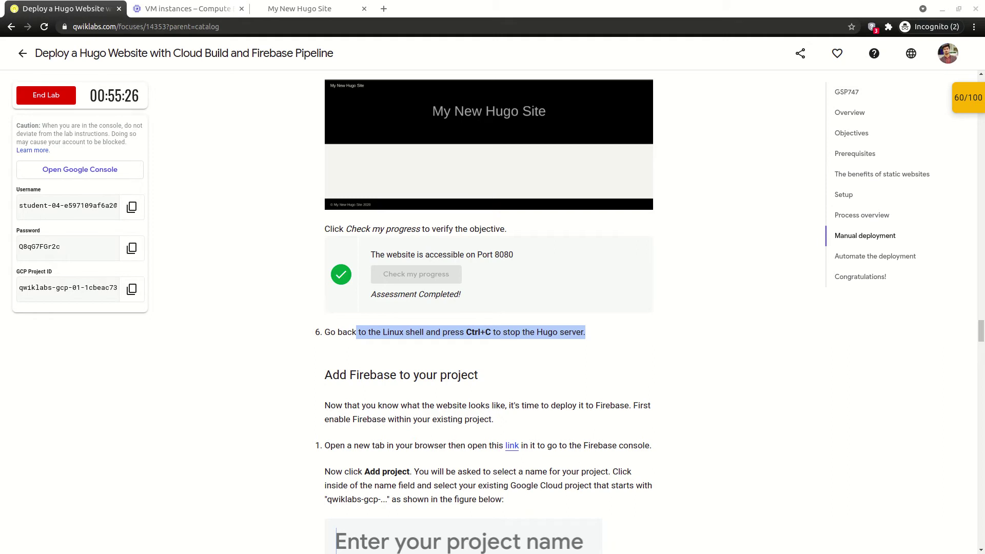
{"action": "scroll", "coordinate": [422, 359], "scroll_direction": "down", "scroll_amount": 2}
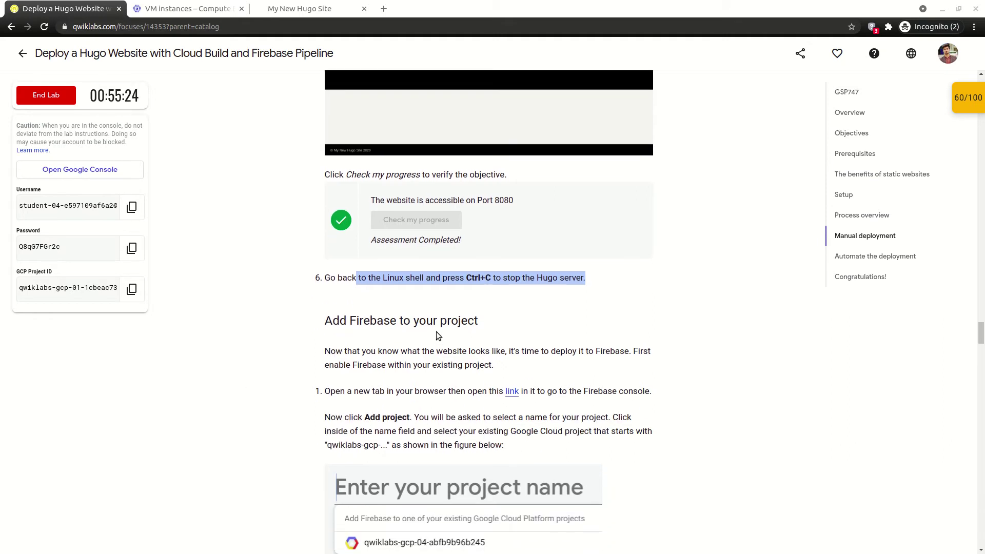
{"action": "left_click_drag", "start_coordinate": [325, 354], "coordinate": [553, 358]}
{"action": "scroll", "coordinate": [380, 360], "scroll_direction": "down", "scroll_amount": 1}
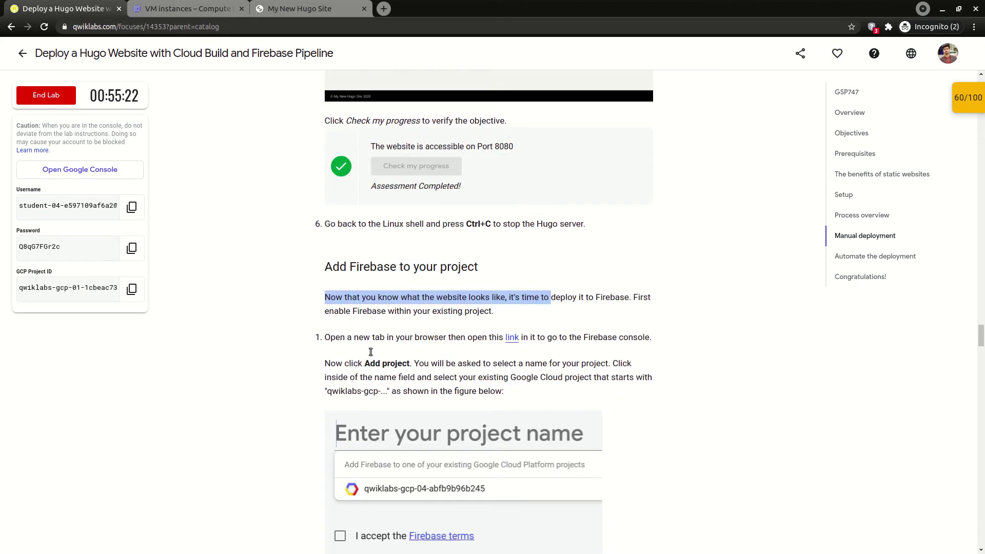
{"action": "scroll", "coordinate": [380, 364], "scroll_direction": "down", "scroll_amount": 2}
{"action": "left_click_drag", "start_coordinate": [345, 310], "coordinate": [518, 312]}
{"action": "left_click", "coordinate": [636, 323]}
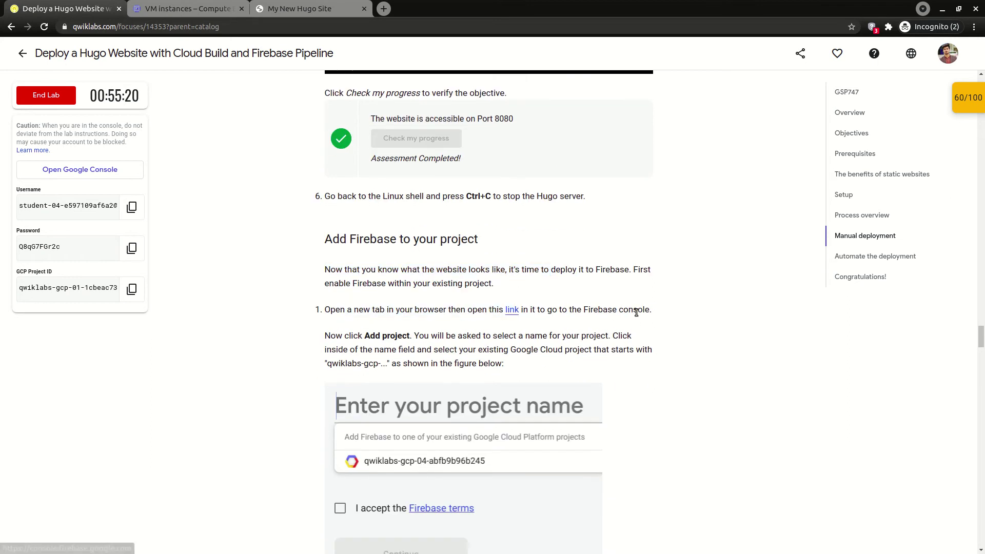
{"action": "middle_click", "coordinate": [517, 311]}
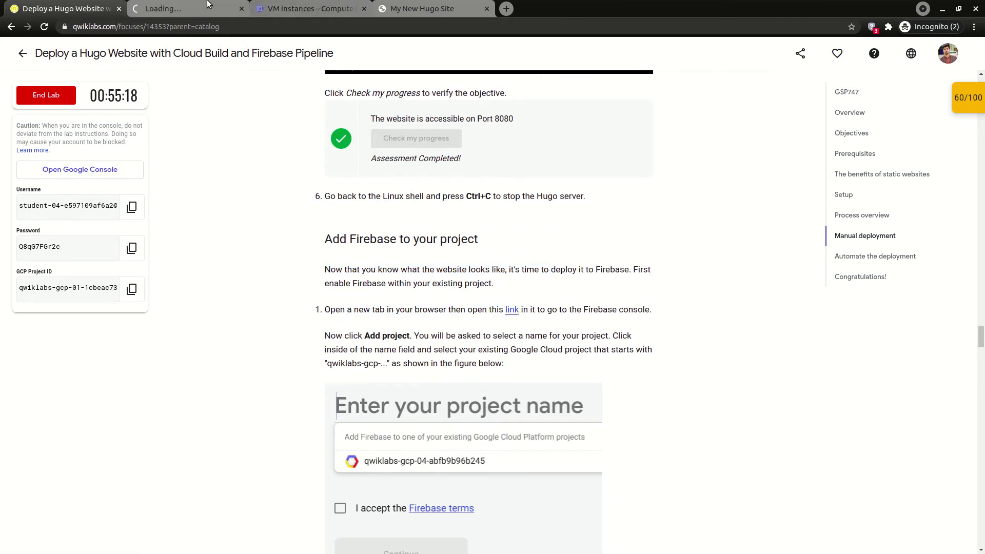
{"action": "left_click", "coordinate": [191, 5]}
Switch the Firebase console to the lab's student account, matching the lab credentials, and close the personal account's console tab.
{"action": "left_click", "coordinate": [955, 49]}
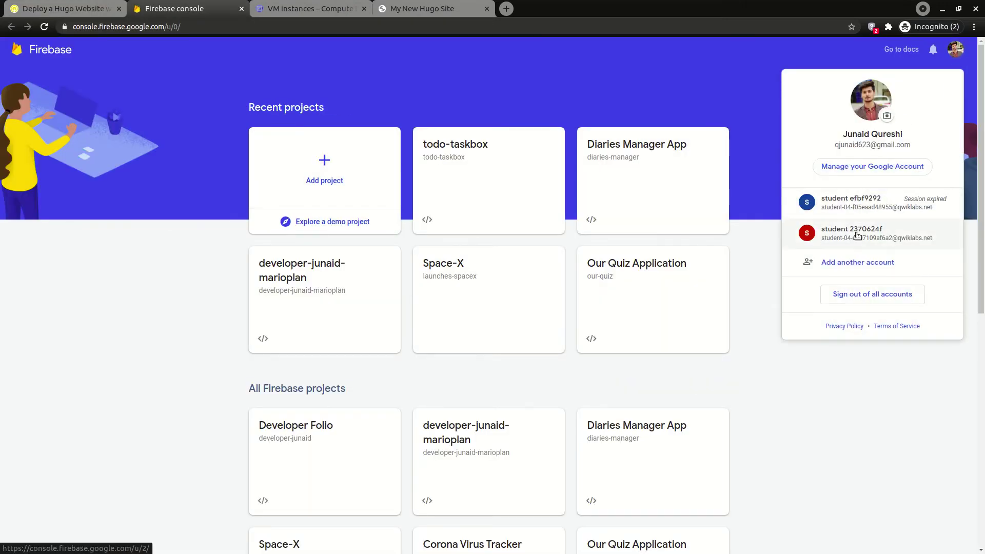
{"action": "left_click", "coordinate": [72, 8]}
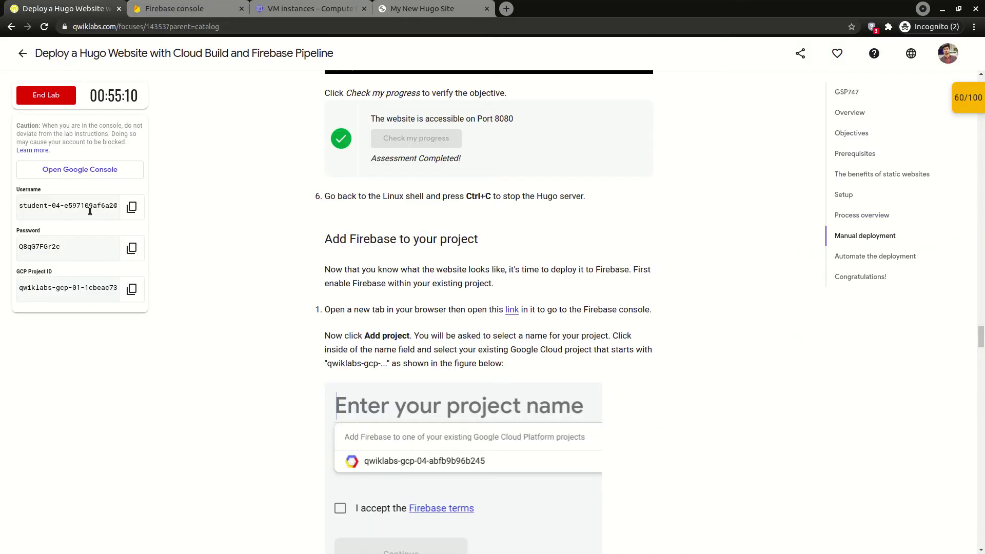
{"action": "left_click", "coordinate": [418, 10]}
{"action": "left_click", "coordinate": [140, 5]}
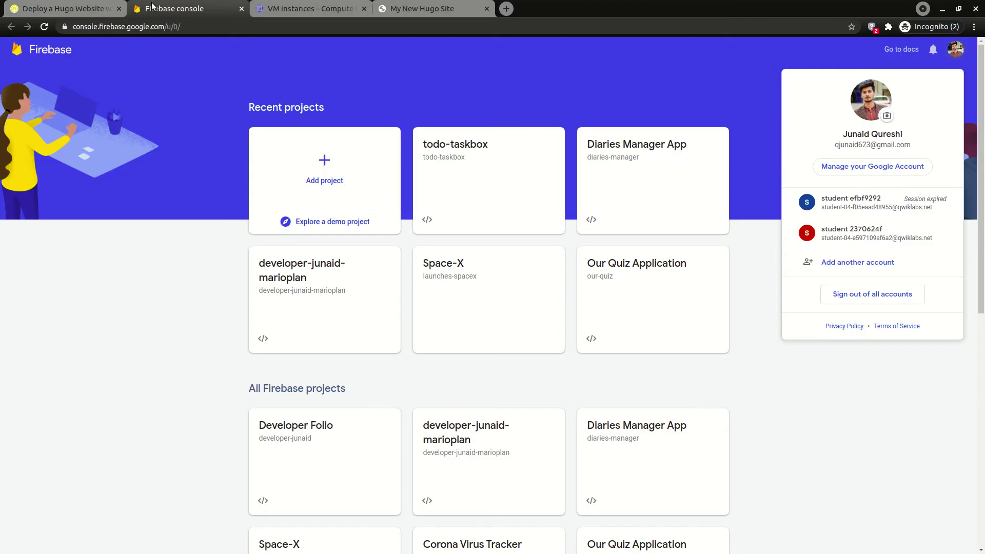
{"action": "left_click", "coordinate": [849, 239]}
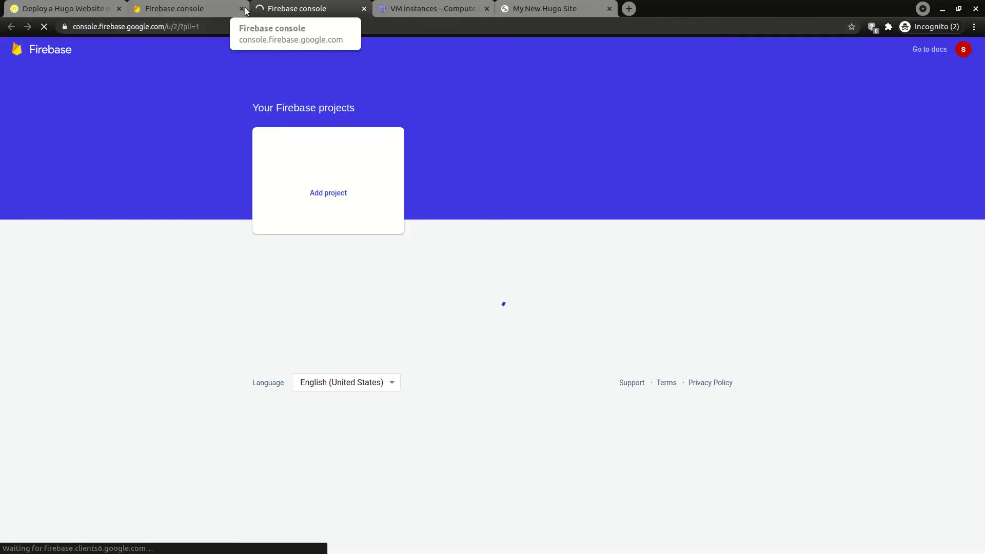
{"action": "left_click", "coordinate": [242, 9]}
Read the lab instructions on adding a Firebase project, selecting the existing Google Cloud project and accepting the terms.
{"action": "left_click", "coordinate": [71, 6]}
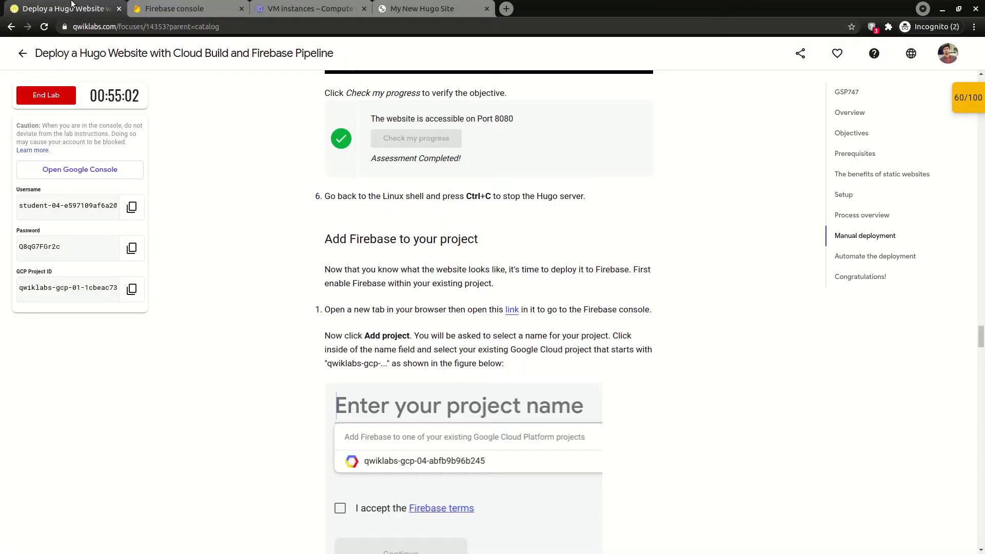
{"action": "scroll", "coordinate": [315, 261], "scroll_direction": "down", "scroll_amount": 2}
{"action": "left_click_drag", "start_coordinate": [363, 226], "coordinate": [476, 241]}
{"action": "left_click_drag", "start_coordinate": [542, 227], "coordinate": [593, 227]}
{"action": "left_click_drag", "start_coordinate": [353, 240], "coordinate": [593, 226]}
{"action": "left_click_drag", "start_coordinate": [369, 241], "coordinate": [625, 241]}
{"action": "left_click_drag", "start_coordinate": [345, 254], "coordinate": [408, 254]}
{"action": "scroll", "coordinate": [390, 253], "scroll_direction": "down", "scroll_amount": 2}
{"action": "scroll", "coordinate": [390, 256], "scroll_direction": "down", "scroll_amount": 3}
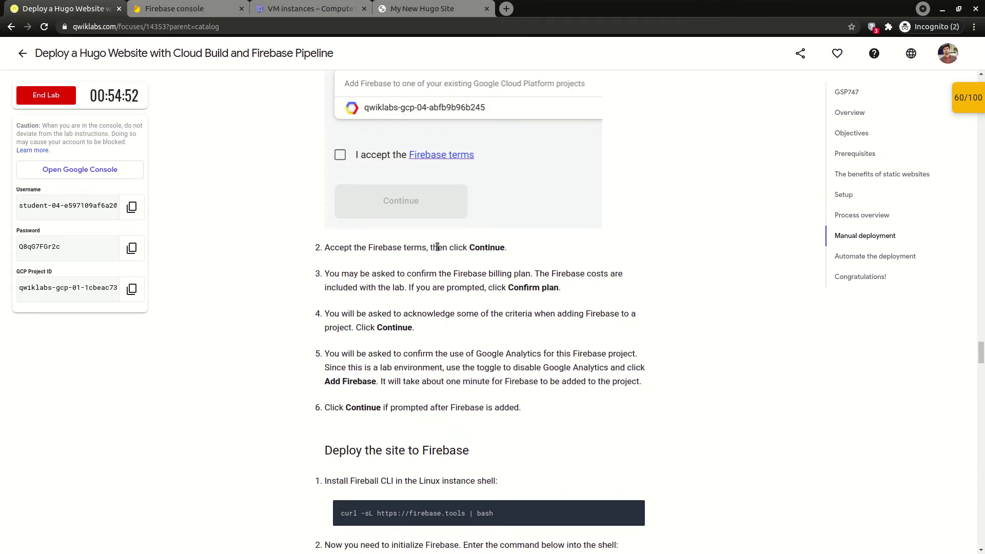
{"action": "left_click_drag", "start_coordinate": [325, 247], "coordinate": [433, 247]}
Add a Firebase project using the existing Google Cloud project qwiklabs-gcp-01-1cbeac7383e3 and accept the Firebase terms.
{"action": "left_click", "coordinate": [410, 8]}
{"action": "left_click", "coordinate": [308, 8]}
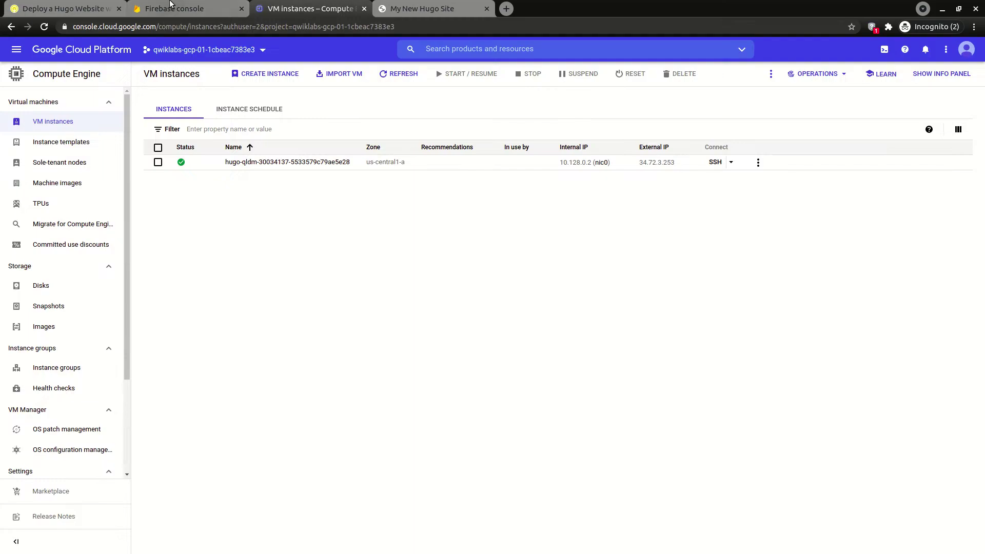
{"action": "left_click", "coordinate": [174, 8]}
{"action": "left_click", "coordinate": [300, 170]}
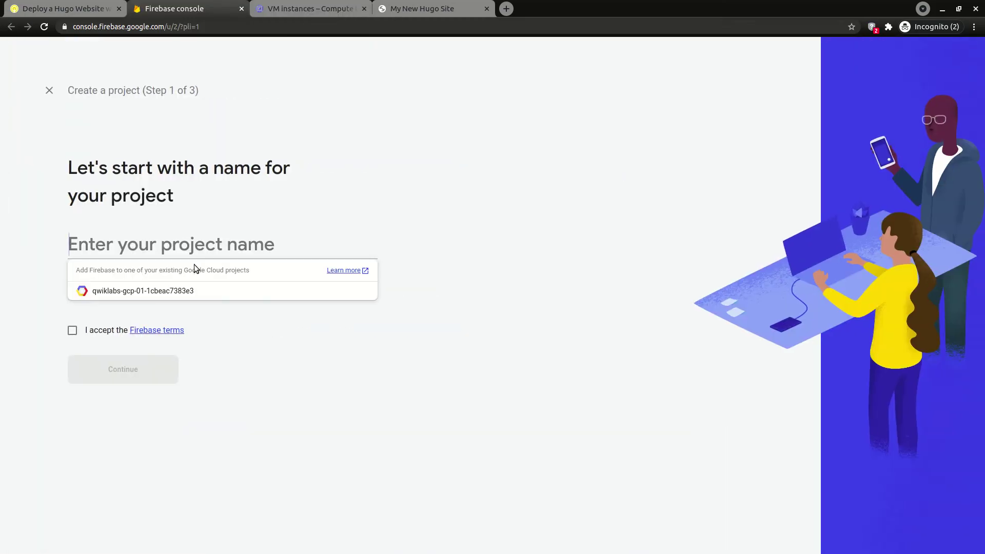
{"action": "left_click", "coordinate": [165, 288]}
{"action": "left_click", "coordinate": [73, 329]}
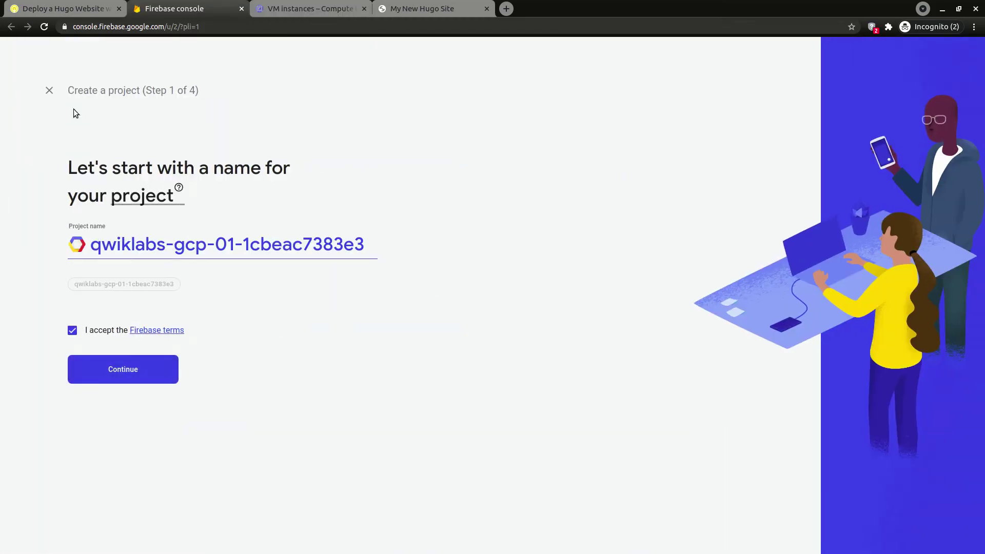
Read the lab instructions on confirming the Firebase billing plan and acknowledging the criteria for adding Firebase.
{"action": "left_click", "coordinate": [77, 8]}
{"action": "scroll", "coordinate": [371, 283], "scroll_direction": "down", "scroll_amount": 3}
{"action": "left_click_drag", "start_coordinate": [324, 192], "coordinate": [532, 193]}
{"action": "left_click_drag", "start_coordinate": [622, 192], "coordinate": [571, 192]}
{"action": "left_click_drag", "start_coordinate": [359, 206], "coordinate": [514, 205]}
{"action": "left_click_drag", "start_coordinate": [339, 232], "coordinate": [595, 232]}
{"action": "left_click_drag", "start_coordinate": [333, 246], "coordinate": [412, 247]}
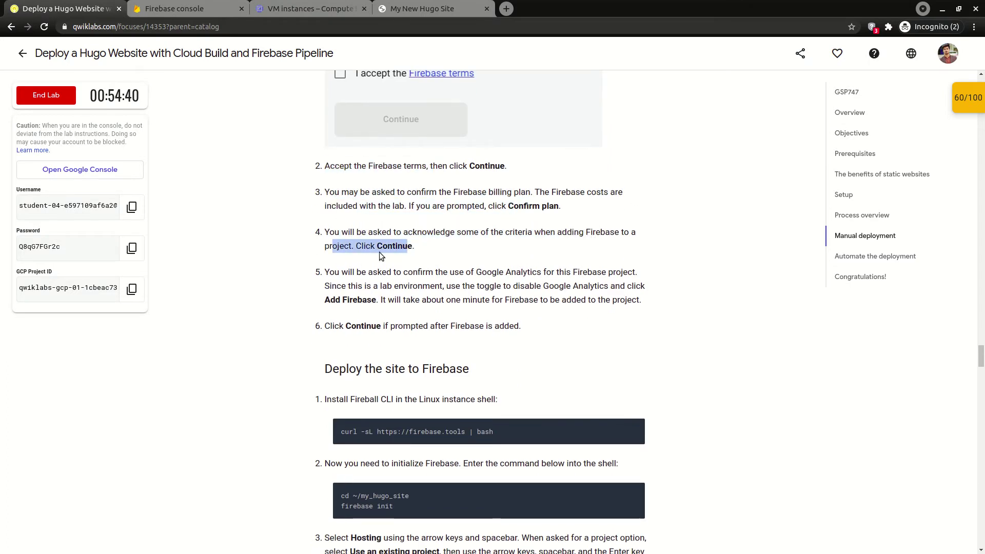
{"action": "scroll", "coordinate": [411, 246], "scroll_direction": "down", "scroll_amount": 3}
Confirm the Blaze pay-as-you-go billing plan and continue project creation to the Google Analytics stage.
{"action": "left_click", "coordinate": [198, 6]}
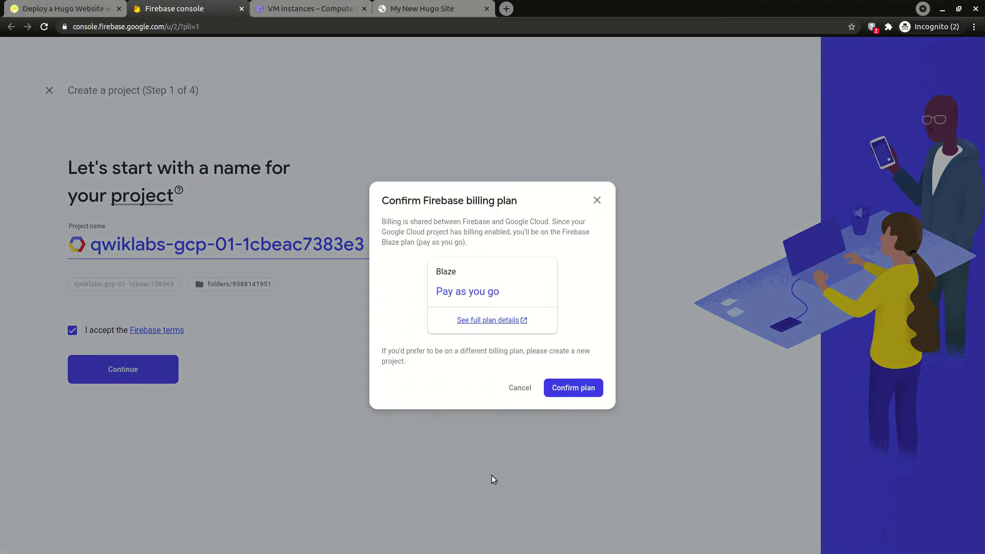
{"action": "left_click", "coordinate": [573, 388]}
{"action": "left_click", "coordinate": [367, 385]}
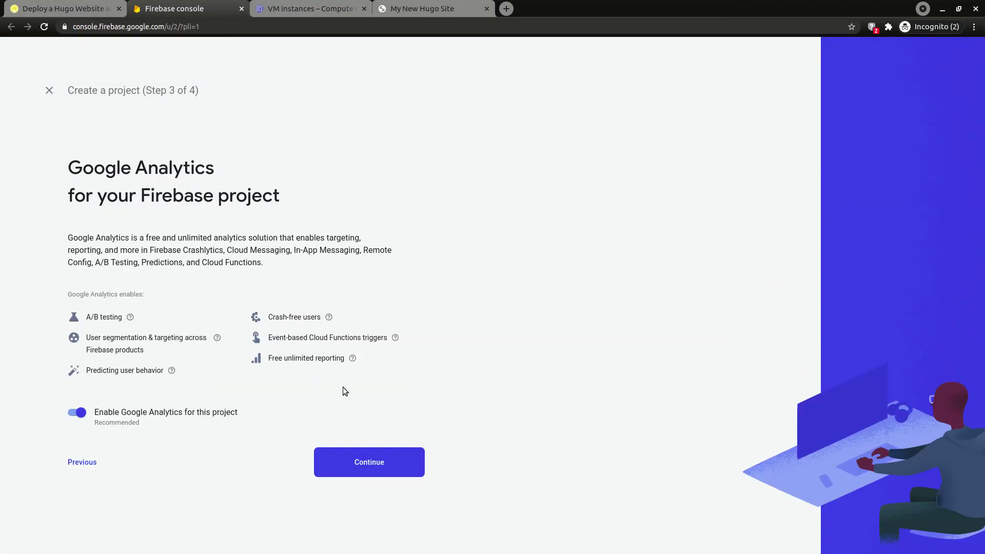
Read the lab instructions on the Google Analytics setting and adding Firebase to the project.
{"action": "left_click", "coordinate": [81, 4]}
{"action": "scroll", "coordinate": [356, 127], "scroll_direction": "down", "scroll_amount": 2}
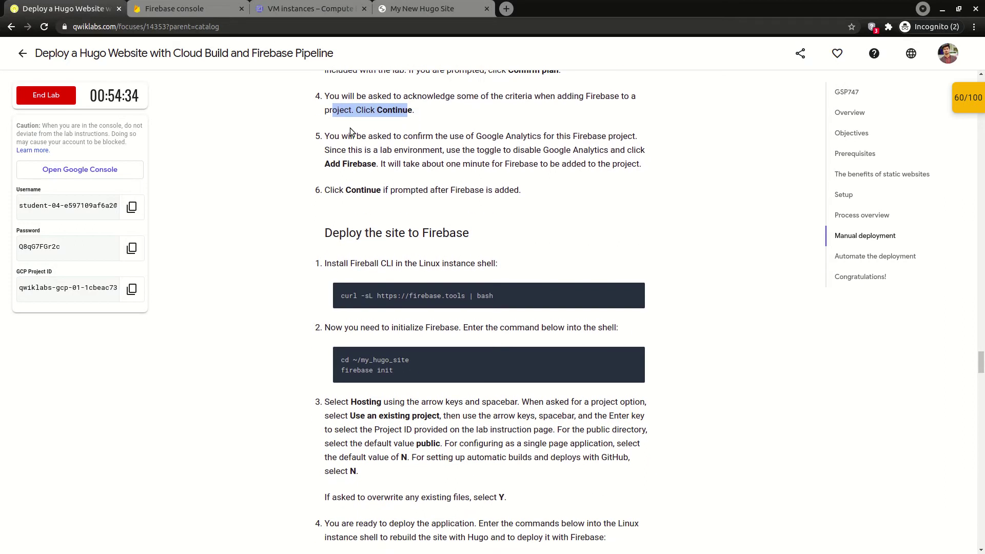
{"action": "left_click_drag", "start_coordinate": [339, 137], "coordinate": [564, 137]}
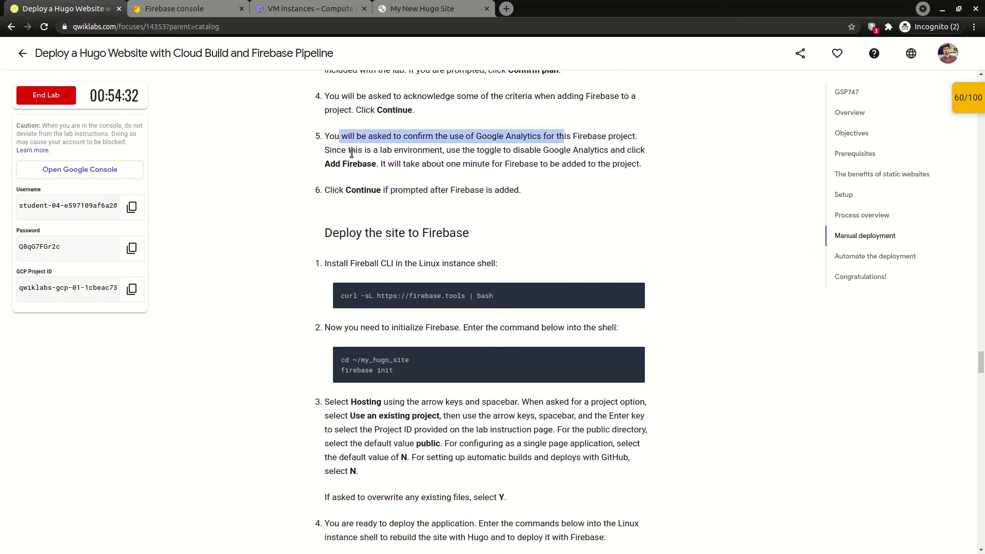
{"action": "left_click", "coordinate": [513, 143]}
{"action": "left_click_drag", "start_coordinate": [329, 137], "coordinate": [613, 137]}
{"action": "left_click_drag", "start_coordinate": [347, 150], "coordinate": [646, 152]}
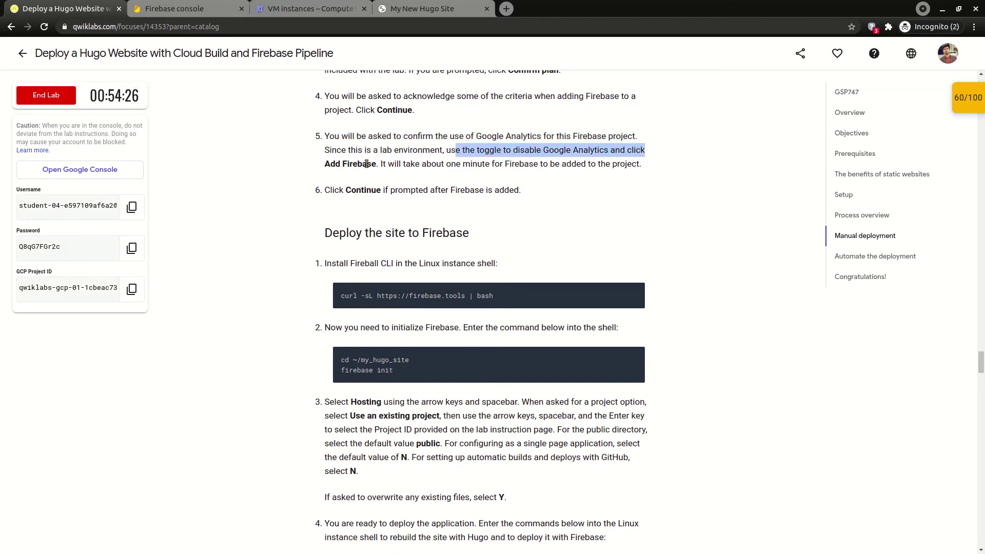
{"action": "left_click_drag", "start_coordinate": [335, 163], "coordinate": [642, 165]}
Disable Google Analytics for the Firebase project and add Firebase to it.
{"action": "left_click", "coordinate": [202, 12]}
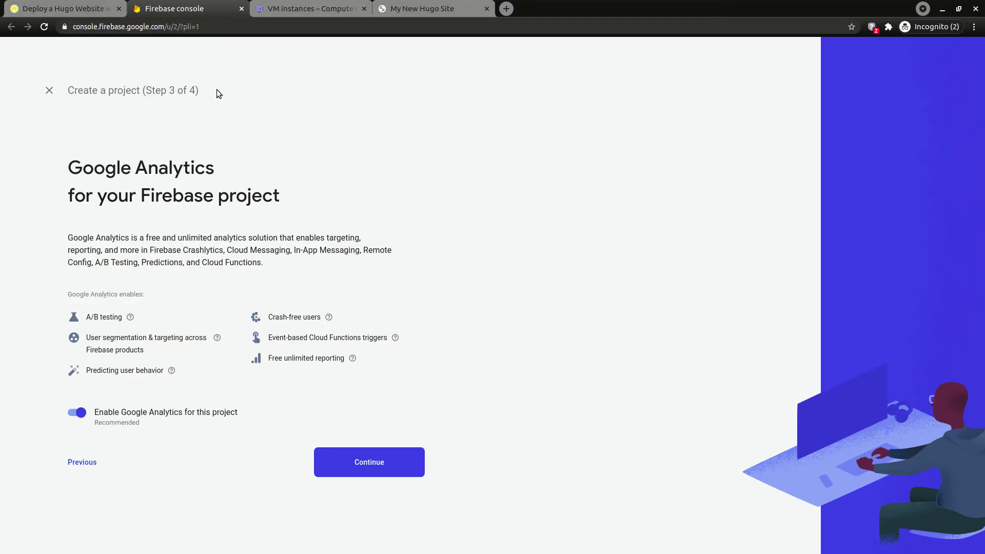
{"action": "left_click", "coordinate": [122, 426]}
{"action": "left_click", "coordinate": [396, 467]}
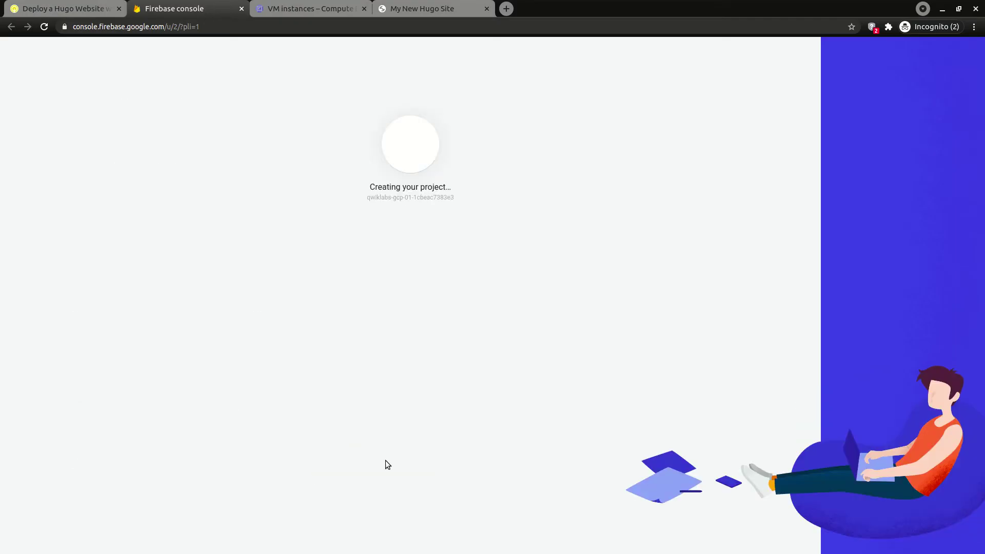
Read the lab's "Deploy the site to Firebase" instructions and check the project's provisioning progress.
{"action": "left_click", "coordinate": [50, 9]}
{"action": "left_click", "coordinate": [512, 191]}
{"action": "scroll", "coordinate": [513, 191], "scroll_direction": "down", "scroll_amount": 2}
{"action": "left_click_drag", "start_coordinate": [339, 134], "coordinate": [500, 152]}
{"action": "scroll", "coordinate": [500, 152], "scroll_direction": "down", "scroll_amount": 1}
{"action": "left_click_drag", "start_coordinate": [325, 151], "coordinate": [448, 151]}
{"action": "left_click_drag", "start_coordinate": [340, 181], "coordinate": [509, 185]}
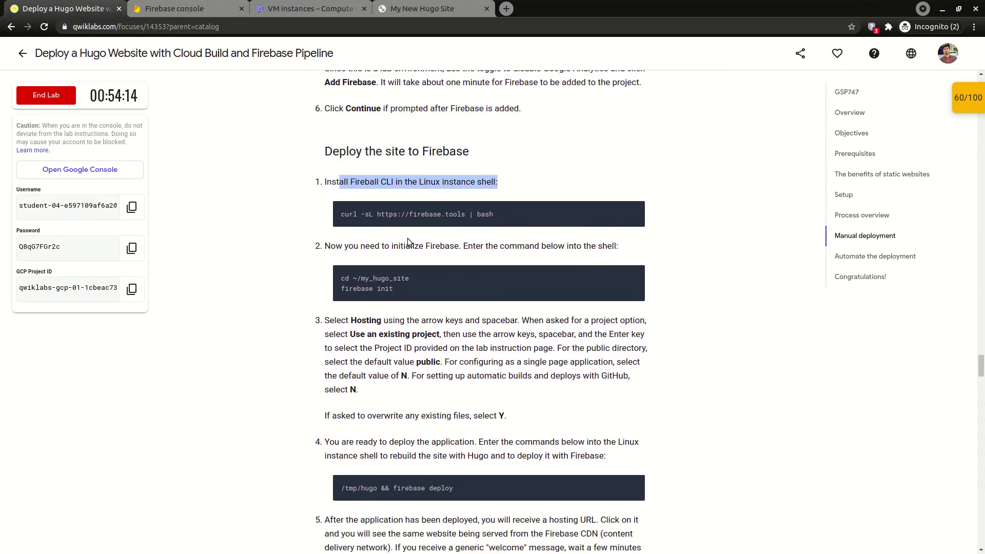
{"action": "key", "text": "ctrl+Tab"}
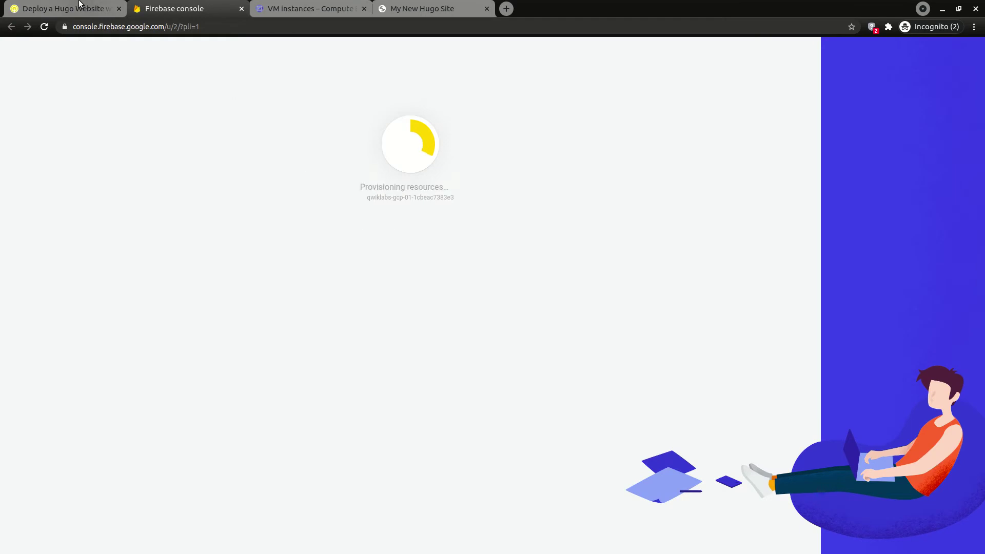
{"action": "key", "text": "ctrl+shift+Tab"}
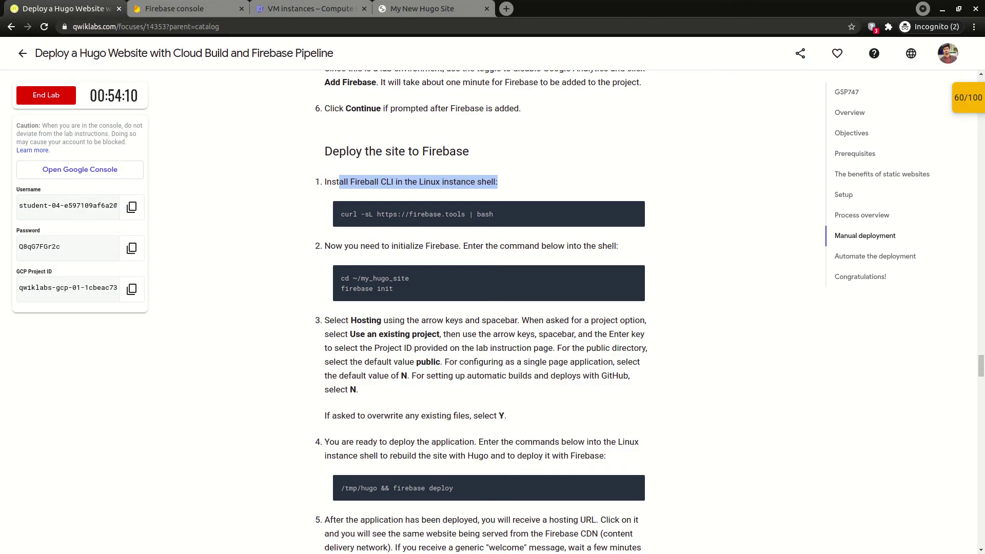
Continue to the new Firebase project's overview, then return to the lab's deployment instructions.
{"action": "left_click", "coordinate": [194, 4]}
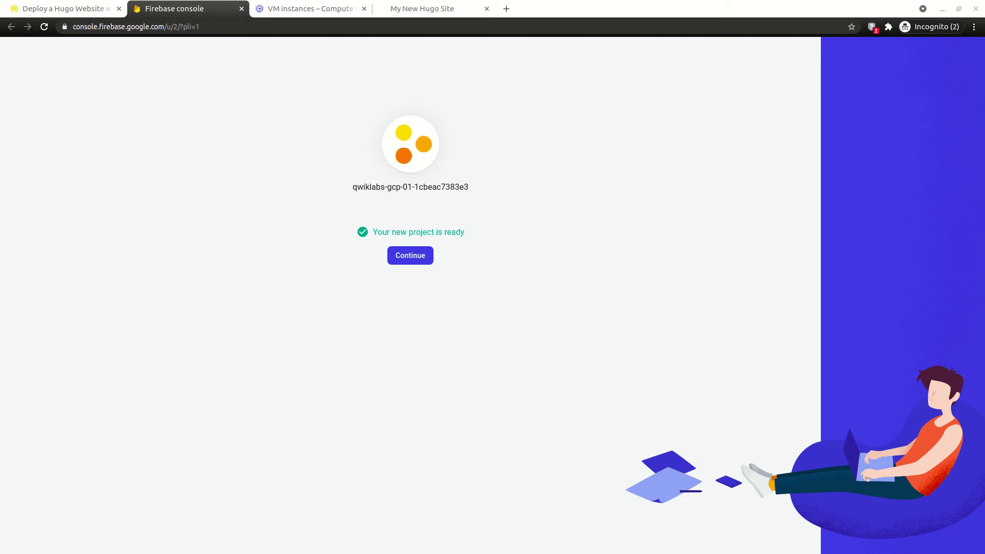
{"action": "left_click", "coordinate": [425, 256]}
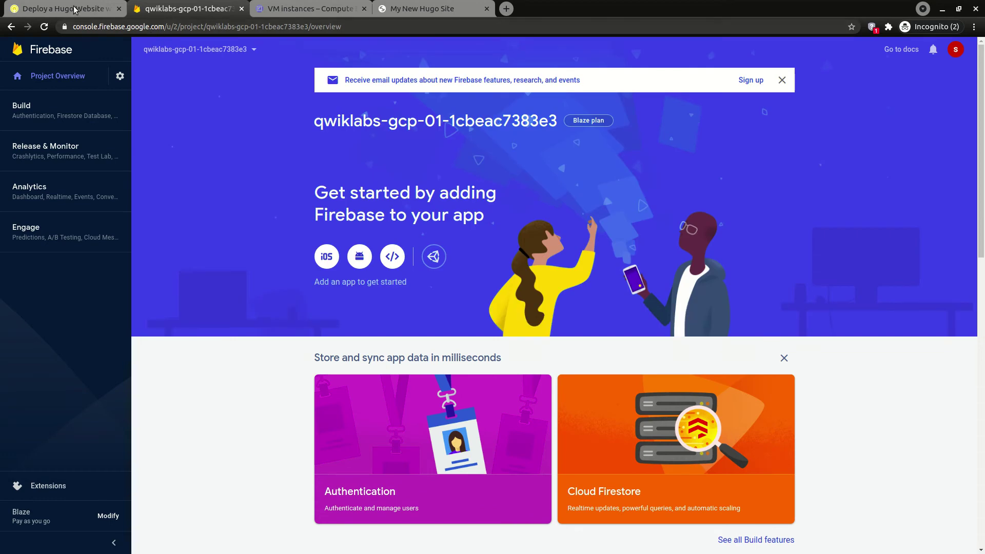
{"action": "left_click", "coordinate": [104, 16]}
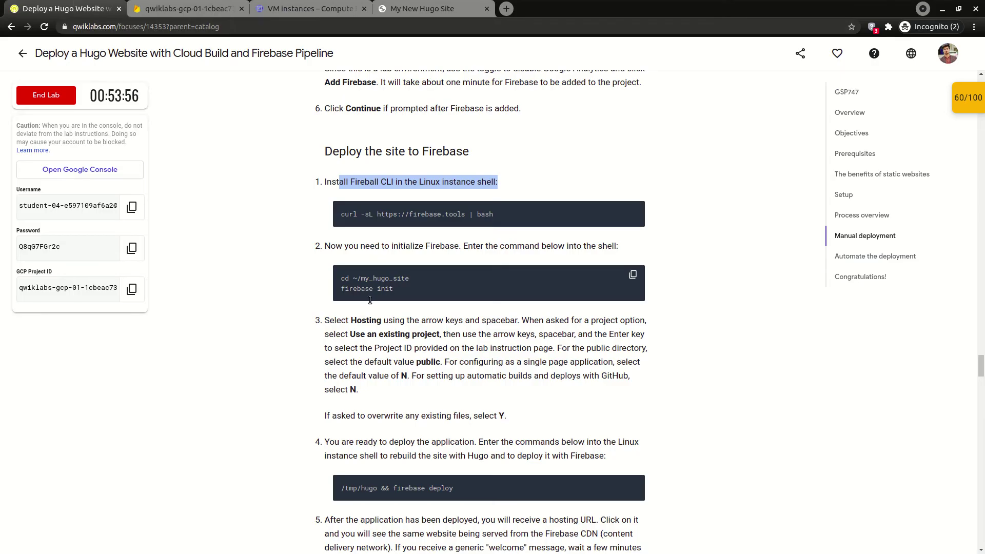
Copy the lab's Firebase CLI install command, then the commands that run firebase init in ~/my_hugo_site.
{"action": "left_click_drag", "start_coordinate": [345, 179], "coordinate": [323, 183]}
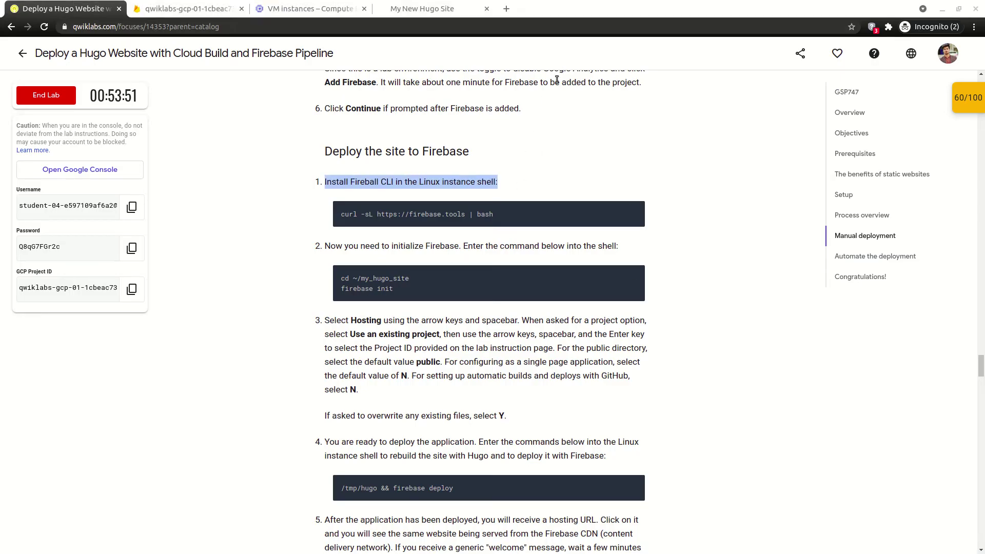
{"action": "left_click", "coordinate": [628, 211]}
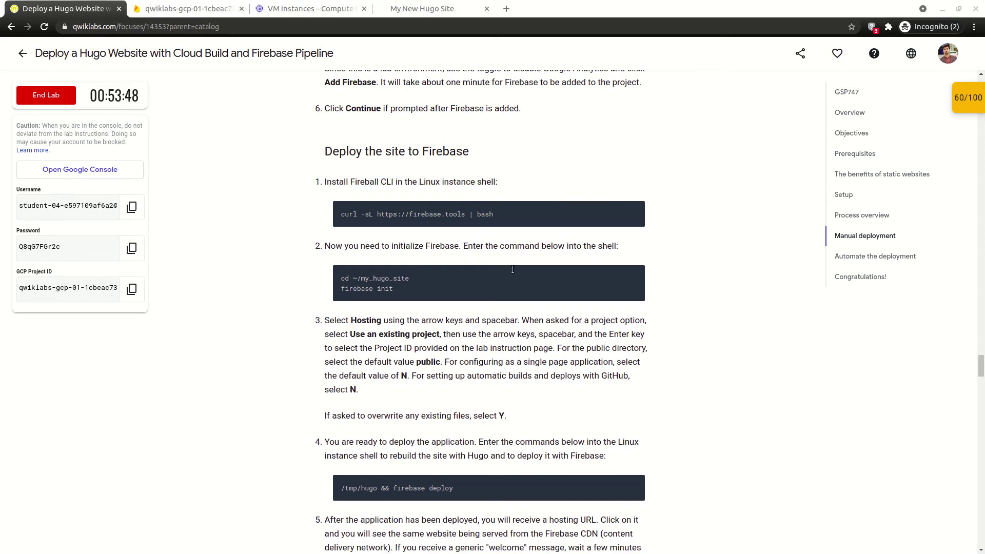
{"action": "left_click_drag", "start_coordinate": [384, 250], "coordinate": [604, 265]}
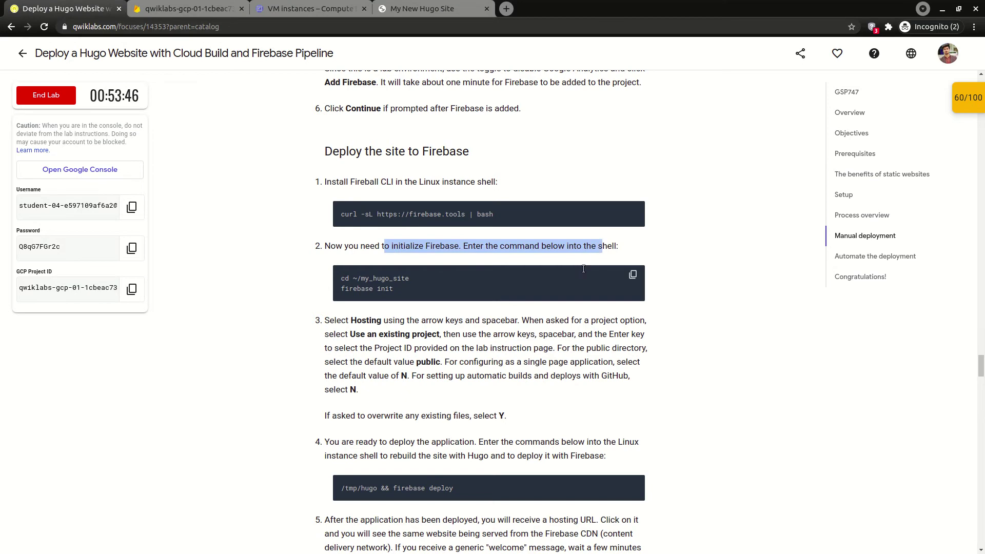
{"action": "left_click", "coordinate": [632, 275]}
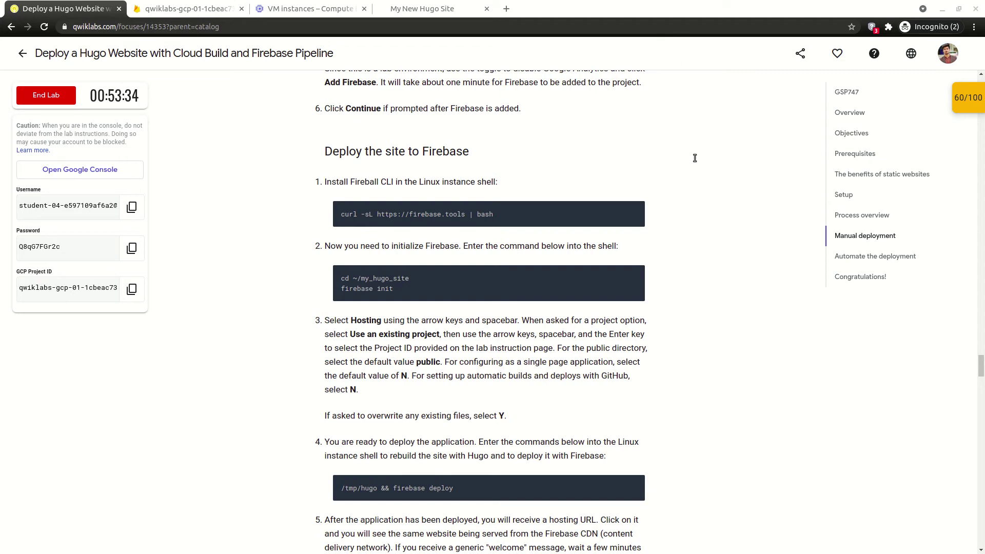
Read the firebase init answers for hosting, existing project and public directory, and copy the "/tmp/hugo && firebase deploy" command.
{"action": "scroll", "coordinate": [308, 359], "scroll_direction": "down", "scroll_amount": 1}
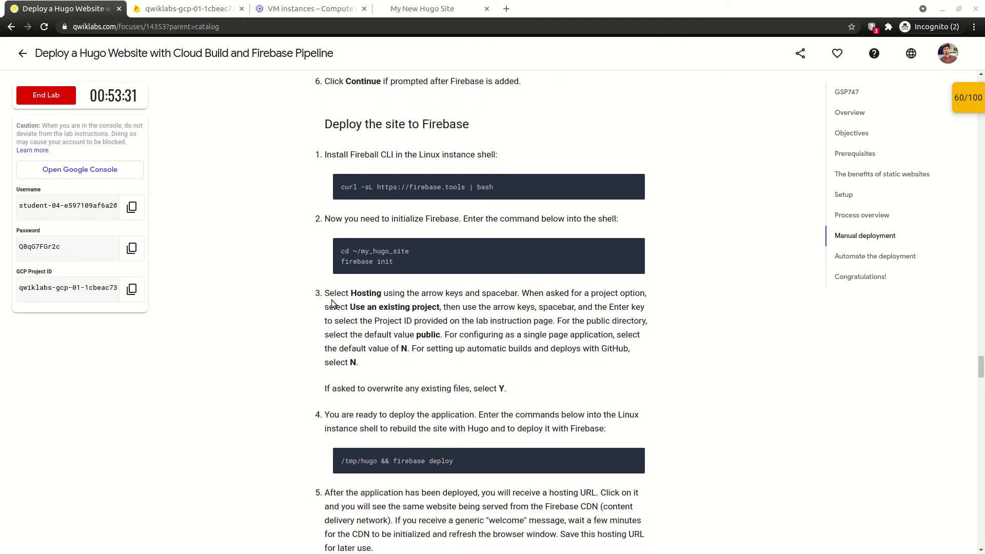
{"action": "left_click_drag", "start_coordinate": [330, 295], "coordinate": [460, 300]}
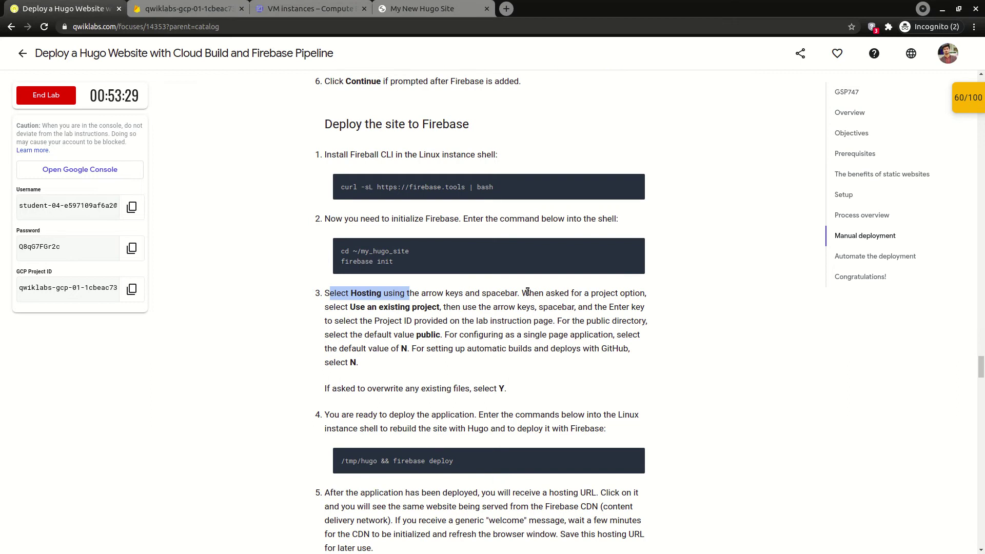
{"action": "left_click_drag", "start_coordinate": [345, 308], "coordinate": [443, 308]}
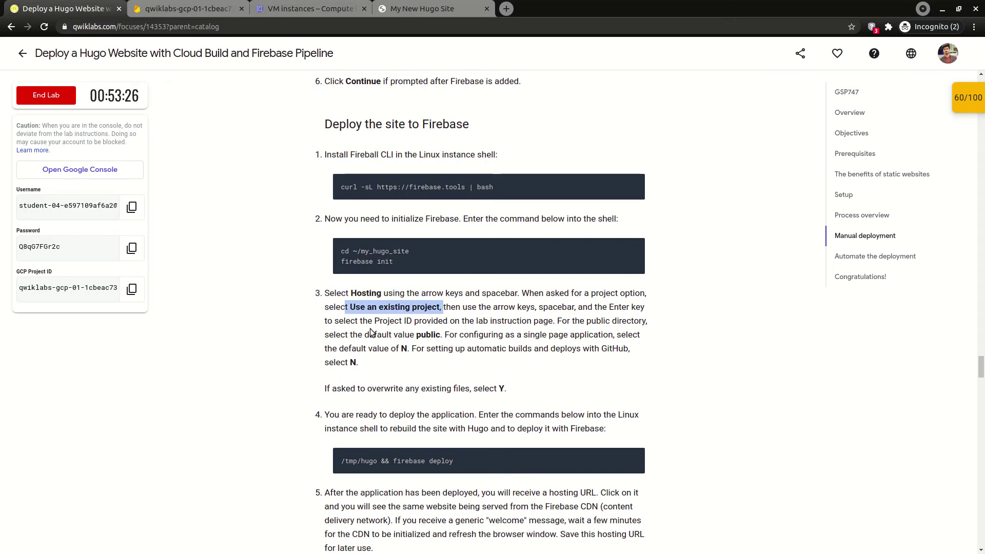
{"action": "left_click_drag", "start_coordinate": [356, 321], "coordinate": [615, 321]}
{"action": "left_click_drag", "start_coordinate": [325, 334], "coordinate": [433, 334]}
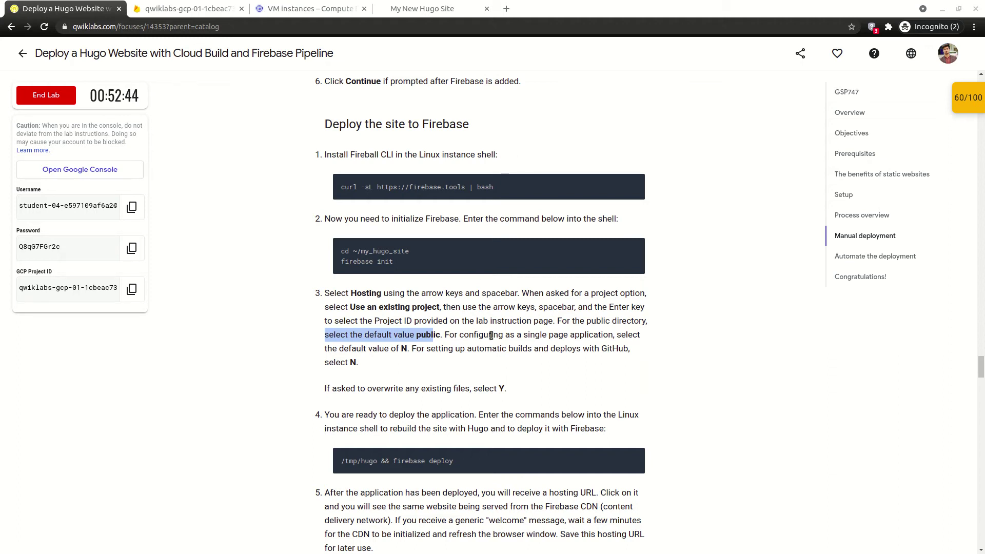
{"action": "scroll", "coordinate": [411, 348], "scroll_direction": "down", "scroll_amount": 3}
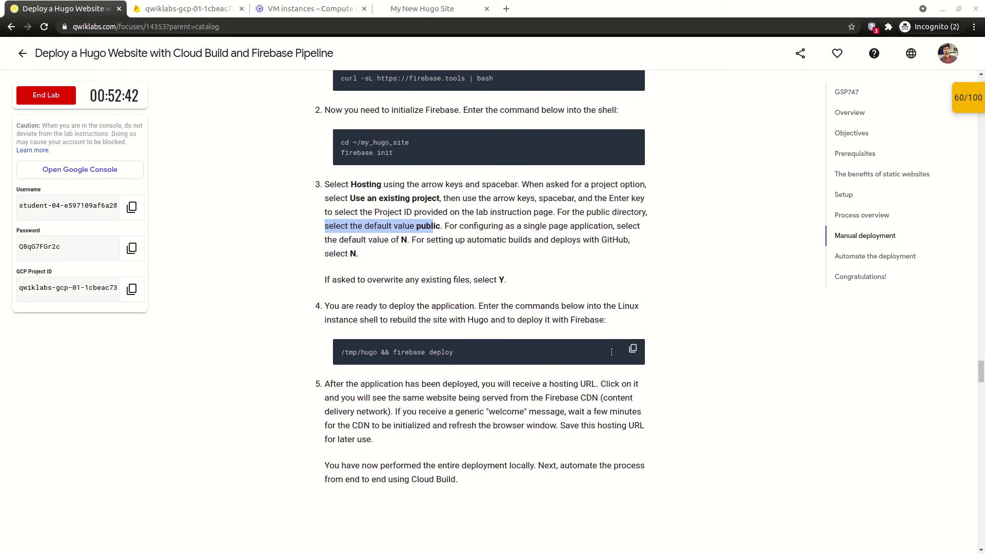
{"action": "left_click", "coordinate": [632, 348]}
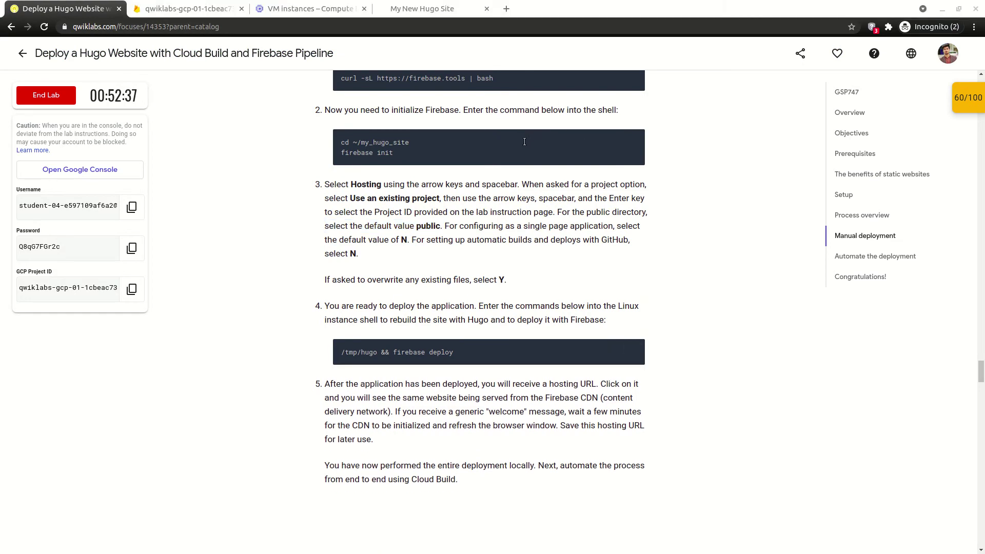
Read the lab's notes on the hosting URL, the generic welcome message and automating the process with Cloud Build.
{"action": "scroll", "coordinate": [385, 323], "scroll_direction": "down", "scroll_amount": 2}
{"action": "left_click_drag", "start_coordinate": [324, 329], "coordinate": [598, 344]}
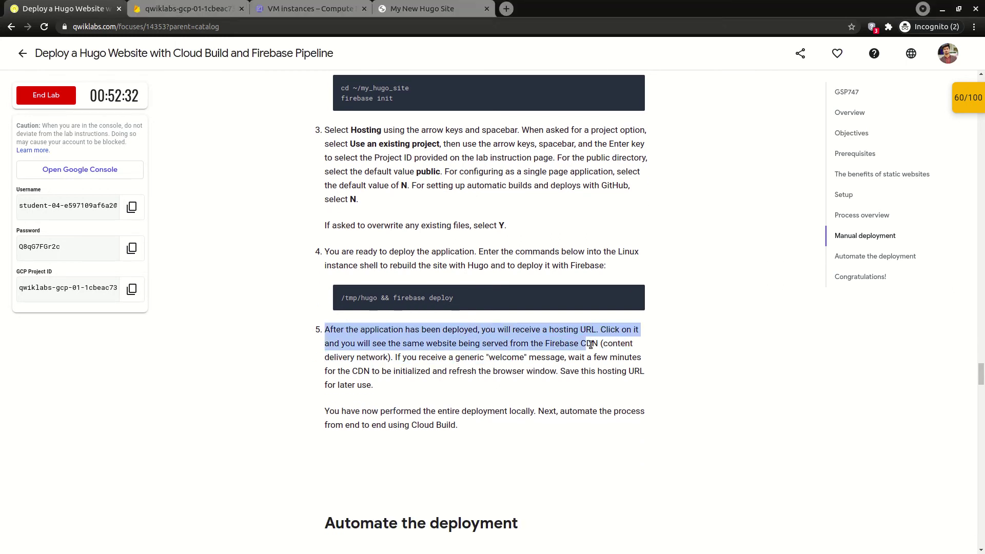
{"action": "left_click", "coordinate": [370, 358]}
{"action": "left_click_drag", "start_coordinate": [405, 358], "coordinate": [535, 375]}
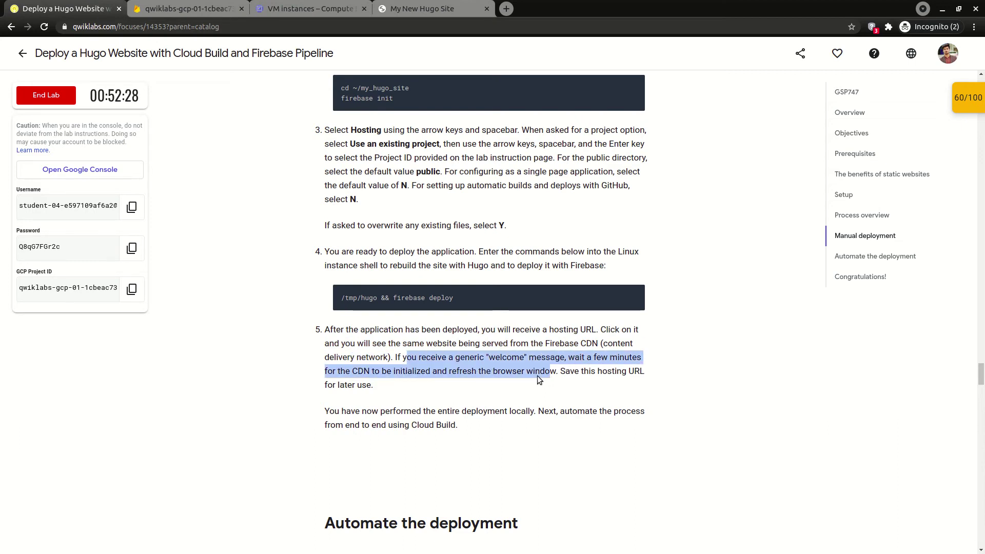
{"action": "left_click_drag", "start_coordinate": [330, 410], "coordinate": [465, 413]}
{"action": "scroll", "coordinate": [561, 354], "scroll_direction": "down", "scroll_amount": 2}
{"action": "left_click_drag", "start_coordinate": [559, 356], "coordinate": [645, 357]}
{"action": "left_click_drag", "start_coordinate": [351, 370], "coordinate": [456, 371]}
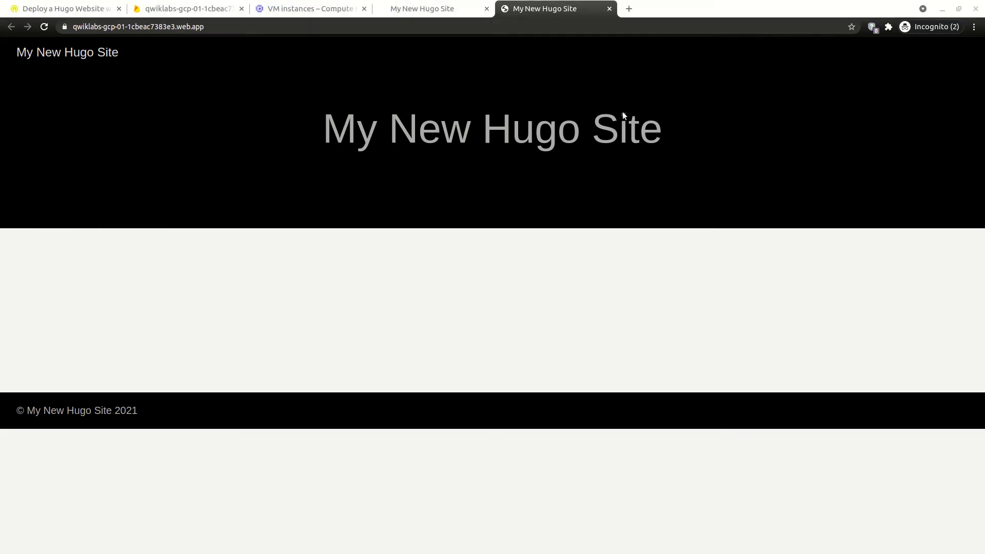
Return from the deployed Hugo site to the lab and read the introduction to "Perform the initial commit".
{"action": "left_click", "coordinate": [66, 8]}
{"action": "scroll", "coordinate": [439, 384], "scroll_direction": "down", "scroll_amount": 4}
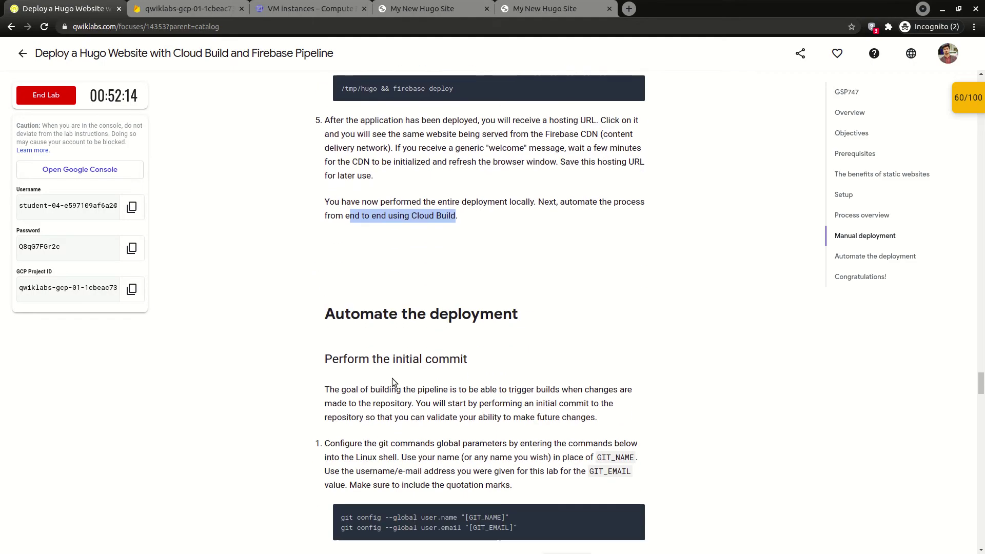
{"action": "left_click_drag", "start_coordinate": [343, 330], "coordinate": [439, 331]}
{"action": "scroll", "coordinate": [424, 365], "scroll_direction": "down", "scroll_amount": 1}
{"action": "left_click_drag", "start_coordinate": [333, 301], "coordinate": [489, 323]}
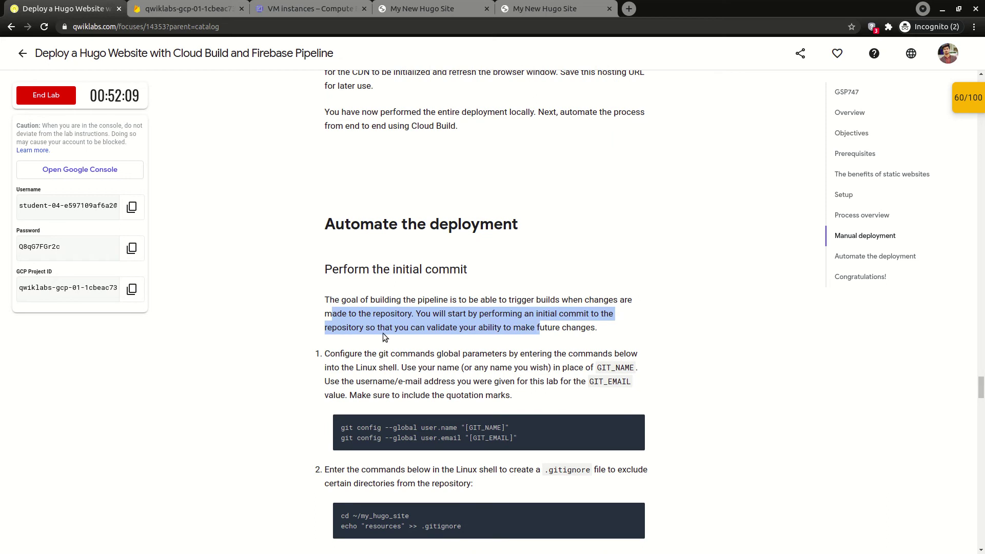
{"action": "left_click", "coordinate": [346, 336]}
{"action": "scroll", "coordinate": [345, 336], "scroll_direction": "down", "scroll_amount": 1}
{"action": "left_click_drag", "start_coordinate": [325, 299], "coordinate": [413, 312]}
{"action": "left_click_drag", "start_coordinate": [418, 313], "coordinate": [621, 321]}
{"action": "left_click", "coordinate": [498, 207]}
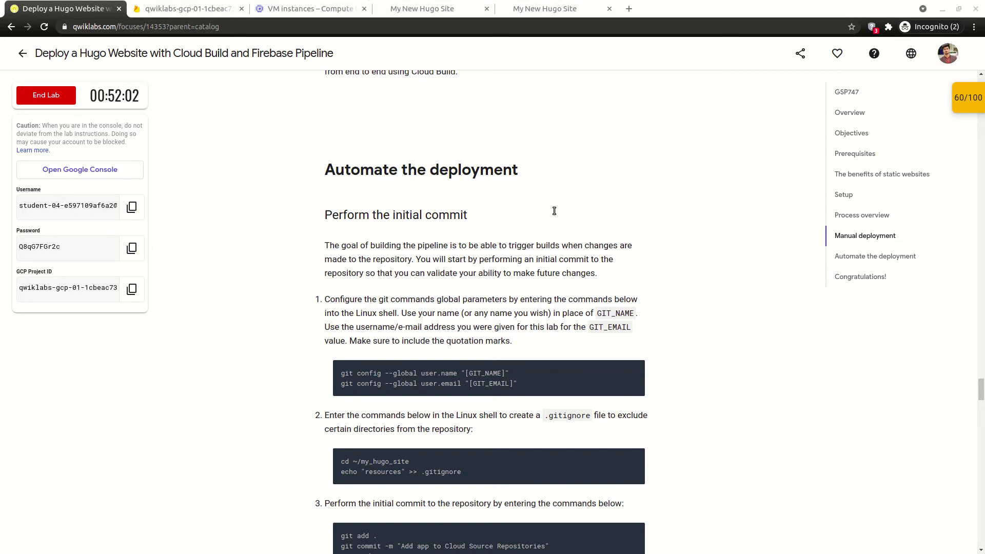
Review the lab's checkpoint scores and close the checkpoint list.
{"action": "left_click", "coordinate": [978, 107]}
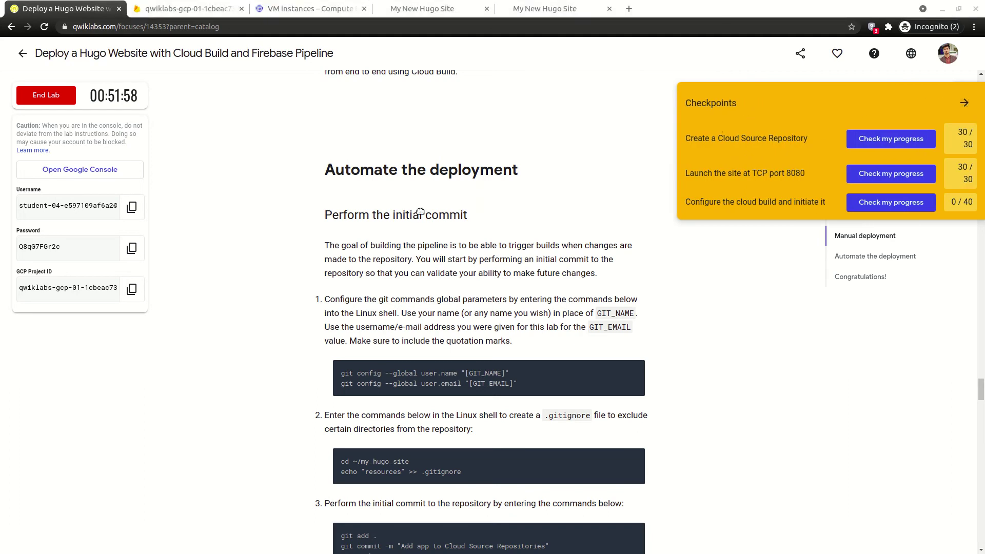
{"action": "left_click", "coordinate": [964, 102]}
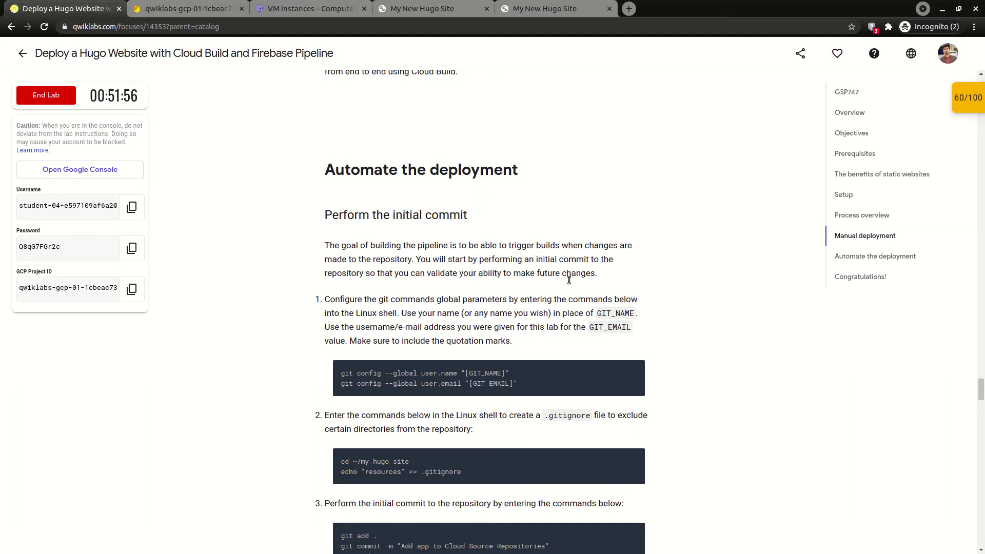
{"action": "scroll", "coordinate": [492, 344], "scroll_direction": "up", "scroll_amount": 3}
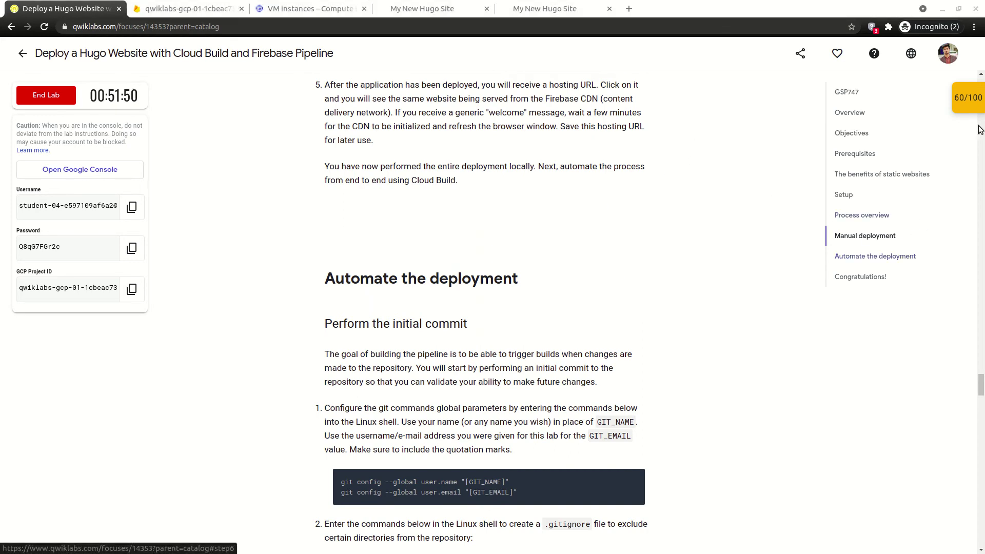
{"action": "left_click", "coordinate": [967, 97]}
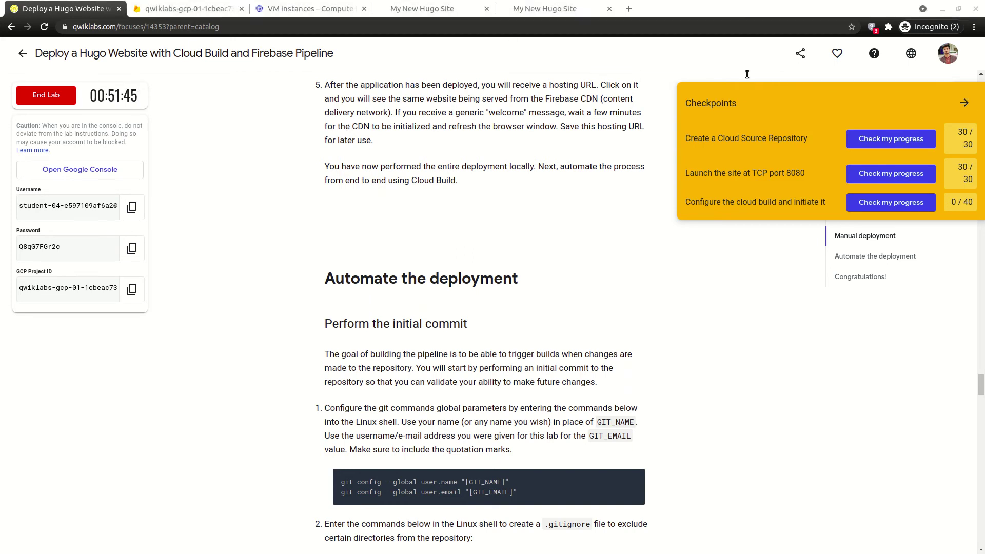
{"action": "left_click", "coordinate": [605, 285]}
Read the instructions for setting git's global user name and e-mail with GIT_NAME and GIT_EMAIL.
{"action": "scroll", "coordinate": [481, 72], "scroll_direction": "down", "scroll_amount": 2}
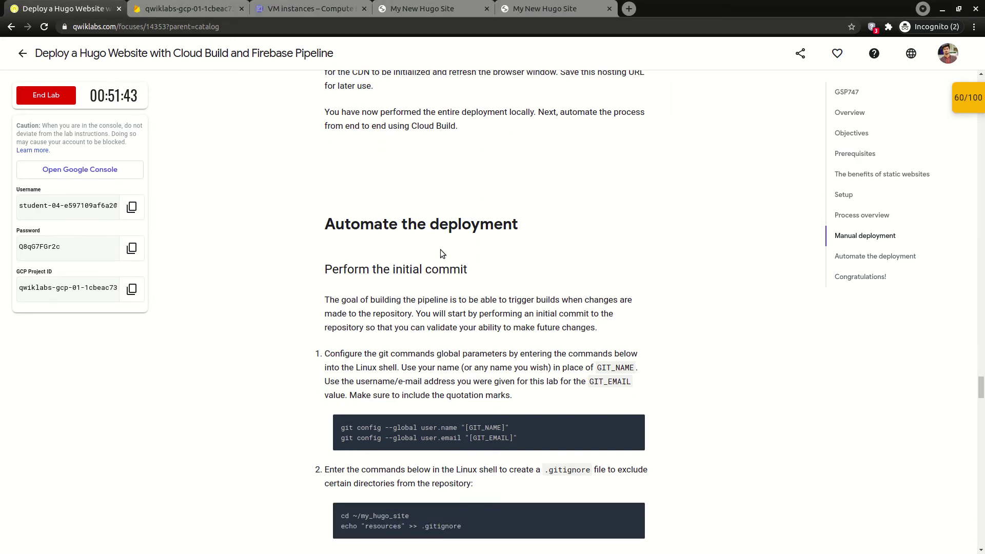
{"action": "left_click_drag", "start_coordinate": [380, 287], "coordinate": [512, 303]}
{"action": "scroll", "coordinate": [487, 302], "scroll_direction": "down", "scroll_amount": 3}
{"action": "scroll", "coordinate": [487, 302], "scroll_direction": "down", "scroll_amount": 1}
{"action": "left_click_drag", "start_coordinate": [358, 244], "coordinate": [608, 245]}
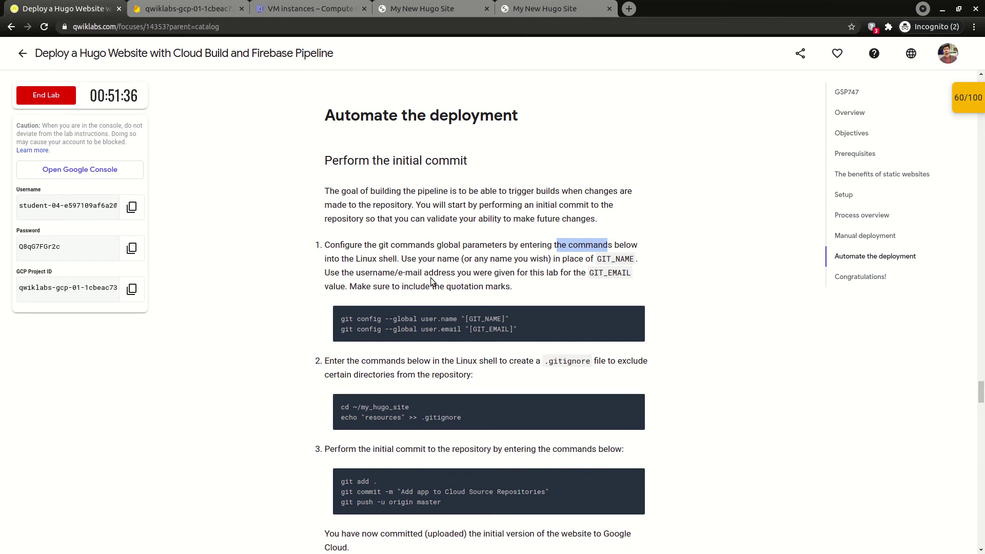
{"action": "left_click_drag", "start_coordinate": [334, 258], "coordinate": [617, 273]}
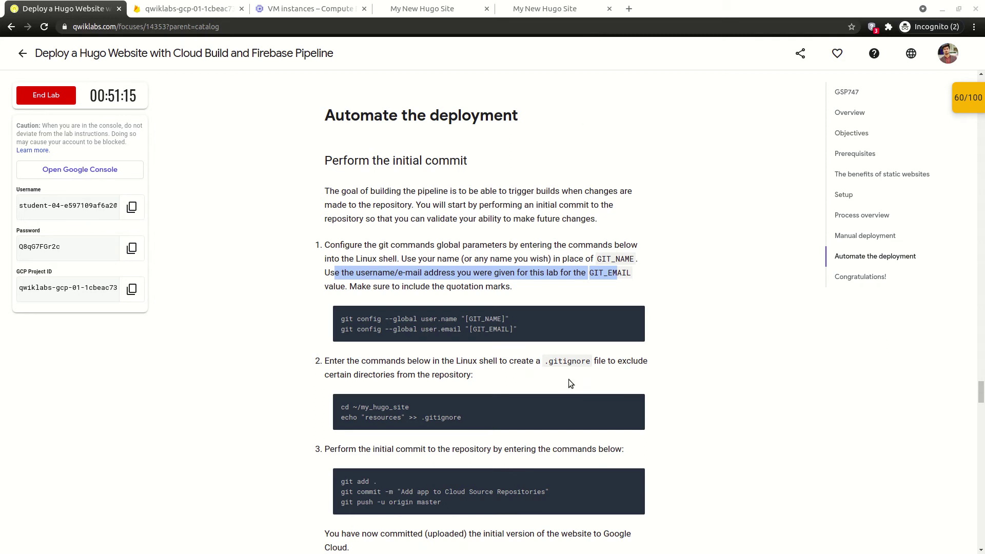
Copy the git config commands and the lab username for the GIT_EMAIL value, and switch to the Linux shell.
{"action": "left_click", "coordinate": [615, 306]}
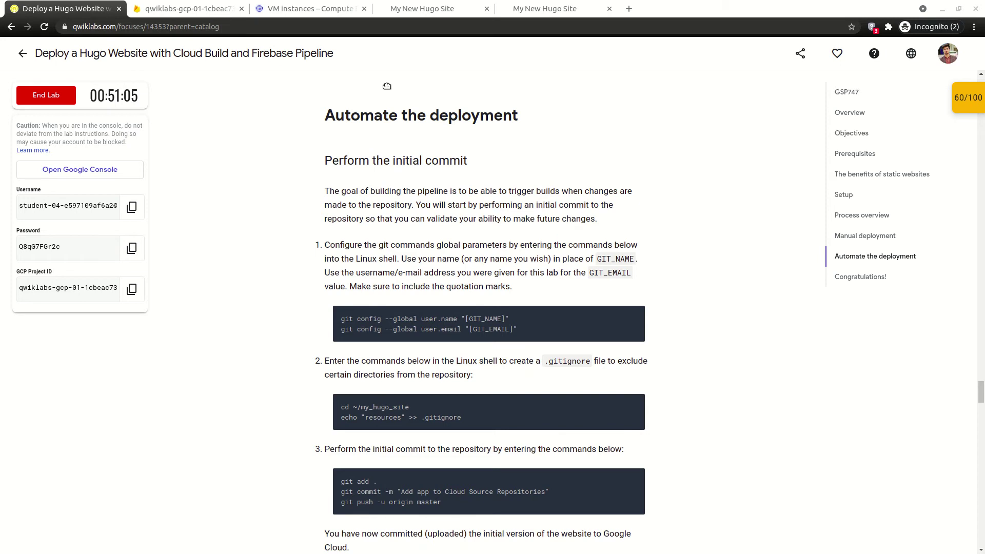
{"action": "left_click", "coordinate": [133, 207]}
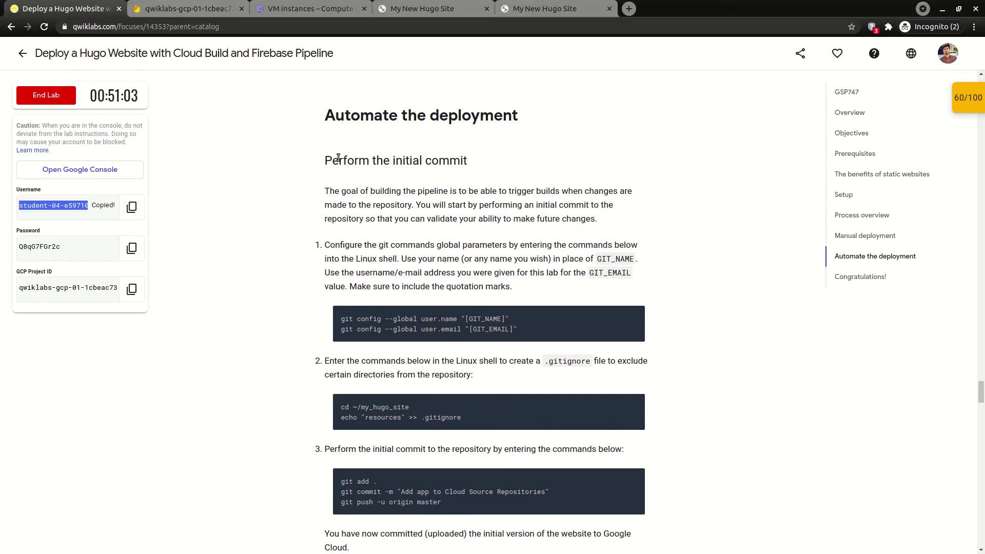
{"action": "key", "text": "alt+Tab"}
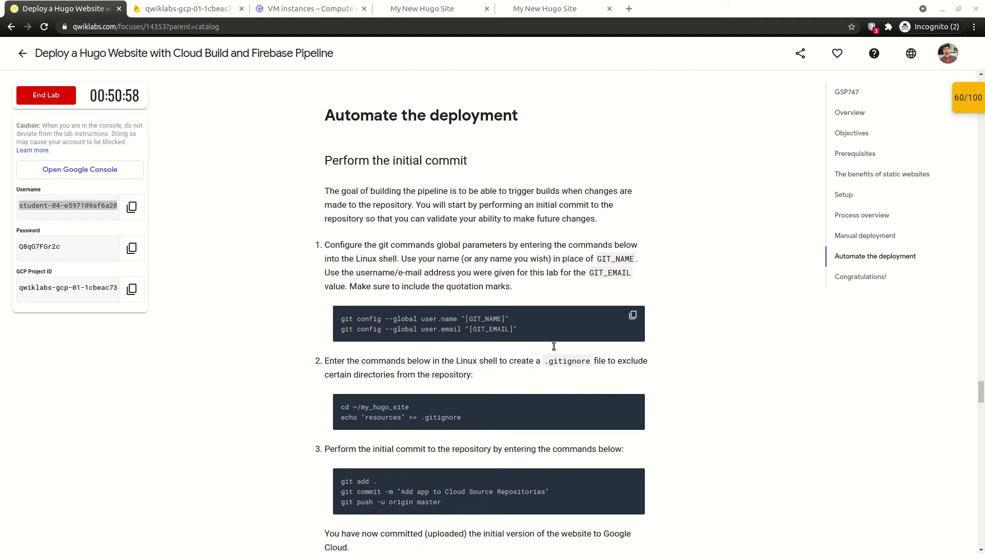
Read the quotation marks note and copy the commands that add "resources" to .gitignore in ~/my_hugo_site.
{"action": "left_click_drag", "start_coordinate": [358, 286], "coordinate": [495, 286]}
{"action": "scroll", "coordinate": [418, 326], "scroll_direction": "down", "scroll_amount": 1}
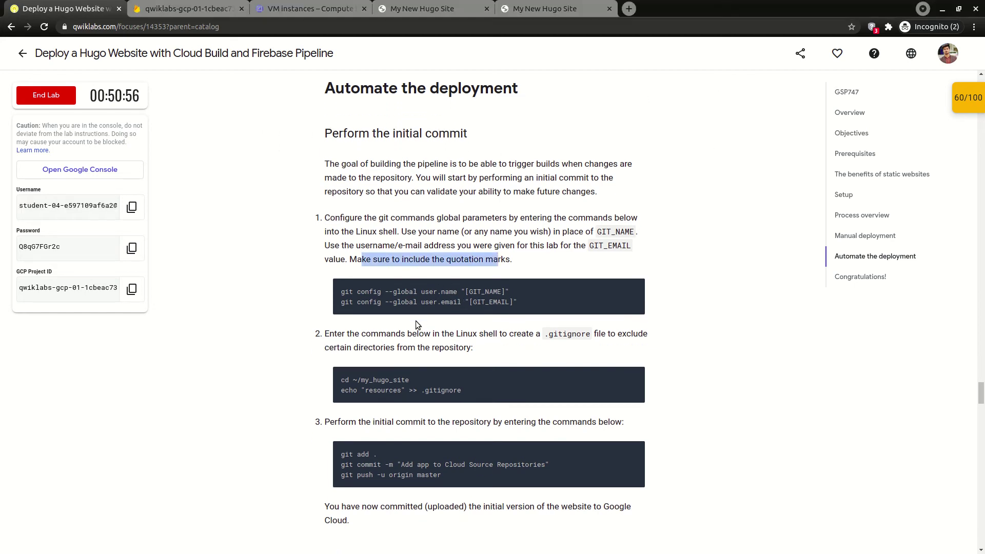
{"action": "left_click_drag", "start_coordinate": [337, 333], "coordinate": [455, 347]}
{"action": "left_click_drag", "start_coordinate": [349, 260], "coordinate": [498, 260]}
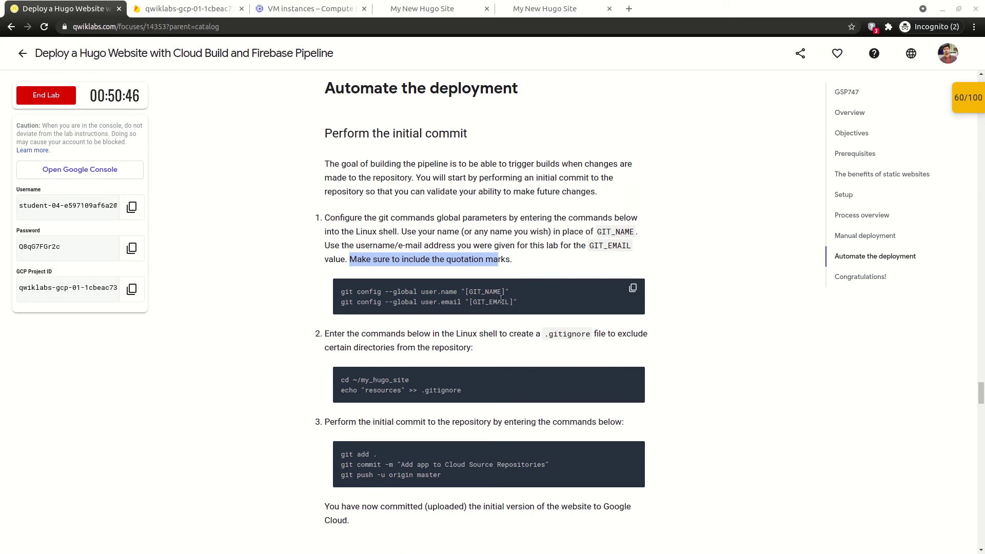
{"action": "scroll", "coordinate": [383, 289], "scroll_direction": "down", "scroll_amount": 2}
{"action": "left_click", "coordinate": [626, 314]}
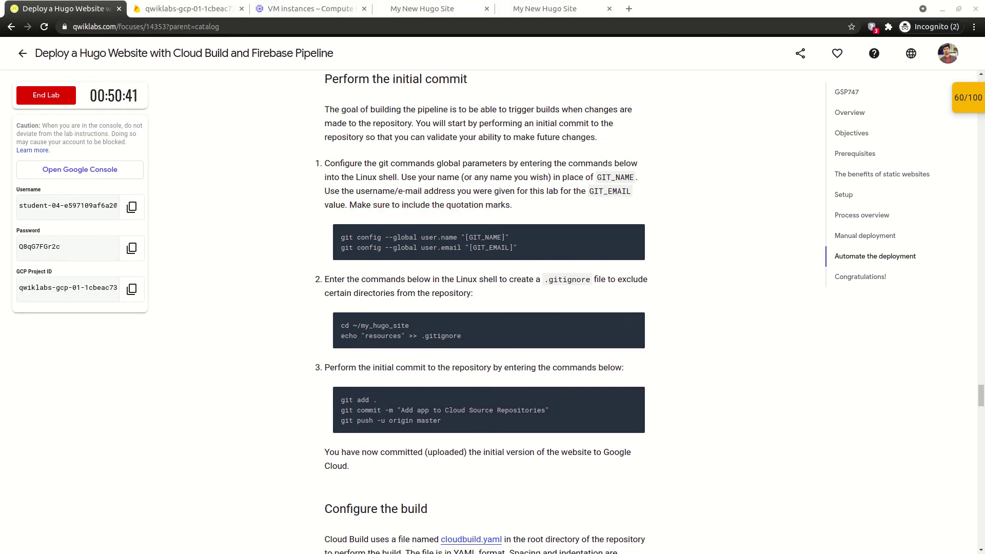
Copy the git add, commit and push commands for the initial commit to the repository.
{"action": "scroll", "coordinate": [534, 356], "scroll_direction": "down", "scroll_amount": 1}
{"action": "left_click_drag", "start_coordinate": [374, 341], "coordinate": [543, 342]}
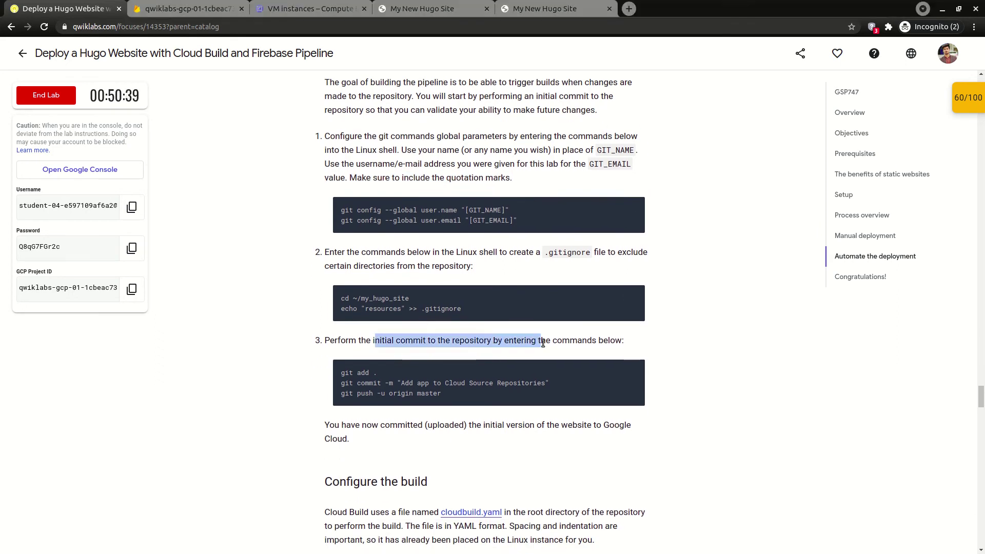
{"action": "left_click", "coordinate": [542, 342]}
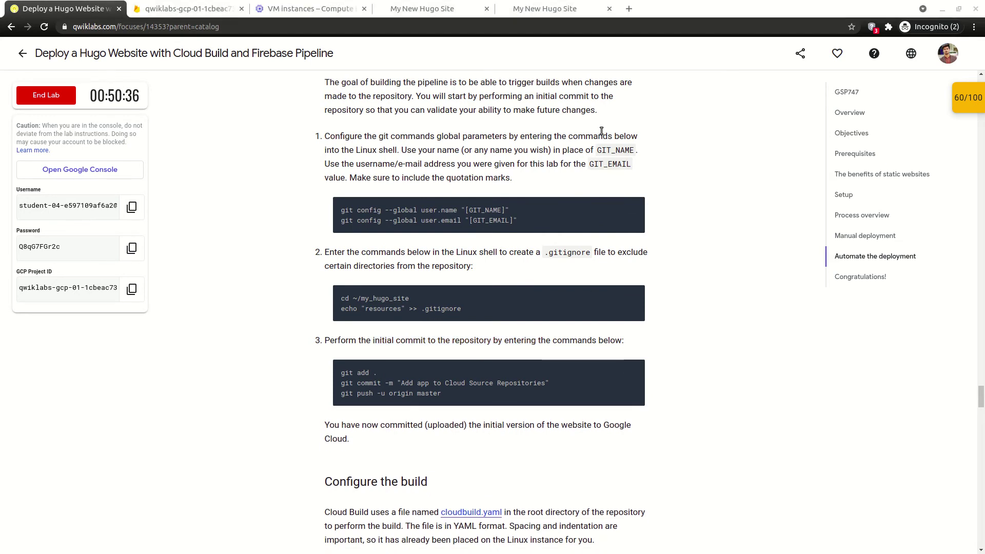
Read the "Configure the build" section about the cloudbuild.yaml file used by Cloud Build.
{"action": "scroll", "coordinate": [485, 311], "scroll_direction": "down", "scroll_amount": 5}
{"action": "left_click_drag", "start_coordinate": [330, 289], "coordinate": [378, 333]}
{"action": "scroll", "coordinate": [377, 333], "scroll_direction": "down", "scroll_amount": 4}
{"action": "left_click_drag", "start_coordinate": [331, 237], "coordinate": [428, 237]}
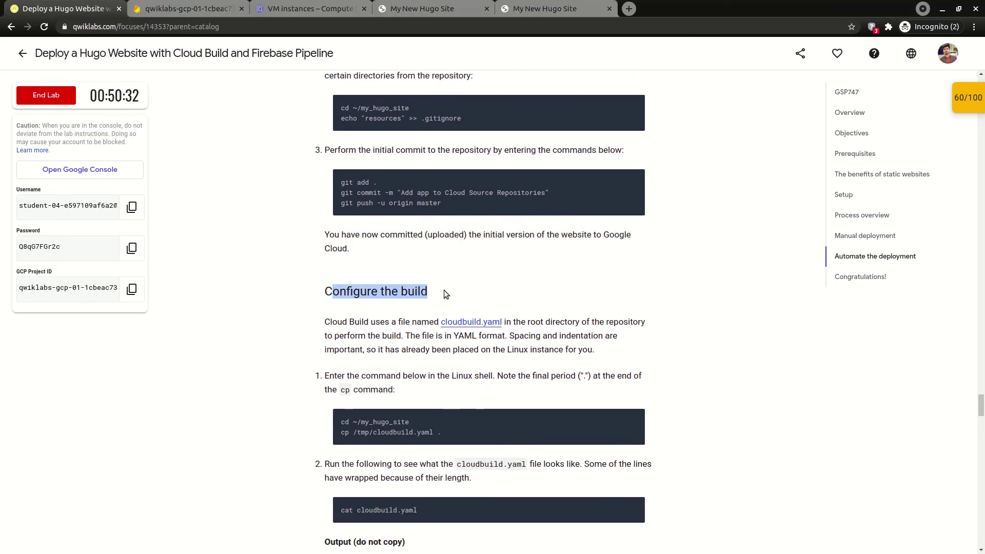
{"action": "left_click_drag", "start_coordinate": [323, 267], "coordinate": [559, 296]}
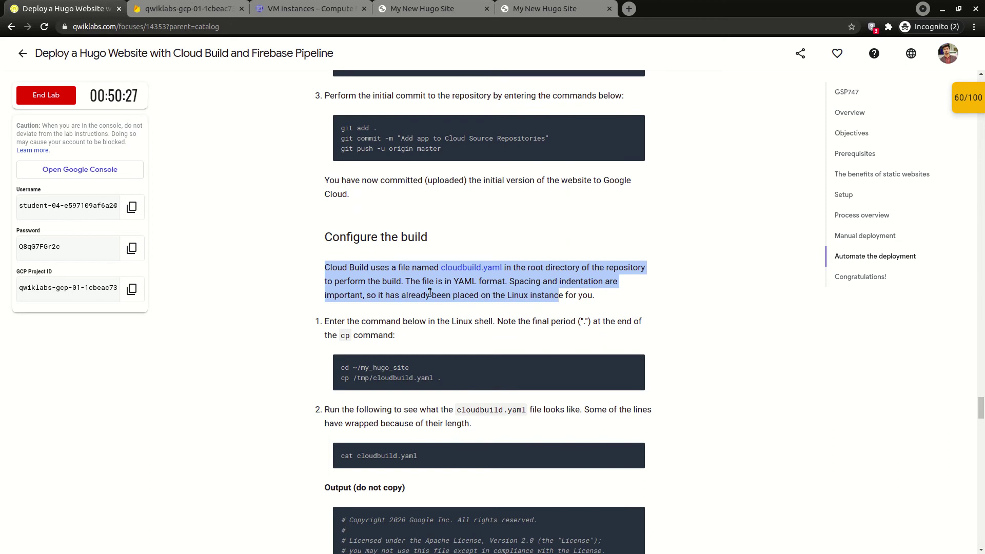
Copy the commands that place /tmp/cloudbuild.yaml in ~/my_hugo_site, then the "cat cloudbuild.yaml" command.
{"action": "scroll", "coordinate": [422, 304], "scroll_direction": "down", "scroll_amount": 2}
{"action": "left_click_drag", "start_coordinate": [324, 239], "coordinate": [599, 264]}
{"action": "left_click", "coordinate": [598, 255]}
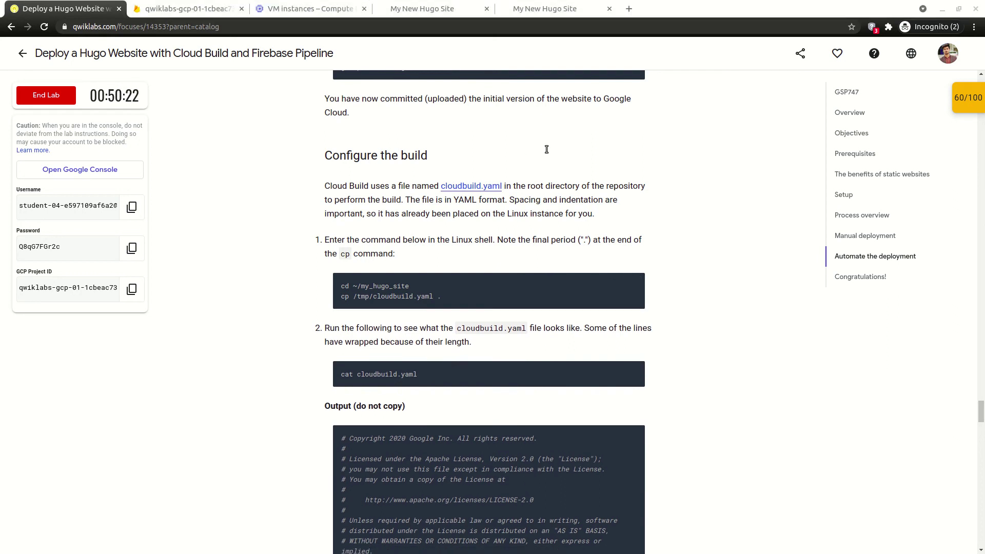
{"action": "scroll", "coordinate": [357, 352], "scroll_direction": "down", "scroll_amount": 2}
{"action": "left_click_drag", "start_coordinate": [324, 246], "coordinate": [601, 275]}
{"action": "left_click", "coordinate": [634, 290]}
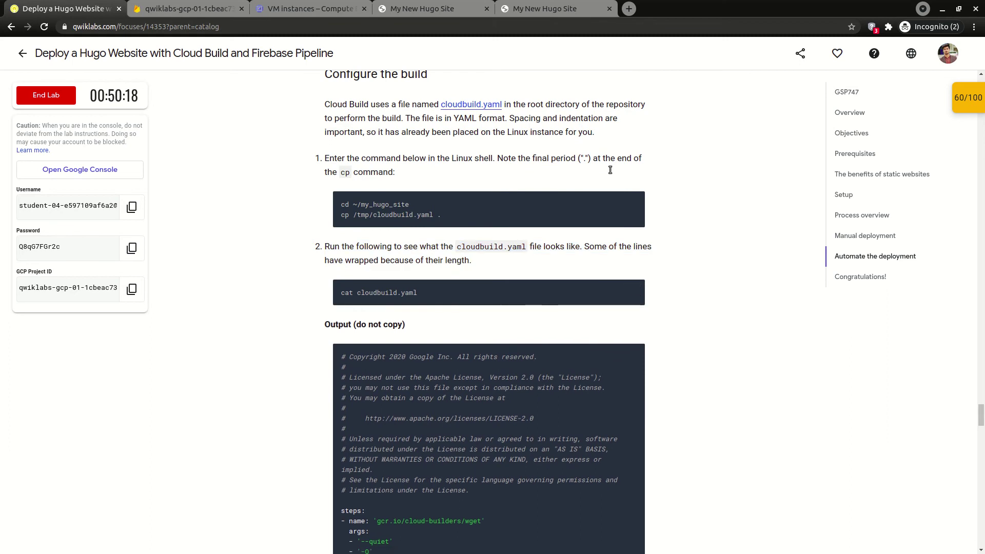
Read the lab's observations about the cloudbuild.yaml file and the "Create the Cloud Build trigger" instructions.
{"action": "scroll", "coordinate": [389, 352], "scroll_direction": "down", "scroll_amount": 8}
{"action": "scroll", "coordinate": [389, 352], "scroll_direction": "down", "scroll_amount": 3}
{"action": "left_click_drag", "start_coordinate": [332, 322], "coordinate": [551, 322]}
{"action": "scroll", "coordinate": [363, 268], "scroll_direction": "down", "scroll_amount": 2}
{"action": "left_click_drag", "start_coordinate": [340, 266], "coordinate": [536, 308]}
{"action": "scroll", "coordinate": [400, 257], "scroll_direction": "down", "scroll_amount": 1}
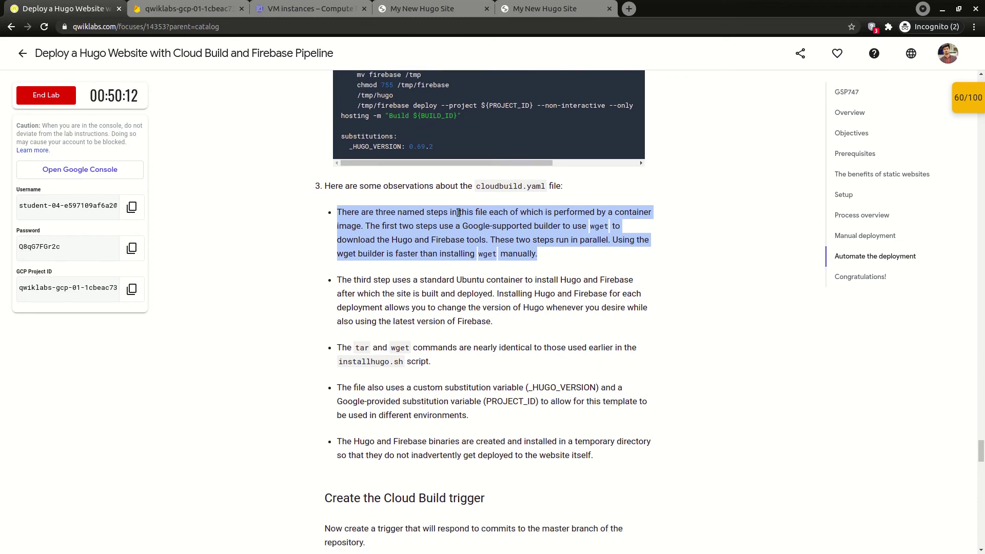
{"action": "scroll", "coordinate": [367, 373], "scroll_direction": "down", "scroll_amount": 2}
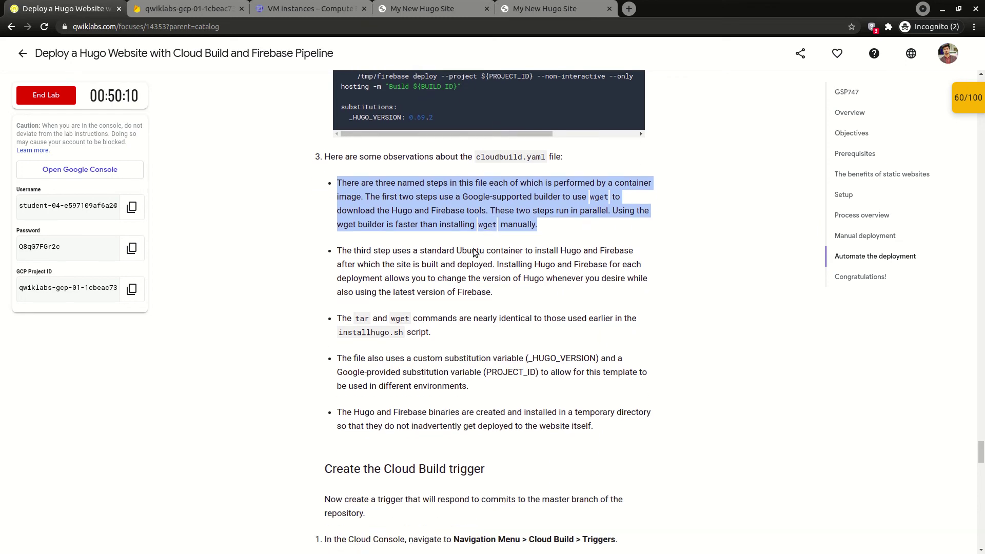
{"action": "scroll", "coordinate": [379, 359], "scroll_direction": "down", "scroll_amount": 1}
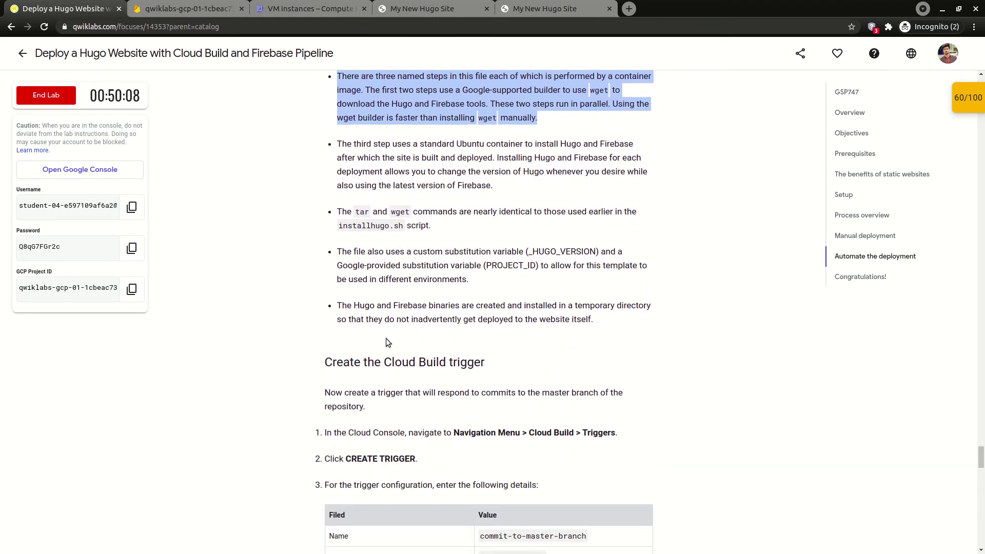
{"action": "scroll", "coordinate": [391, 328], "scroll_direction": "down", "scroll_amount": 1}
{"action": "scroll", "coordinate": [391, 341], "scroll_direction": "down", "scroll_amount": 1}
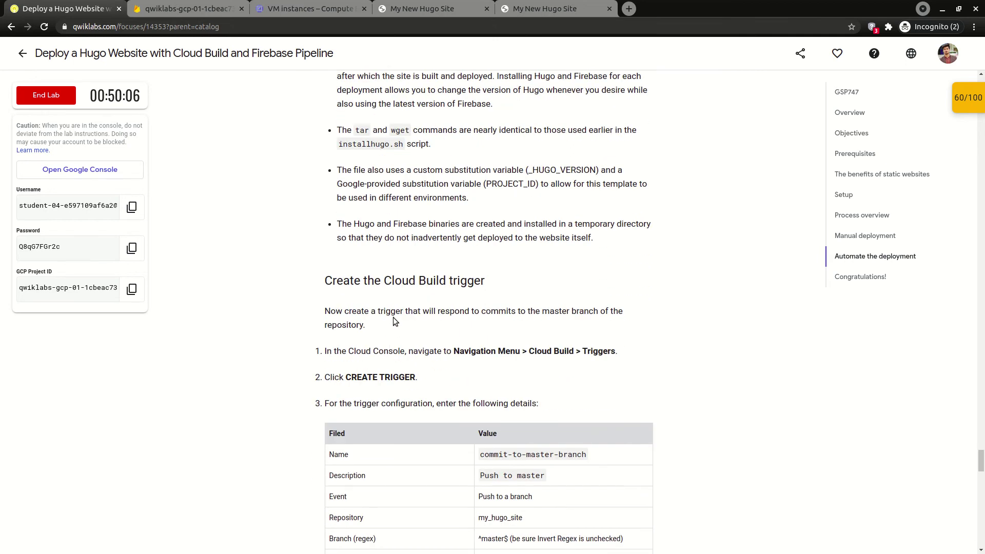
{"action": "scroll", "coordinate": [413, 324], "scroll_direction": "down", "scroll_amount": 1}
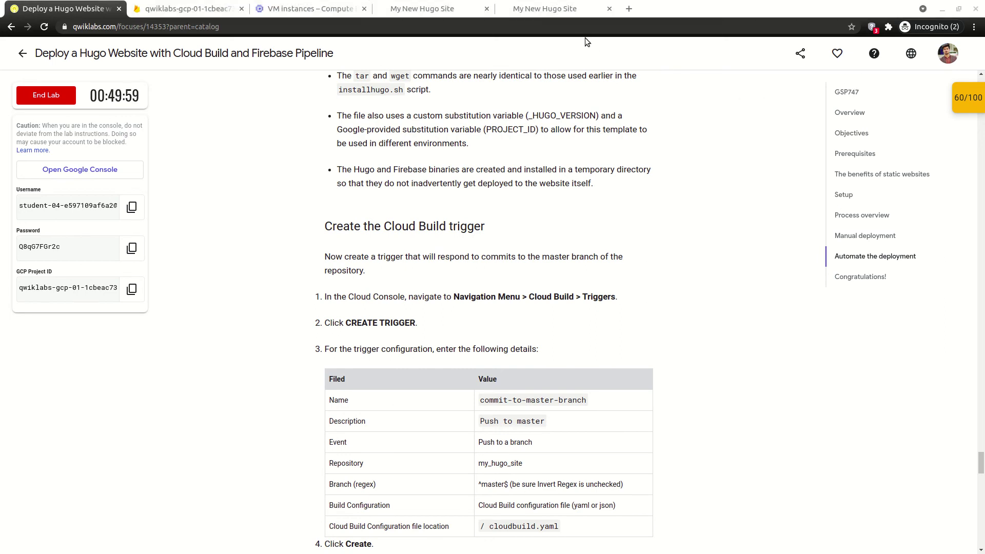
Switch to the Cloud Console's VM instances page and place its browser tab directly after the lab instructions.
{"action": "left_click_drag", "start_coordinate": [341, 297], "coordinate": [580, 299]}
{"action": "left_click", "coordinate": [170, 6]}
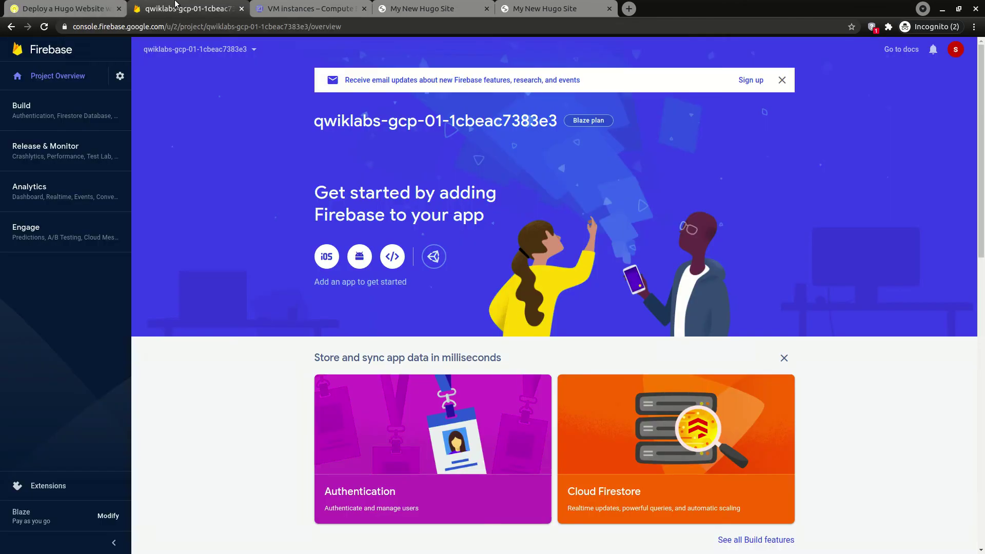
{"action": "left_click", "coordinate": [307, 9]}
{"action": "left_click_drag", "start_coordinate": [313, 9], "coordinate": [200, 3]}
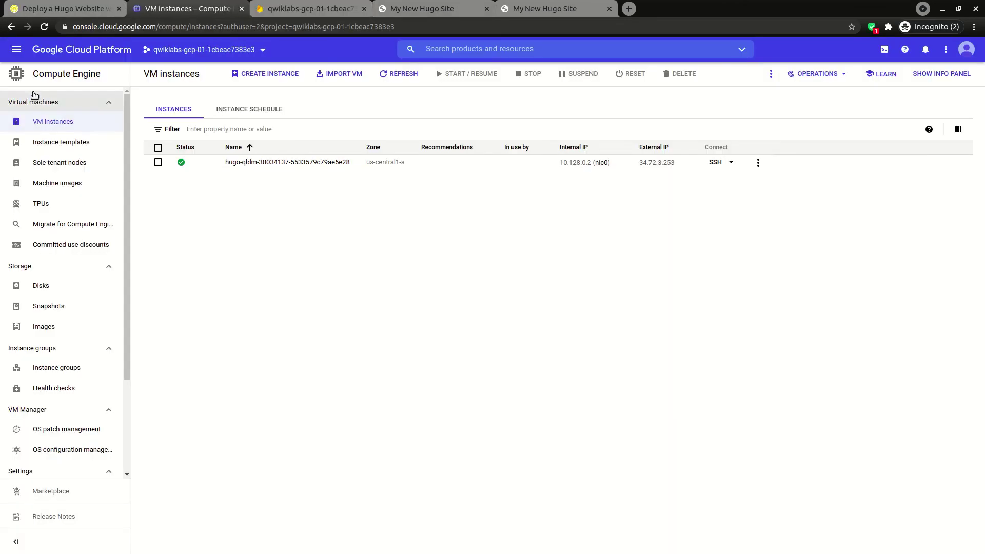
Open the Cloud Build Triggers page in the Cloud Console, following the path given in the lab.
{"action": "scroll", "coordinate": [49, 454], "scroll_direction": "down", "scroll_amount": 2}
{"action": "scroll", "coordinate": [49, 453], "scroll_direction": "down", "scroll_amount": 3}
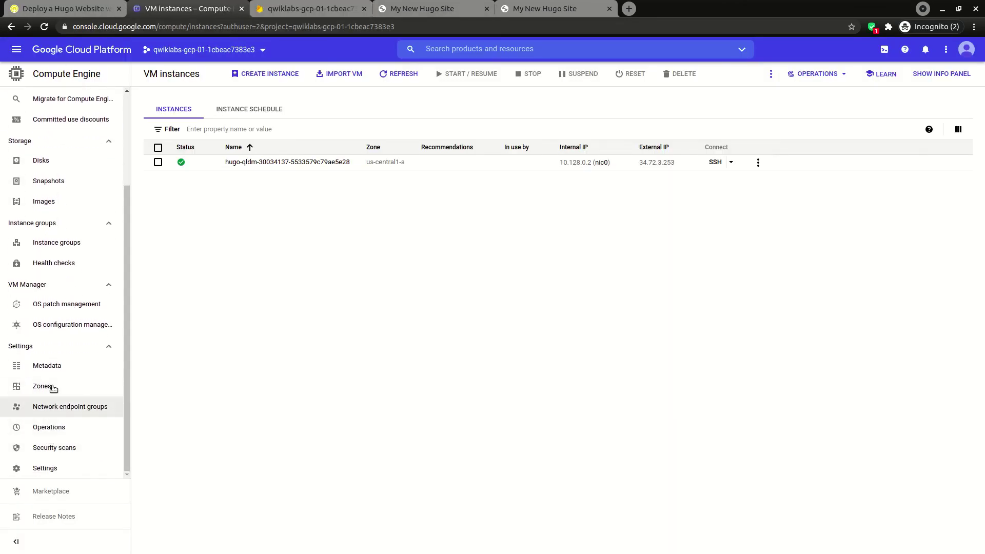
{"action": "left_click", "coordinate": [16, 49]}
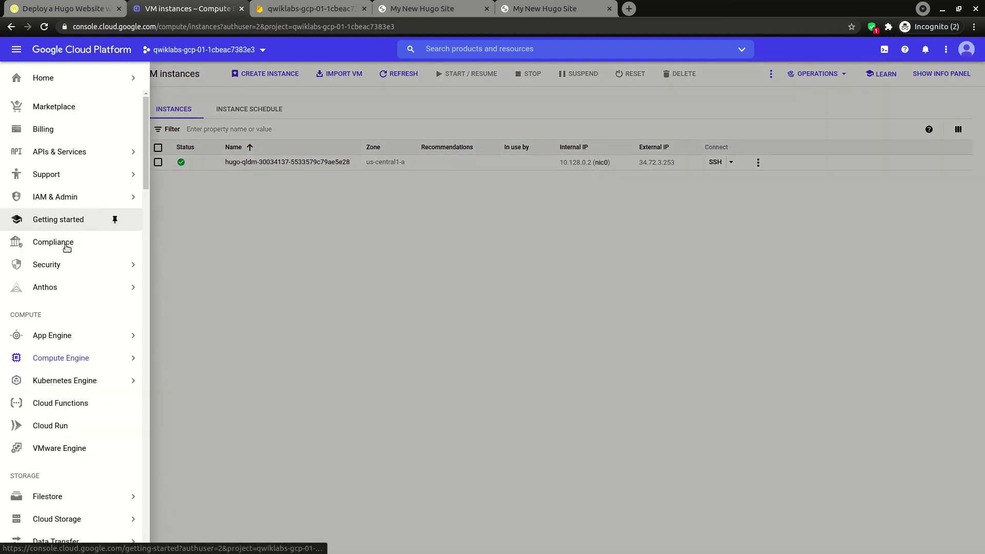
{"action": "scroll", "coordinate": [64, 359], "scroll_direction": "down", "scroll_amount": 4}
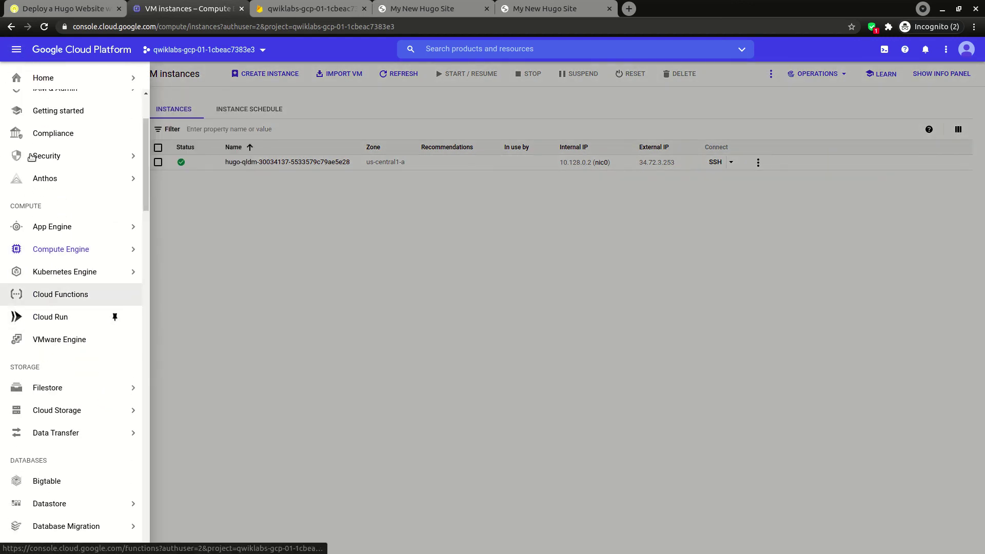
{"action": "key", "text": "ctrl+Page_Up"}
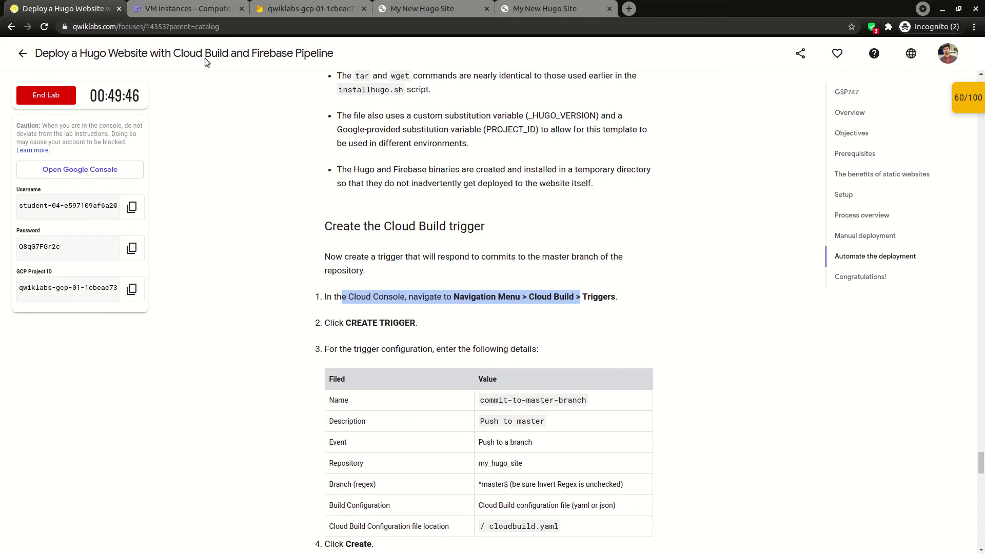
{"action": "left_click", "coordinate": [174, 5]}
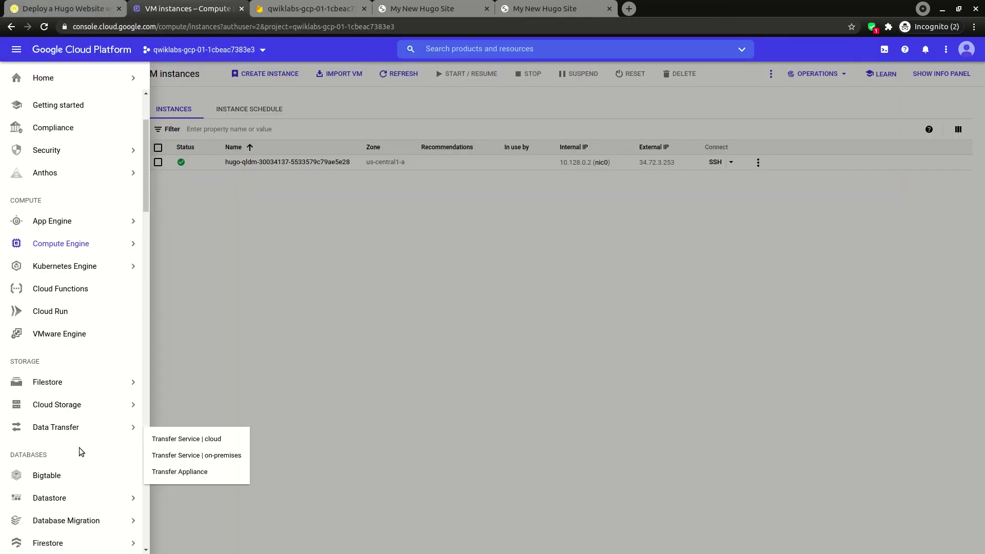
{"action": "scroll", "coordinate": [79, 441], "scroll_direction": "down", "scroll_amount": 5}
{"action": "scroll", "coordinate": [80, 430], "scroll_direction": "down", "scroll_amount": 5}
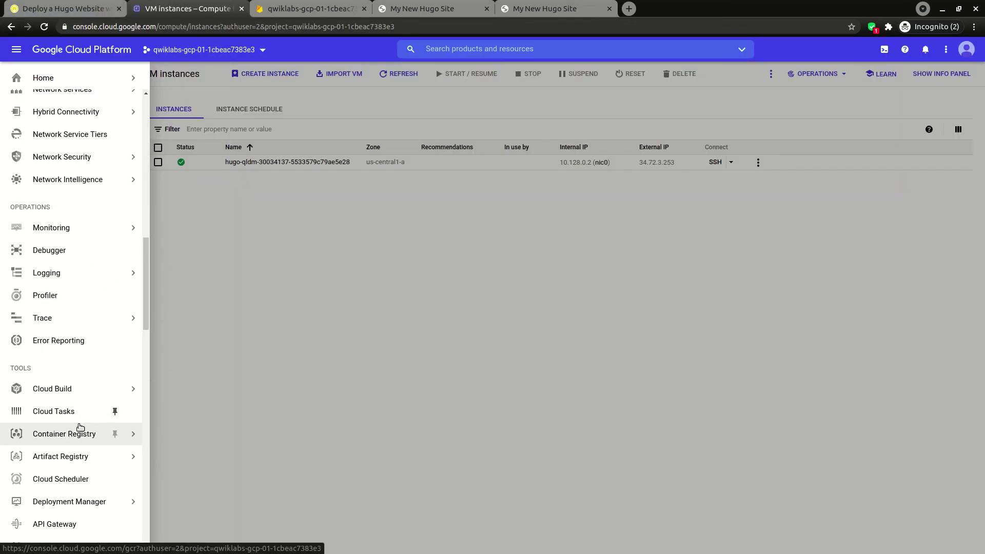
{"action": "mouse_move", "coordinate": [82, 388]}
{"action": "left_click", "coordinate": [165, 235]}
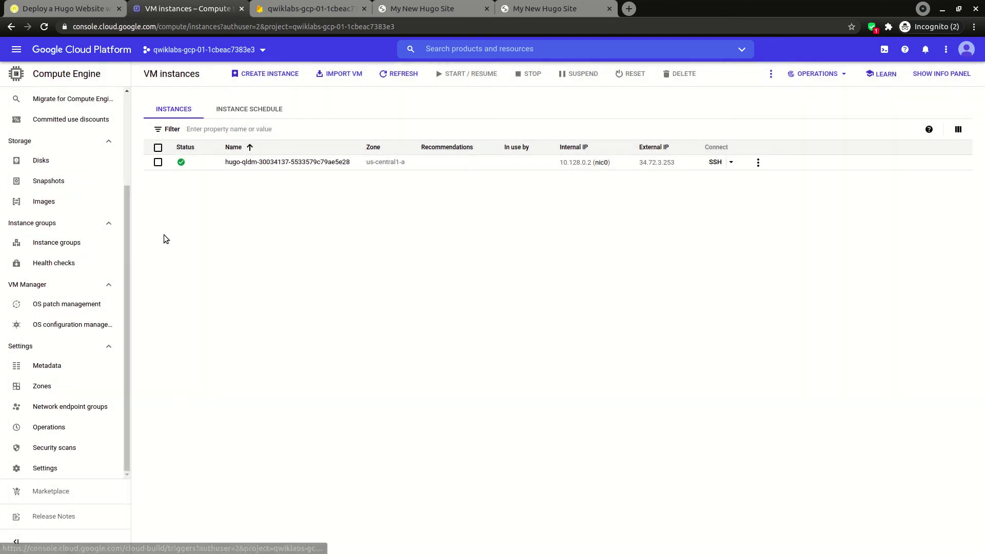
Review the lab's trigger configuration details and copy the trigger name "commit-to-master-branch".
{"action": "key", "text": "ctrl+1"}
{"action": "scroll", "coordinate": [403, 276], "scroll_direction": "down", "scroll_amount": 1}
{"action": "scroll", "coordinate": [403, 276], "scroll_direction": "down", "scroll_amount": 3}
{"action": "left_click_drag", "start_coordinate": [331, 212], "coordinate": [394, 213]}
{"action": "left_click_drag", "start_coordinate": [329, 240], "coordinate": [510, 240]}
{"action": "scroll", "coordinate": [529, 260], "scroll_direction": "down", "scroll_amount": 3}
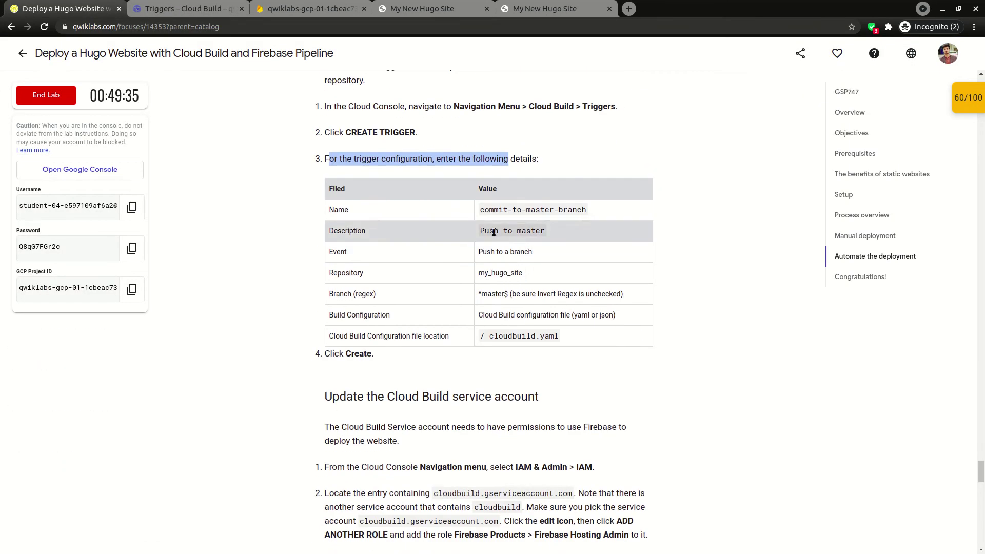
{"action": "left_click", "coordinate": [481, 210]}
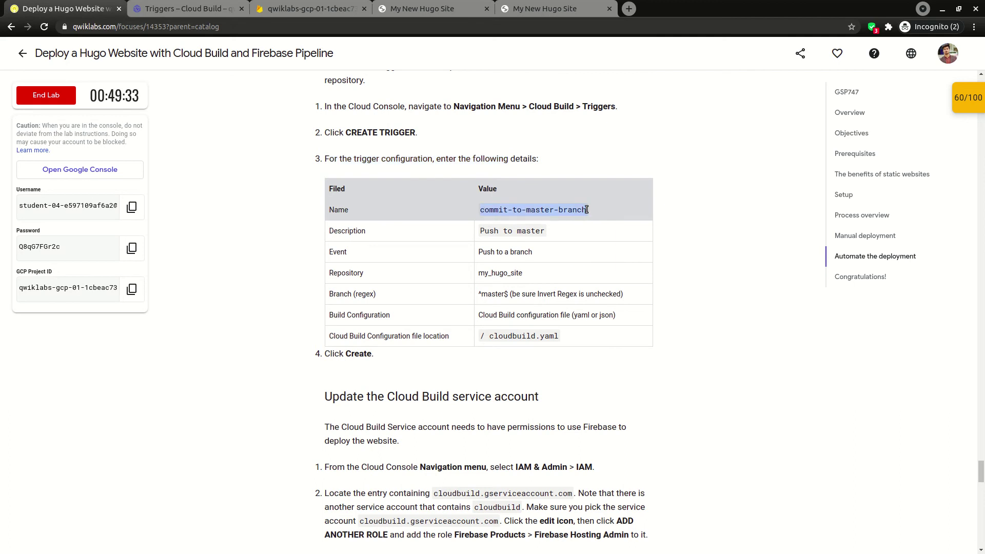
Start creating a new Cloud Build trigger and name it "commit-to-master-branch".
{"action": "left_click", "coordinate": [195, 9]}
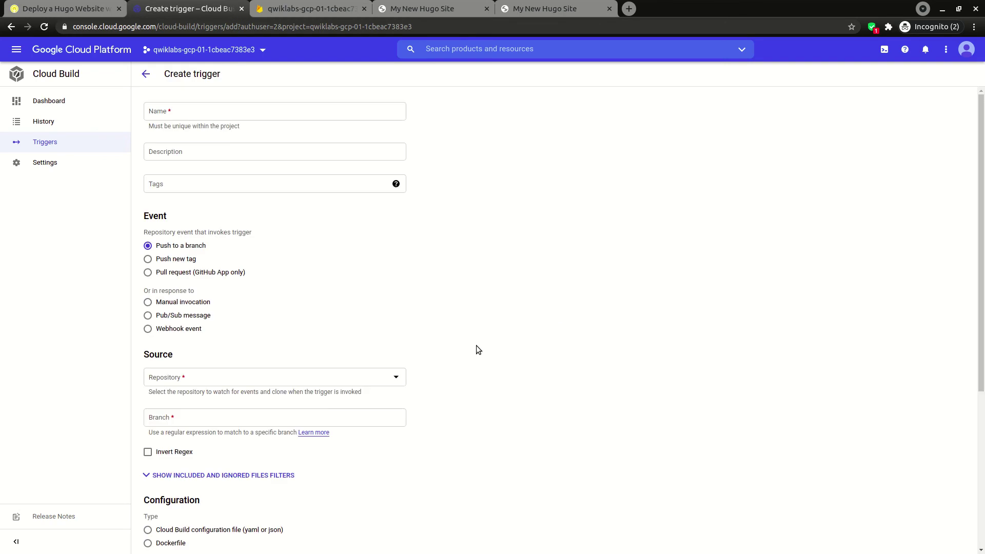
{"action": "left_click", "coordinate": [259, 109]}
{"action": "type", "text": "commit-to-master-branch"}
Copy the description from the lab table and set the trigger's description to "Push to master".
{"action": "left_click", "coordinate": [62, 9]}
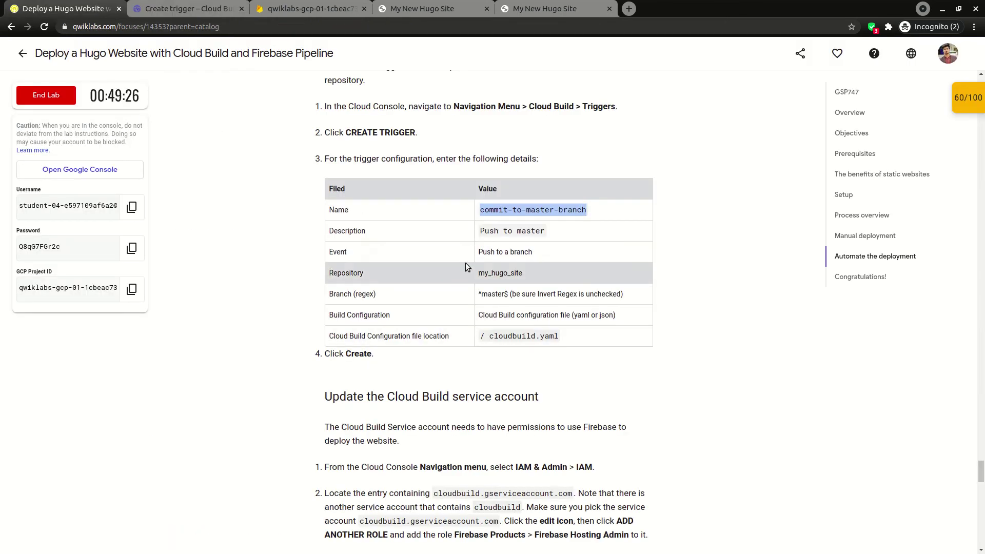
{"action": "triple_click", "coordinate": [483, 230]}
{"action": "key", "text": "ctrl+c"}
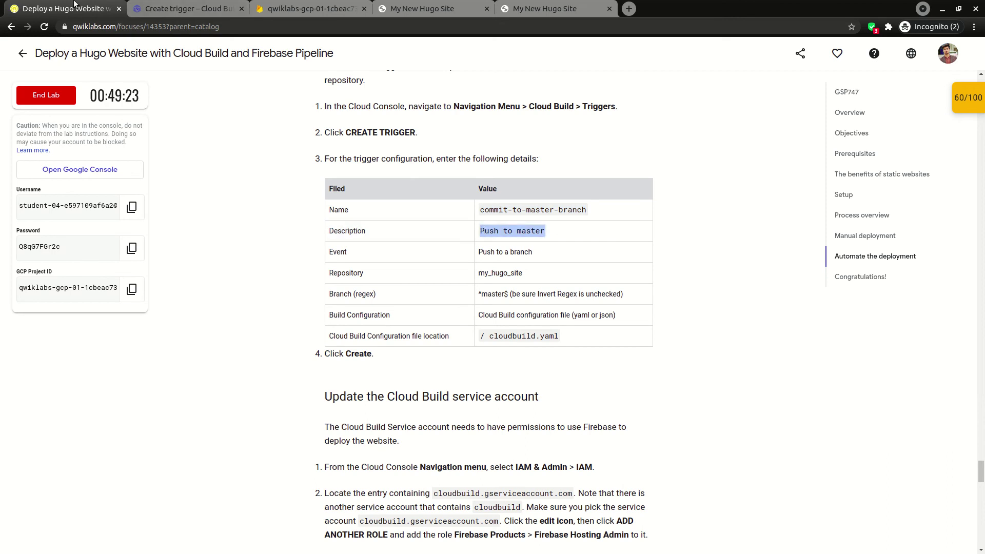
{"action": "left_click", "coordinate": [162, 7]}
{"action": "left_click", "coordinate": [185, 152]}
{"action": "key", "text": "ctrl+v"}
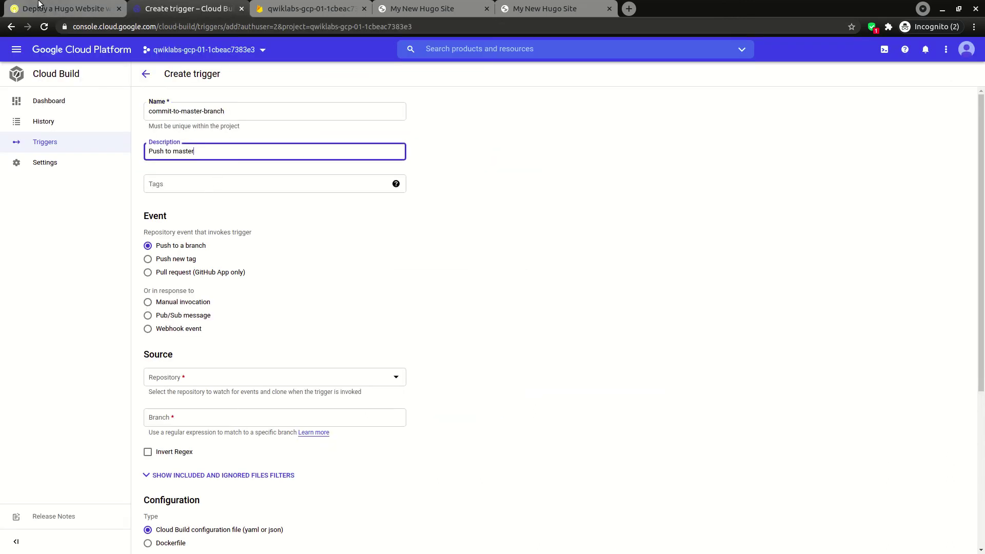
Check the trigger's event against the lab's value, "Push to a branch".
{"action": "left_click", "coordinate": [62, 9]}
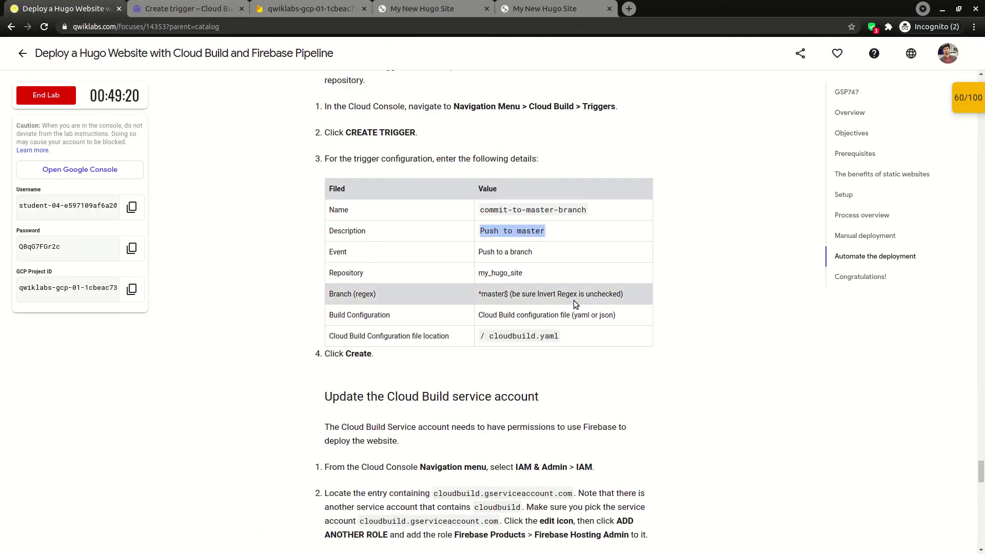
{"action": "triple_click", "coordinate": [486, 252]}
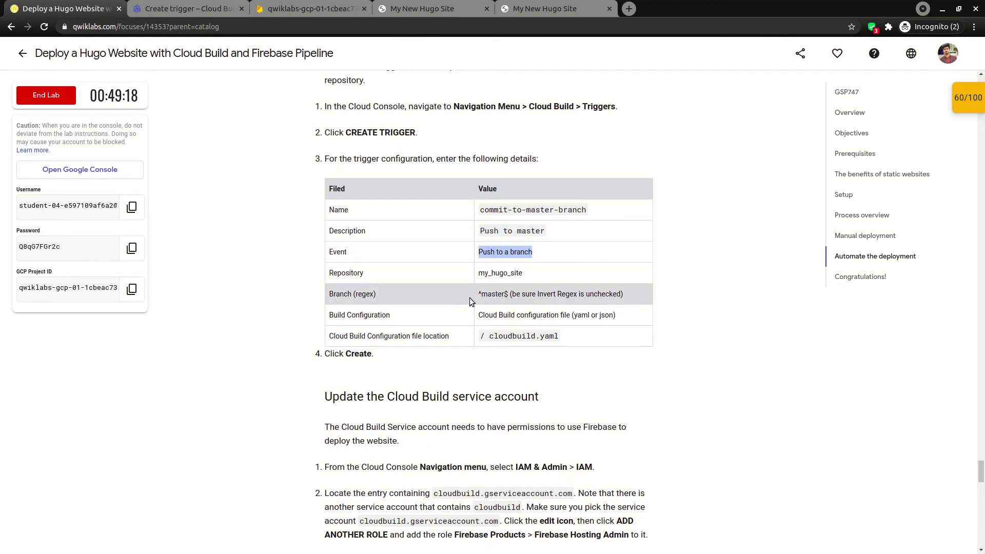
{"action": "left_click", "coordinate": [187, 9]}
{"action": "scroll", "coordinate": [208, 356], "scroll_direction": "down", "scroll_amount": 5}
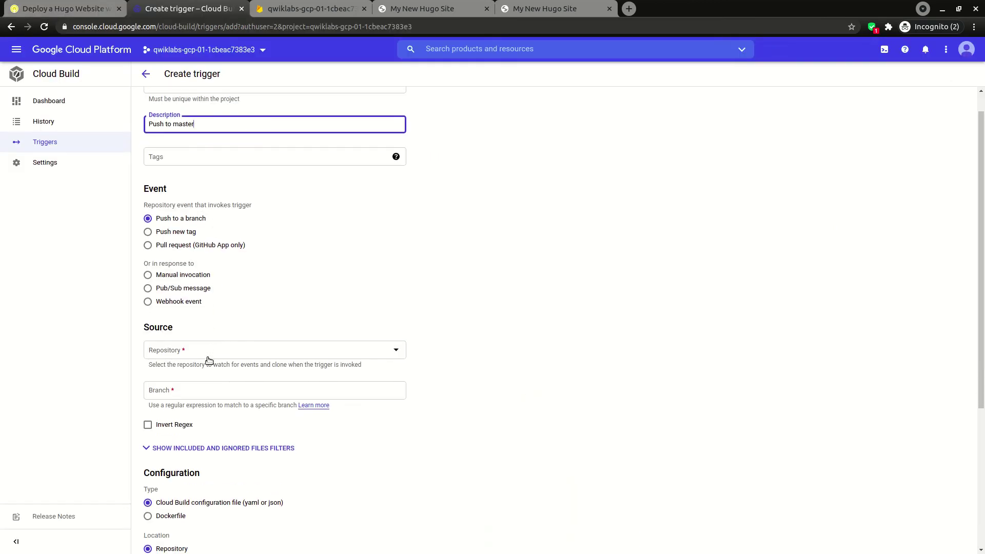
{"action": "scroll", "coordinate": [205, 353], "scroll_direction": "up", "scroll_amount": 4}
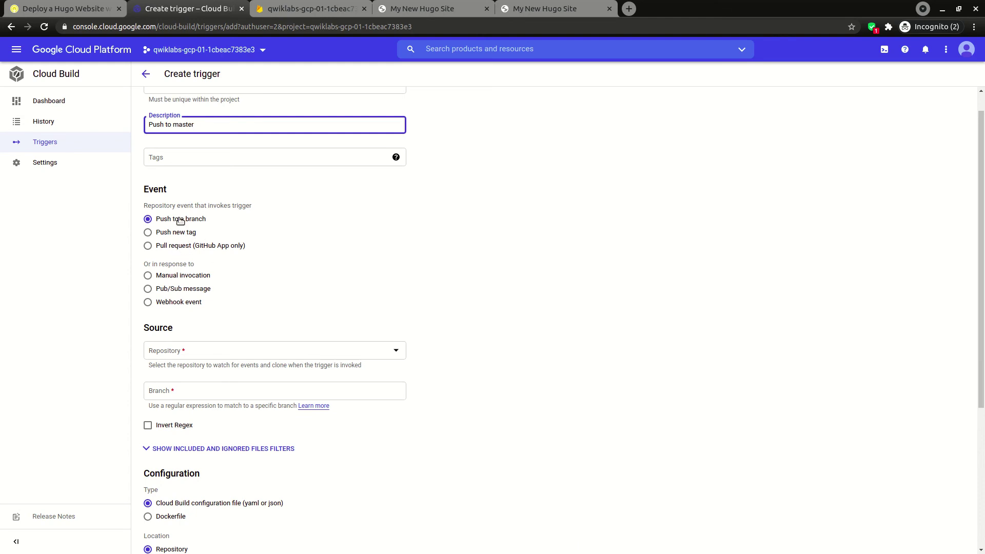
Look up the repository name in the lab and select my_hugo_site (Cloud Source Repositories) as the trigger's source repository.
{"action": "left_click", "coordinate": [57, 9]}
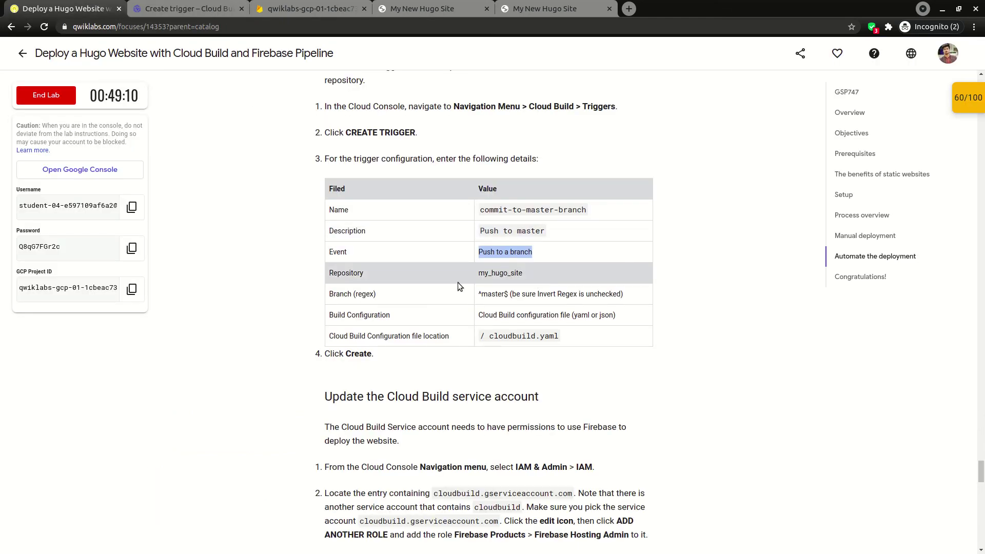
{"action": "left_click", "coordinate": [179, 7]}
{"action": "left_click", "coordinate": [32, 6]}
{"action": "double_click", "coordinate": [500, 273]}
{"action": "key", "text": "ctrl+c"}
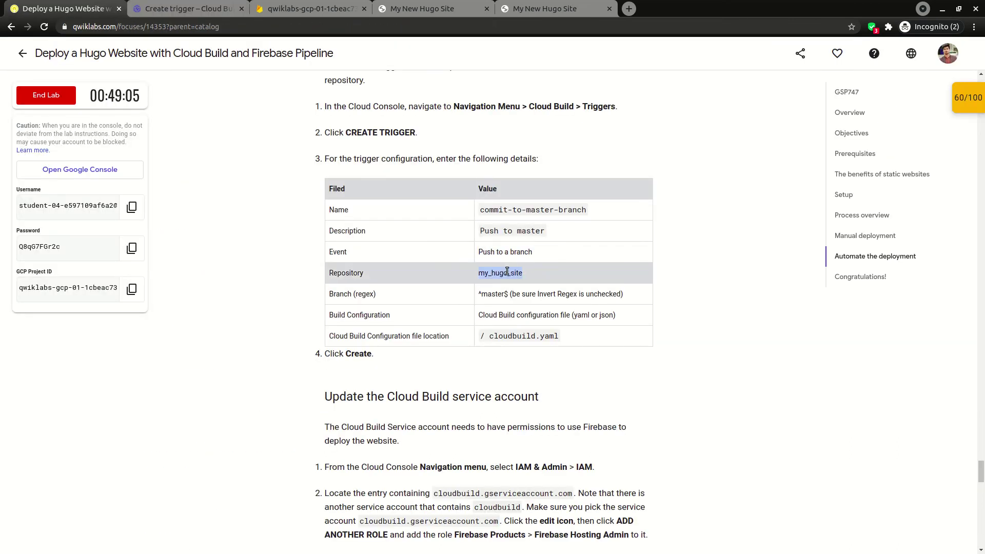
{"action": "left_click", "coordinate": [214, 6]}
{"action": "left_click", "coordinate": [186, 348]}
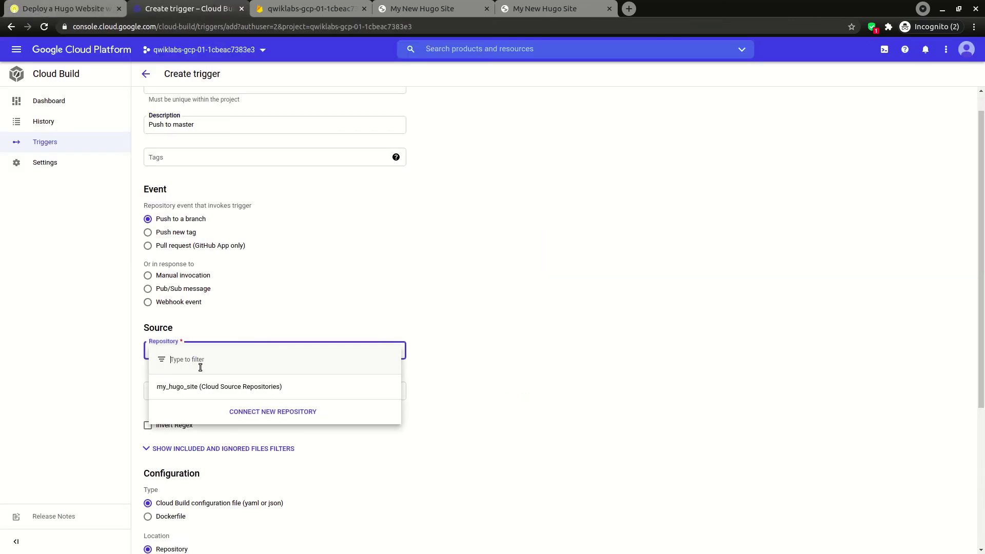
{"action": "left_click", "coordinate": [225, 387]}
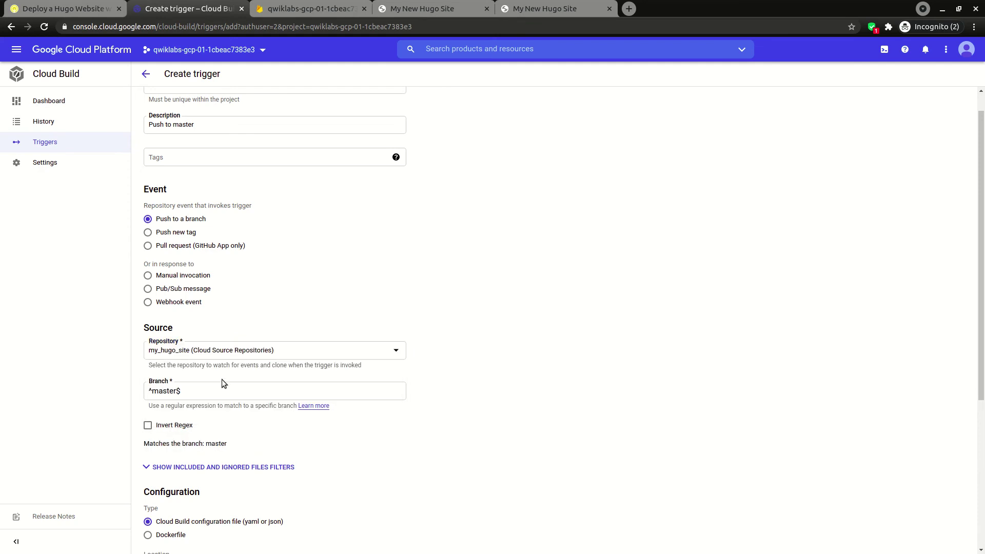
{"action": "left_click", "coordinate": [287, 361]}
{"action": "key", "text": "ctrl+v"}
{"action": "left_click", "coordinate": [382, 360]}
{"action": "left_click", "coordinate": [522, 353]}
Check the trigger's branch regex and Invert Regex option against the lab's values, ^master$ and unchecked.
{"action": "left_click", "coordinate": [66, 9]}
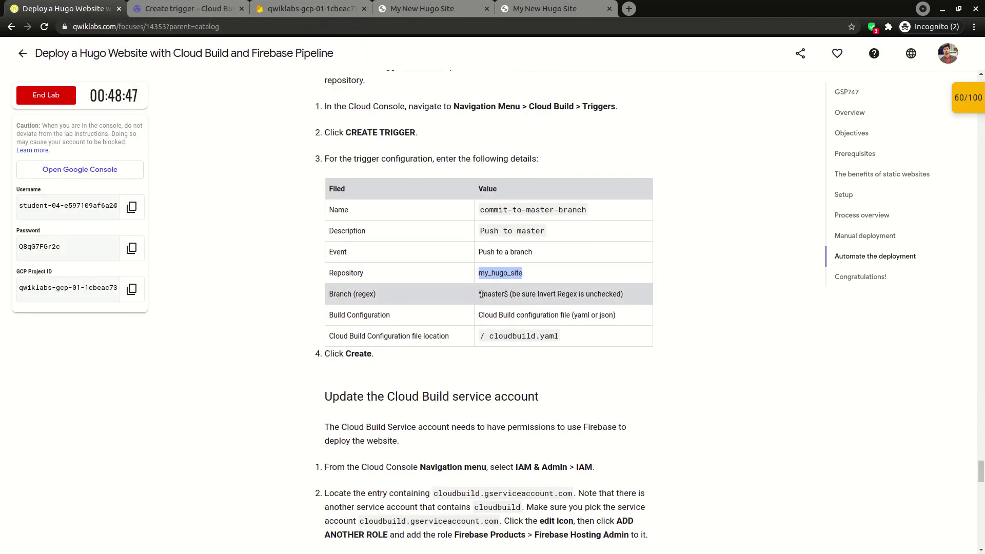
{"action": "left_click_drag", "start_coordinate": [477, 295], "coordinate": [508, 295]}
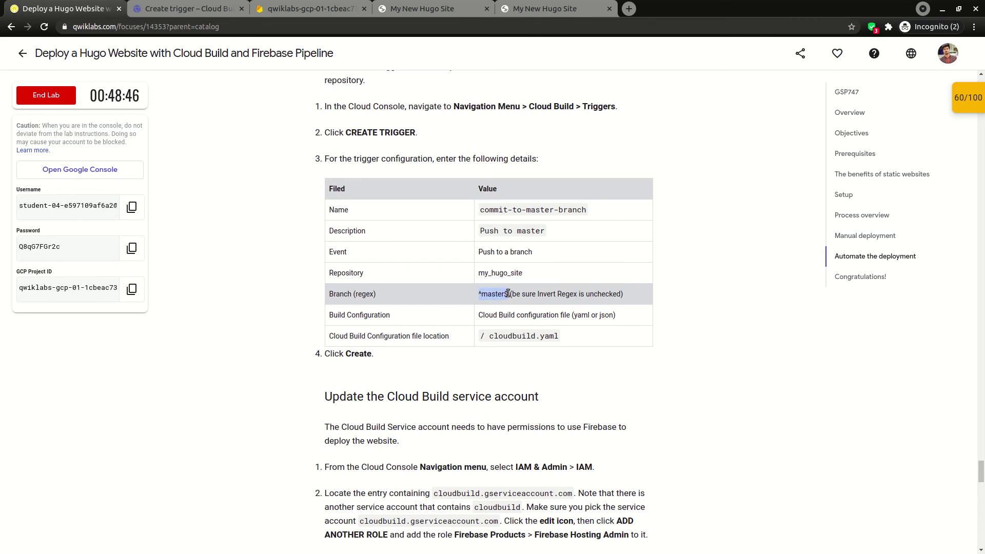
{"action": "left_click", "coordinate": [169, 9]}
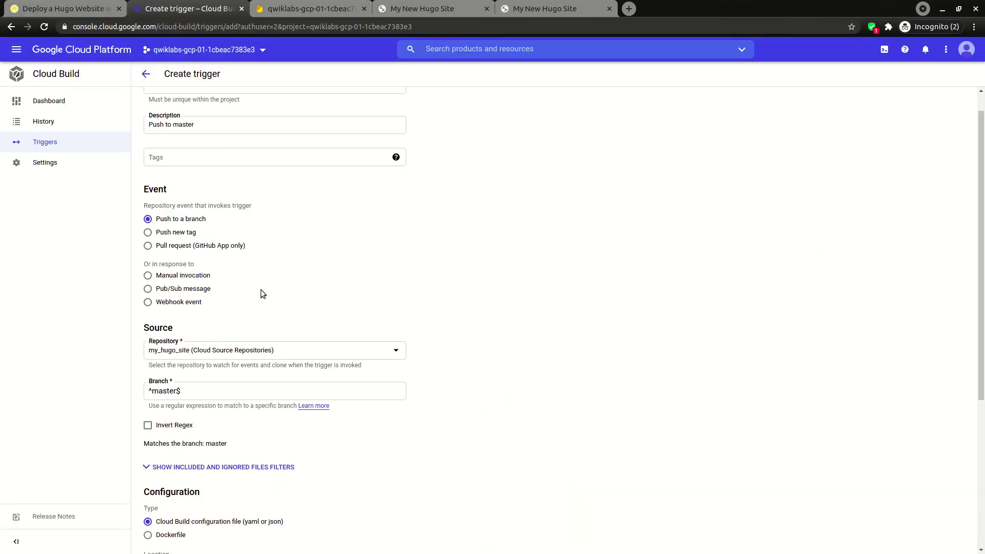
{"action": "scroll", "coordinate": [210, 290], "scroll_direction": "down", "scroll_amount": 2}
{"action": "left_click", "coordinate": [97, 8]}
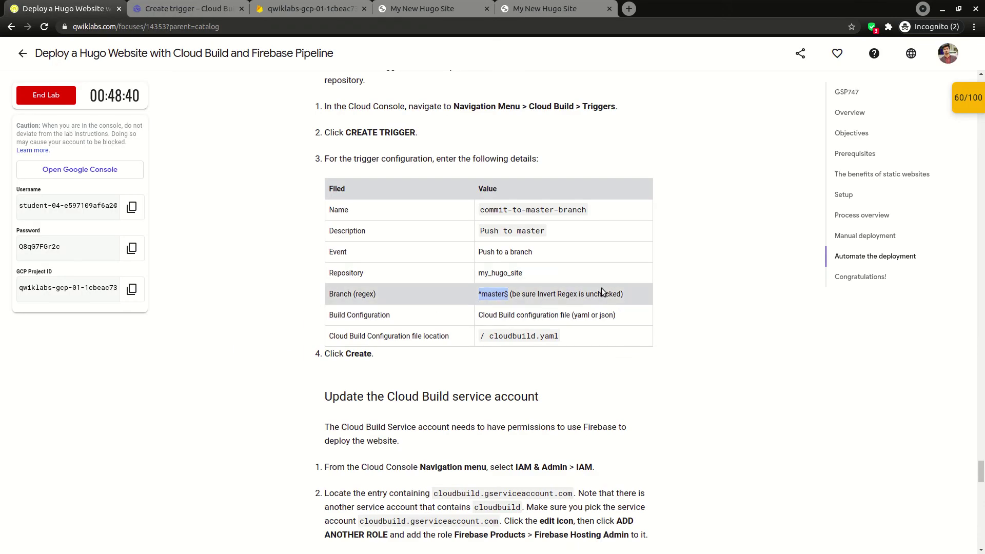
{"action": "left_click", "coordinate": [204, 6]}
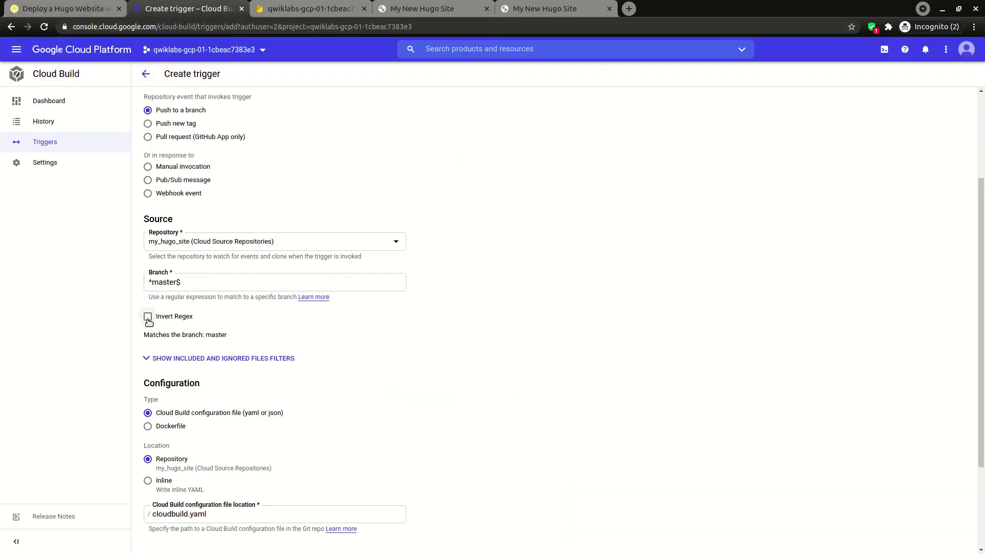
Check the trigger's configuration type and Cloud Build configuration file location against the lab table.
{"action": "left_click", "coordinate": [39, 8]}
{"action": "scroll", "coordinate": [394, 294], "scroll_direction": "down", "scroll_amount": 1}
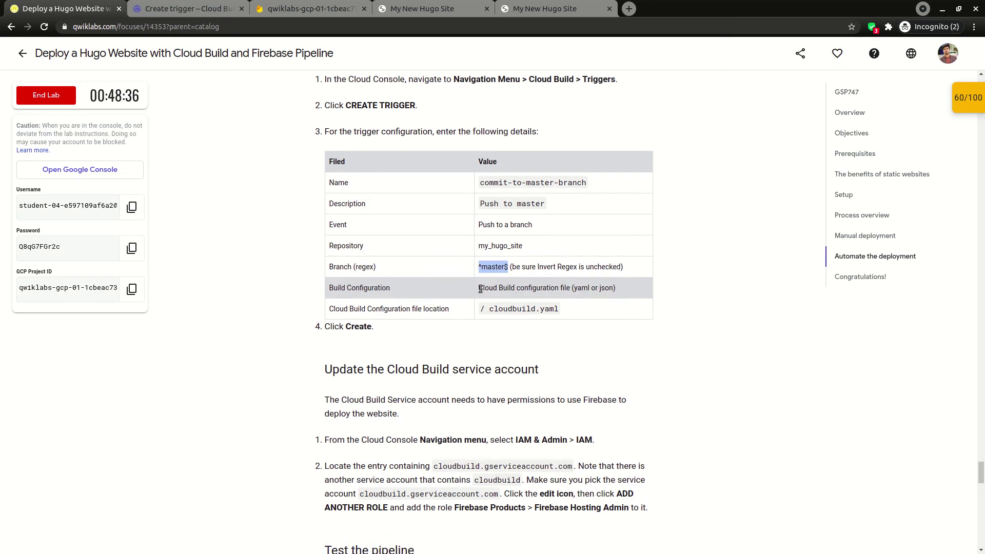
{"action": "left_click", "coordinate": [164, 9]}
{"action": "scroll", "coordinate": [199, 289], "scroll_direction": "down", "scroll_amount": 2}
{"action": "scroll", "coordinate": [199, 291], "scroll_direction": "down", "scroll_amount": 2}
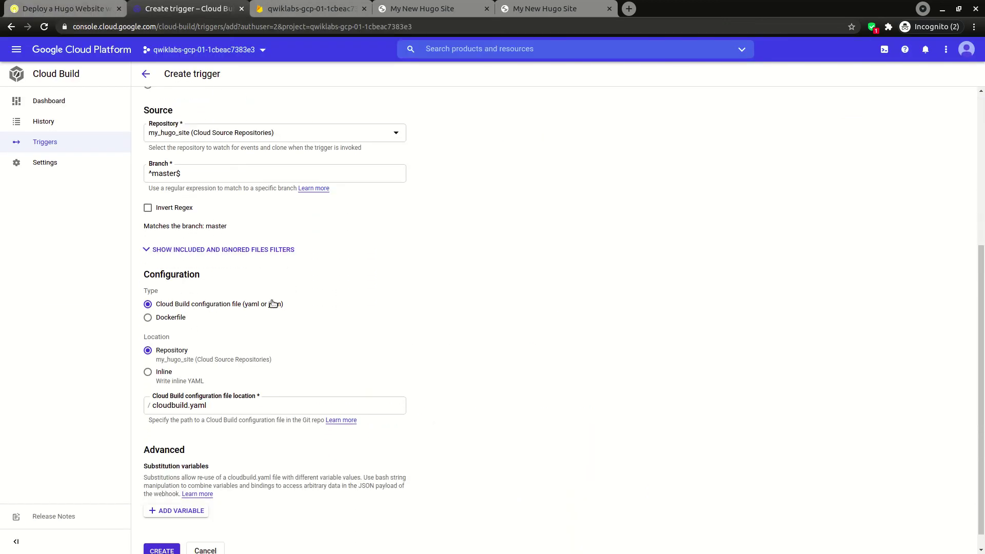
Check the configuration file location against the lab's cloudbuild.yaml value and create the commit-to-master-branch trigger.
{"action": "left_click", "coordinate": [65, 4]}
{"action": "scroll", "coordinate": [416, 250], "scroll_direction": "down", "scroll_amount": 2}
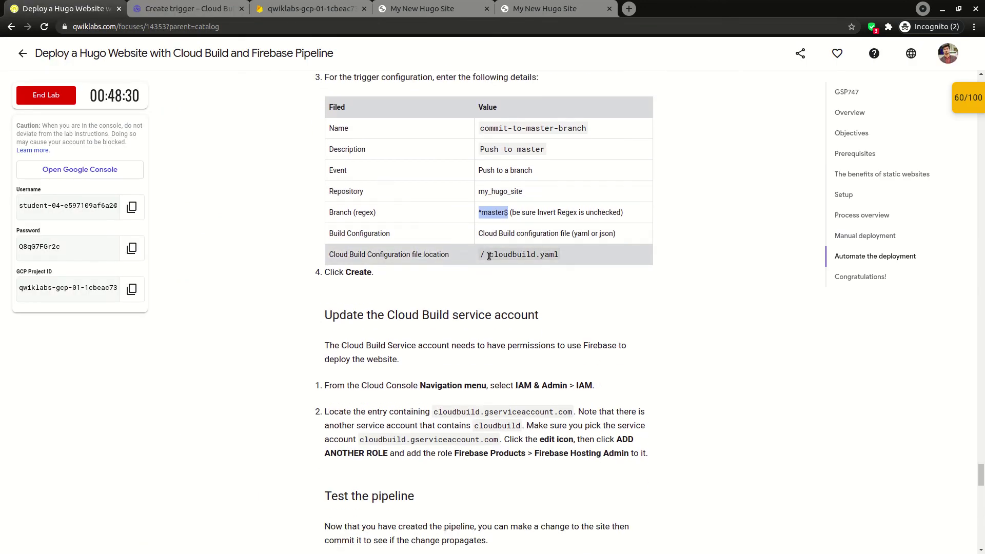
{"action": "left_click_drag", "start_coordinate": [510, 255], "coordinate": [559, 264]}
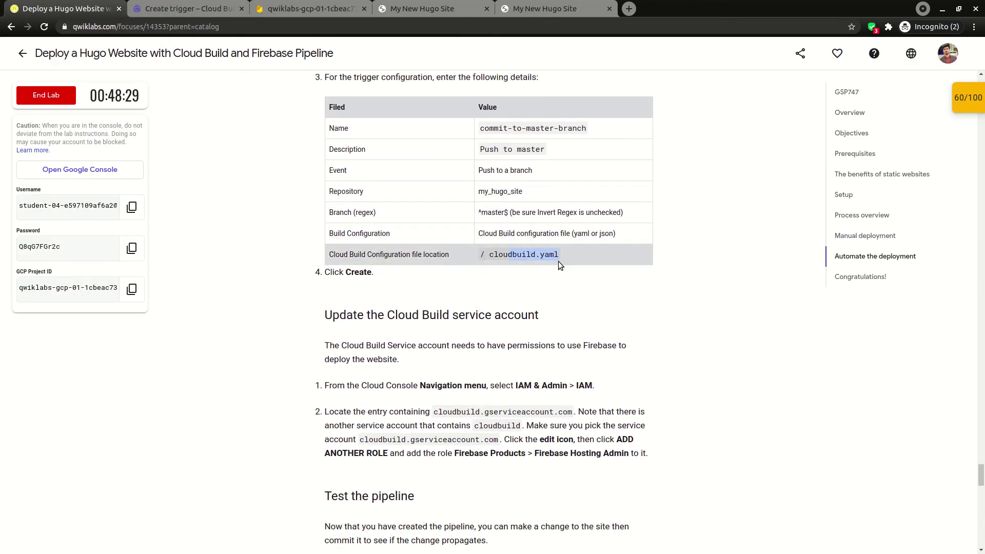
{"action": "triple_click", "coordinate": [506, 259]}
{"action": "left_click", "coordinate": [169, 4]}
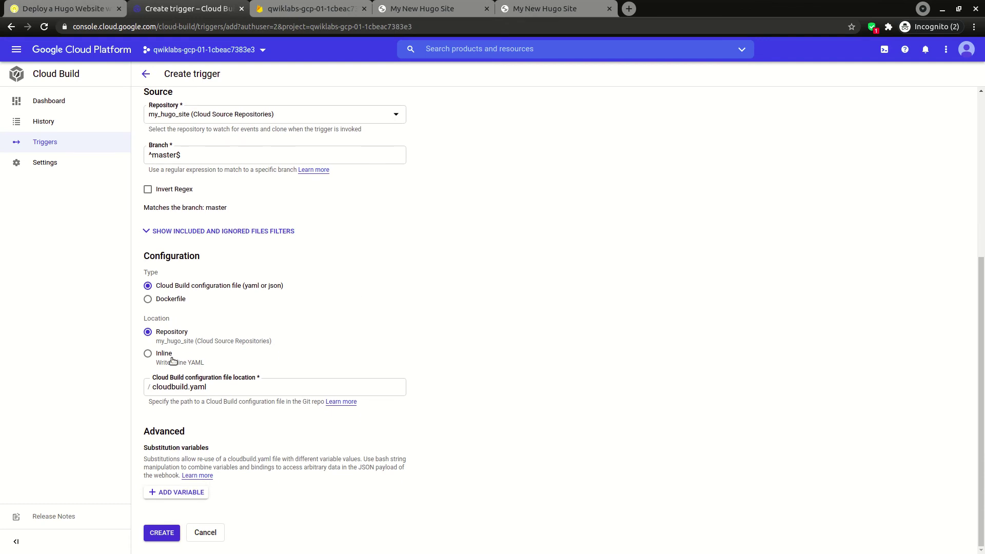
{"action": "left_click", "coordinate": [93, 5]}
{"action": "scroll", "coordinate": [361, 297], "scroll_direction": "down", "scroll_amount": 2}
{"action": "left_click", "coordinate": [184, 5]}
{"action": "left_click", "coordinate": [150, 536]}
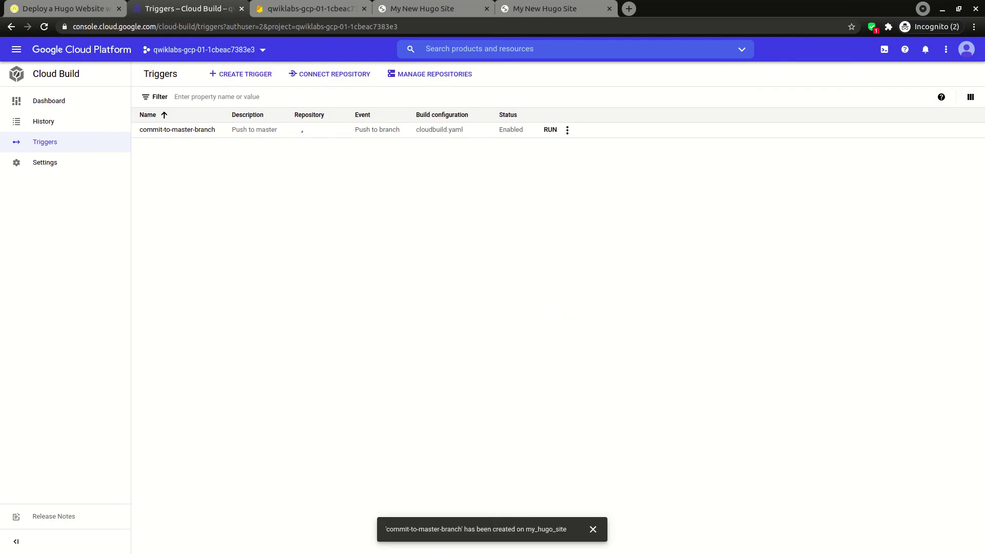
Read the lab's instructions for updating the Cloud Build service account.
{"action": "left_click", "coordinate": [1, 4]}
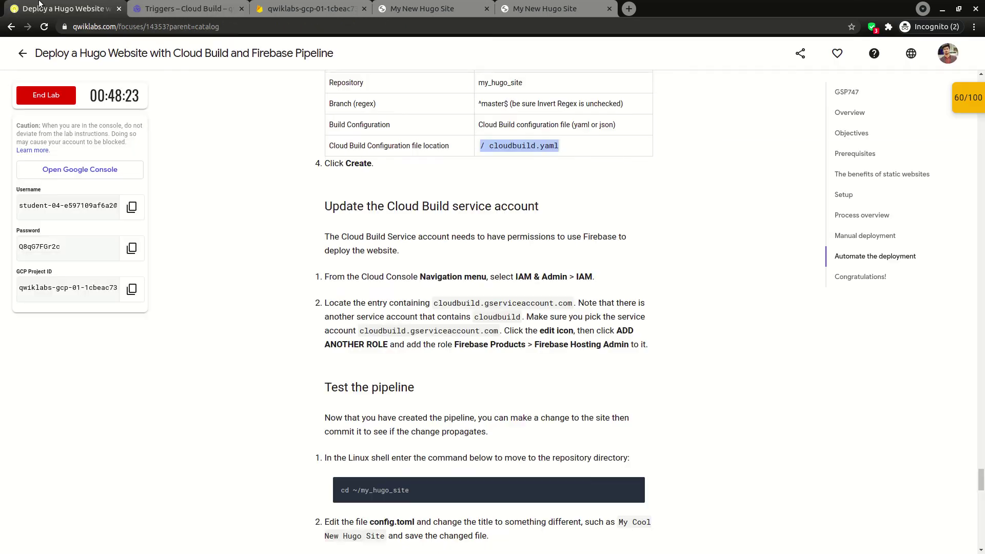
{"action": "scroll", "coordinate": [396, 251], "scroll_direction": "down", "scroll_amount": 3}
{"action": "left_click_drag", "start_coordinate": [325, 97], "coordinate": [531, 98]}
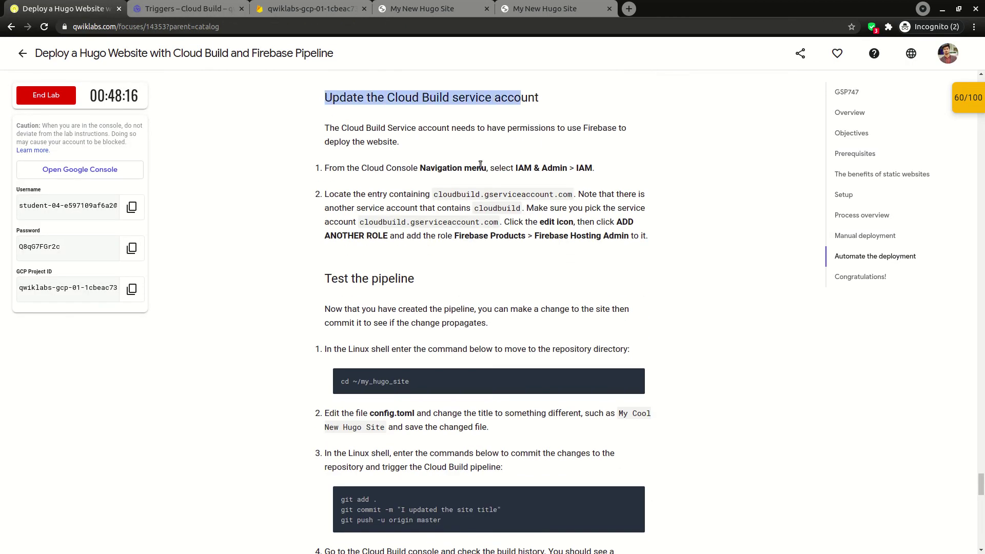
{"action": "left_click_drag", "start_coordinate": [325, 127], "coordinate": [441, 144]}
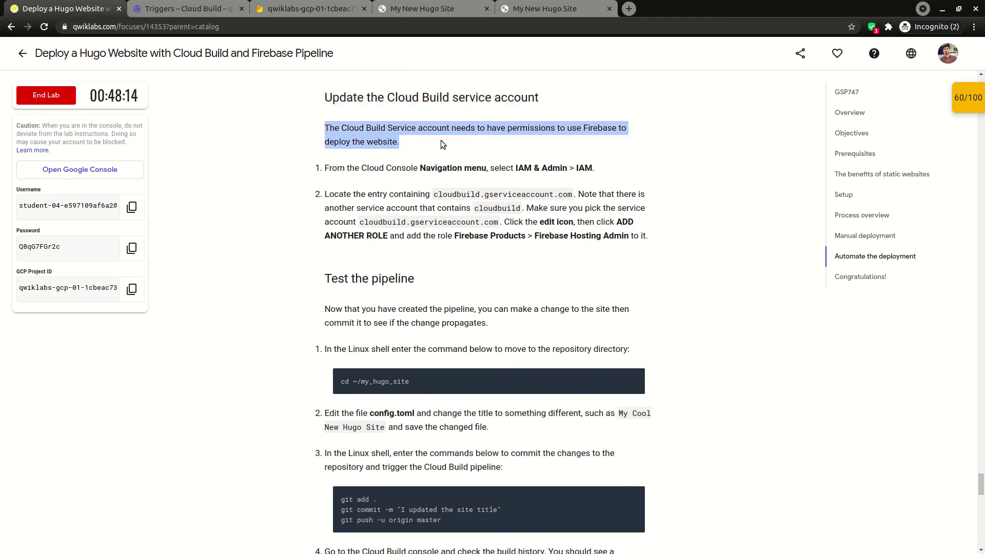
{"action": "left_click_drag", "start_coordinate": [361, 167], "coordinate": [548, 167]}
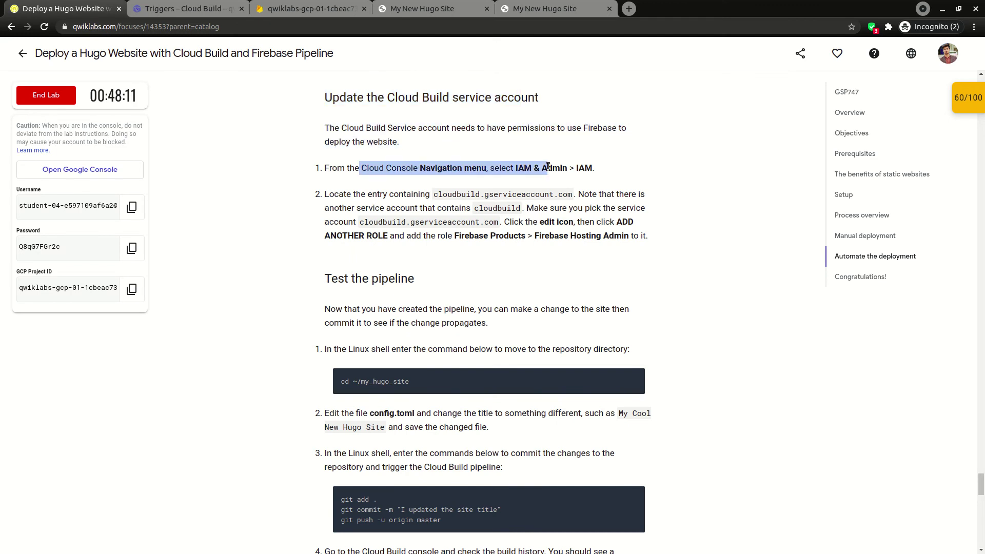
Open the project's IAM permissions page in the Cloud Console.
{"action": "left_click", "coordinate": [192, 4]}
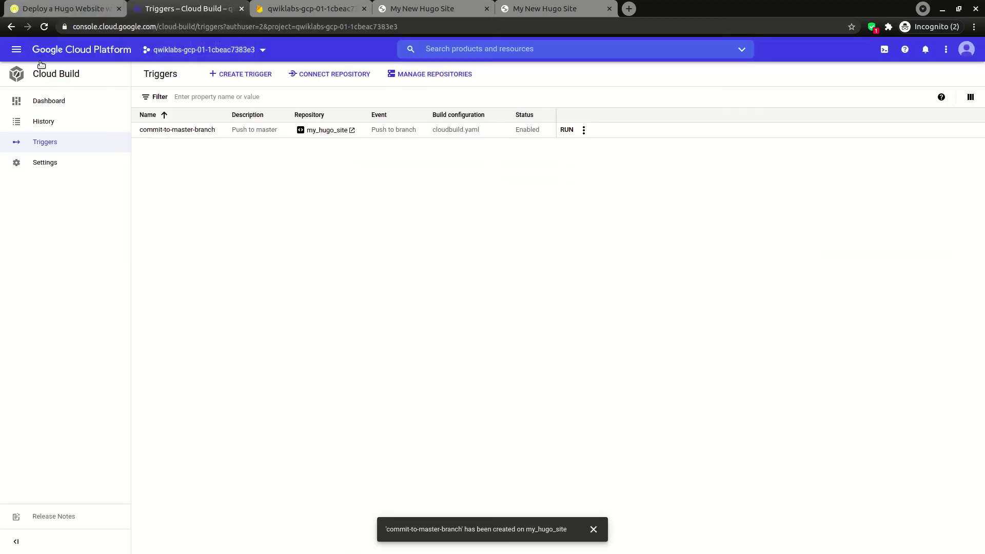
{"action": "left_click", "coordinate": [16, 49]}
{"action": "mouse_move", "coordinate": [90, 147]}
{"action": "mouse_move", "coordinate": [93, 200]}
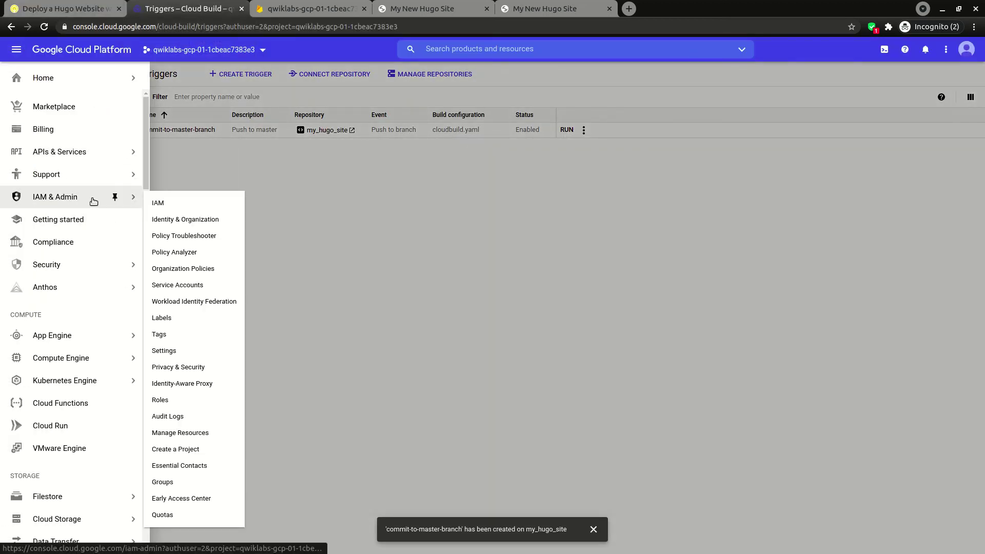
{"action": "left_click", "coordinate": [220, 200]}
Look up the service account in the lab and open the cloudbuild.gserviceaccount.com member's permissions for editing.
{"action": "key", "text": "ctrl+shift+Tab"}
{"action": "left_click_drag", "start_coordinate": [301, 194], "coordinate": [569, 200]}
{"action": "left_click", "coordinate": [449, 193]}
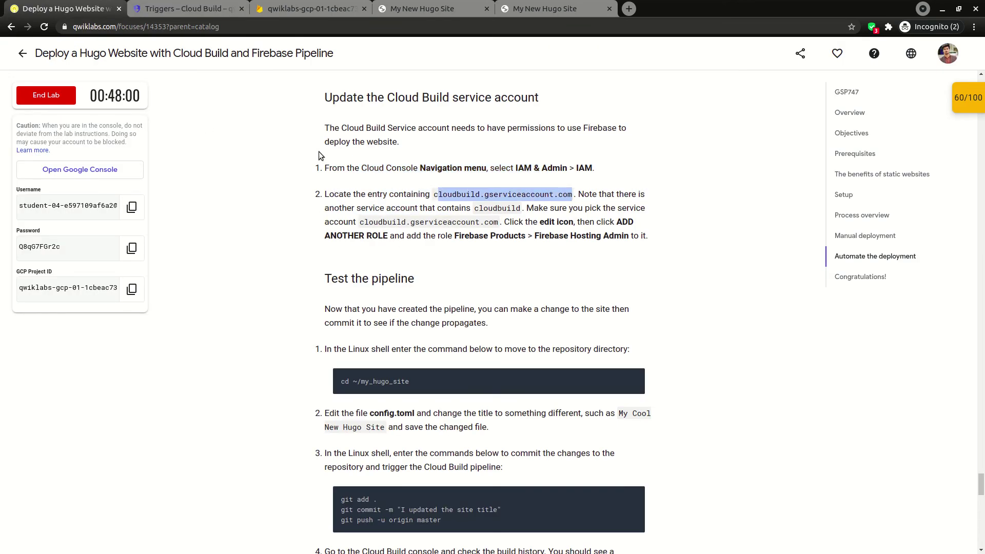
{"action": "key", "text": "ctrl+Tab"}
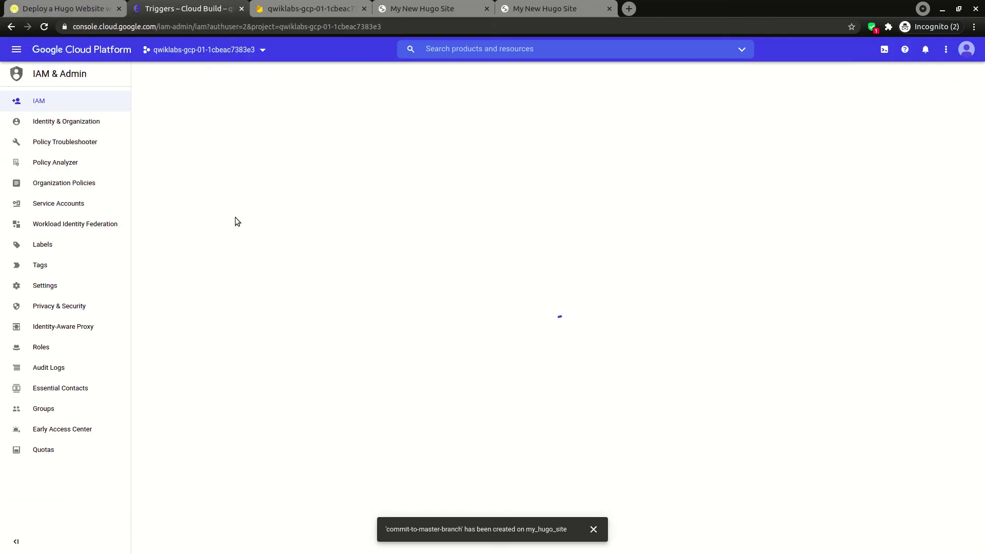
{"action": "key", "text": "ctrl+shift+Tab"}
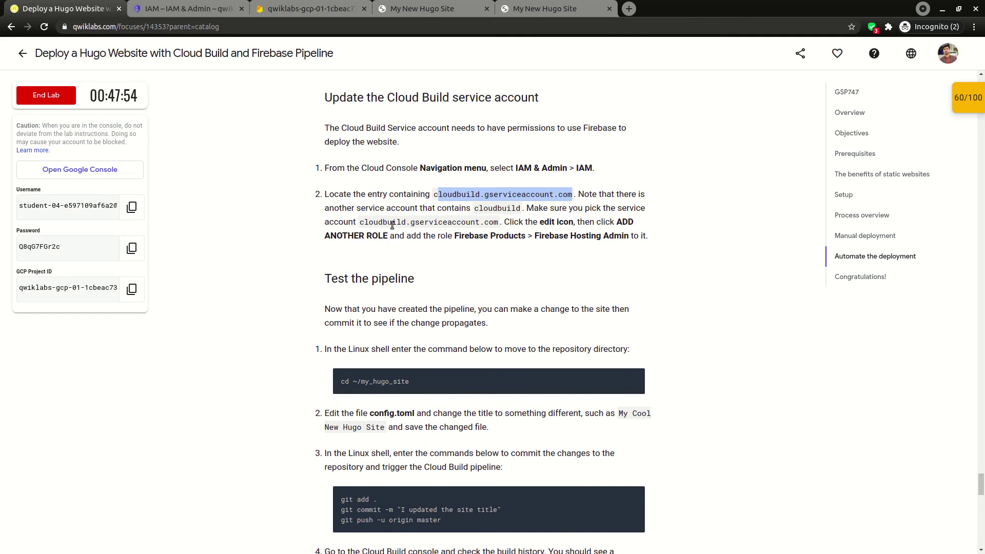
{"action": "left_click", "coordinate": [221, 8]}
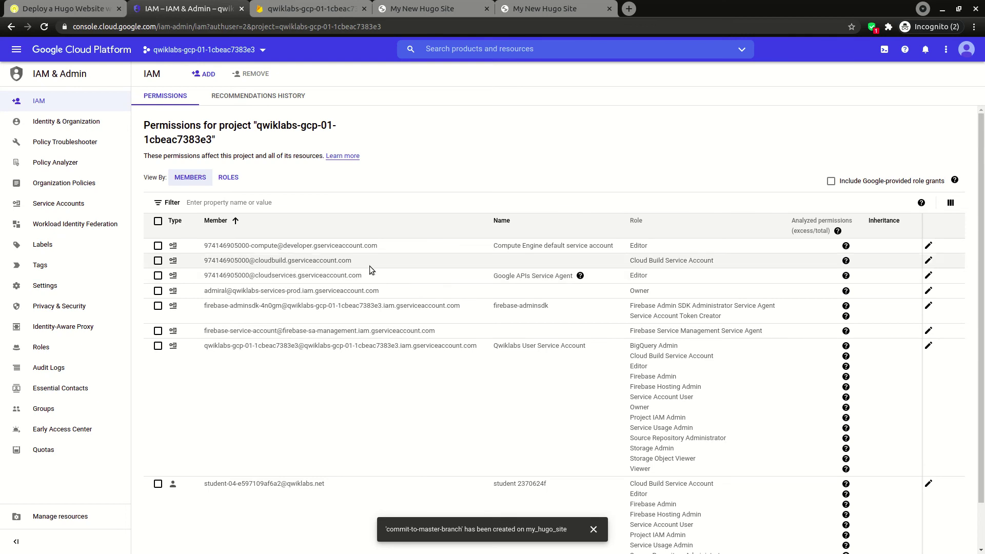
{"action": "left_click", "coordinate": [928, 262]}
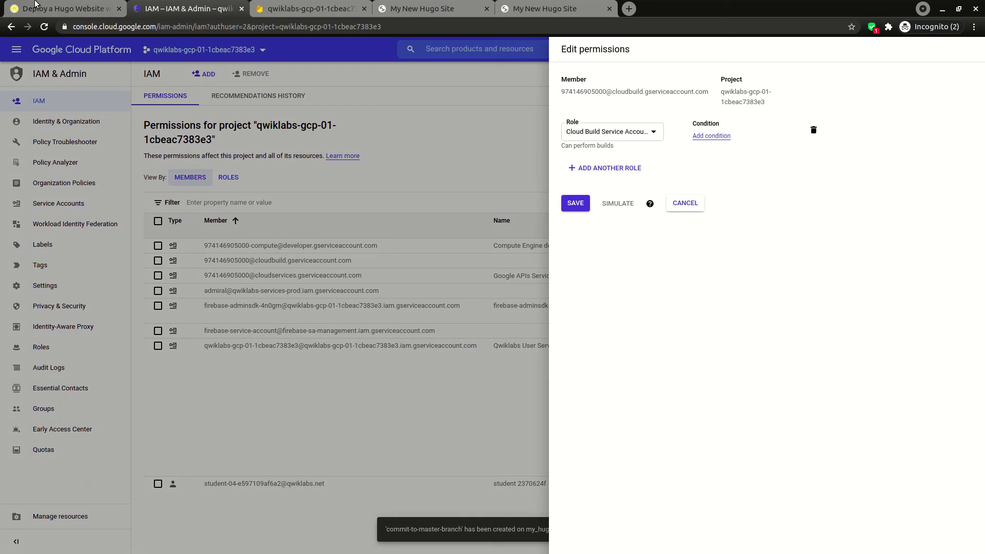
Check the lab's role instructions, add another role entry to the Cloud Build service account and open its role choices.
{"action": "left_click", "coordinate": [62, 9]}
{"action": "scroll", "coordinate": [539, 185], "scroll_direction": "down", "scroll_amount": 1}
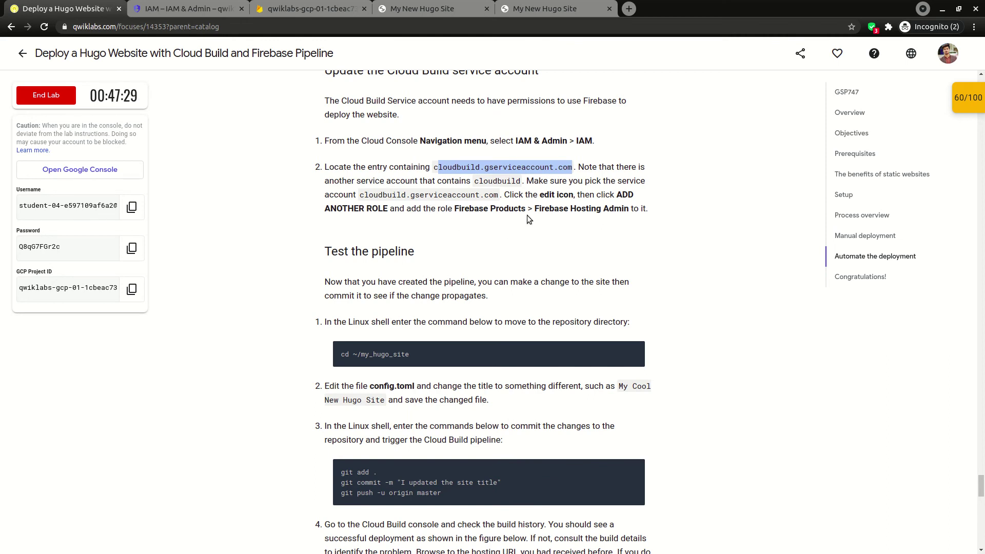
{"action": "left_click", "coordinate": [184, 8]}
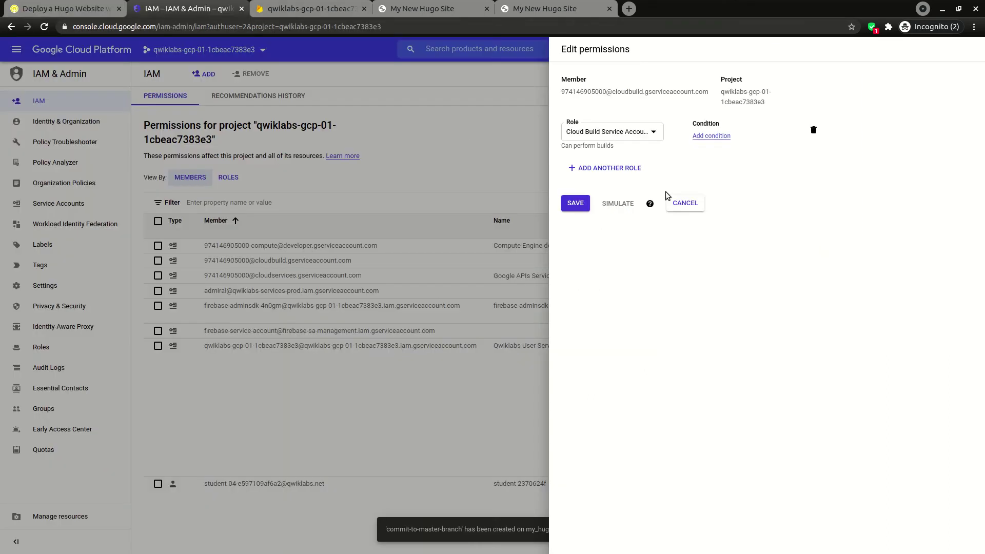
{"action": "left_click", "coordinate": [614, 167]}
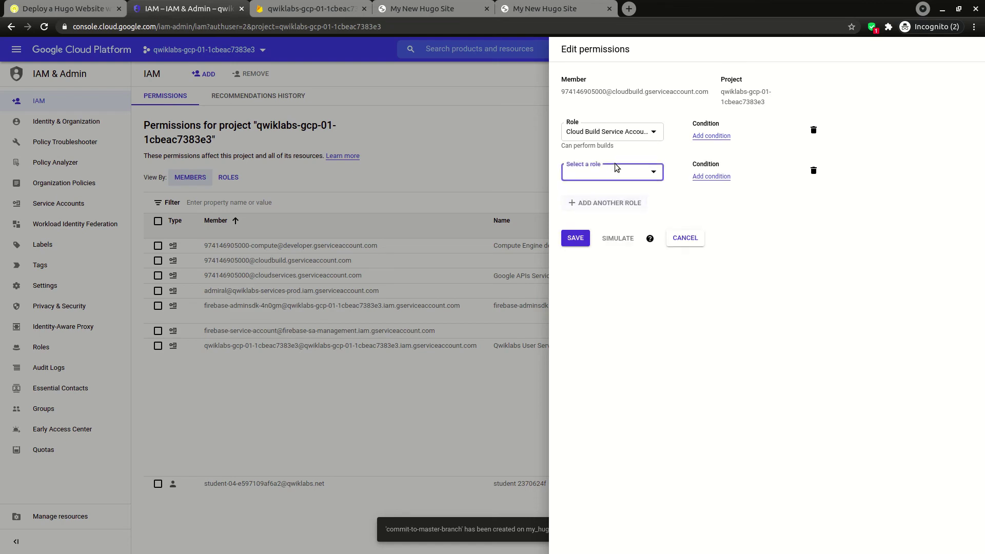
{"action": "left_click", "coordinate": [653, 175]}
Try to find the role by filtering the available roles with "firebase products", then clear the filter.
{"action": "scroll", "coordinate": [600, 303], "scroll_direction": "down", "scroll_amount": 3}
{"action": "scroll", "coordinate": [600, 303], "scroll_direction": "down", "scroll_amount": 3}
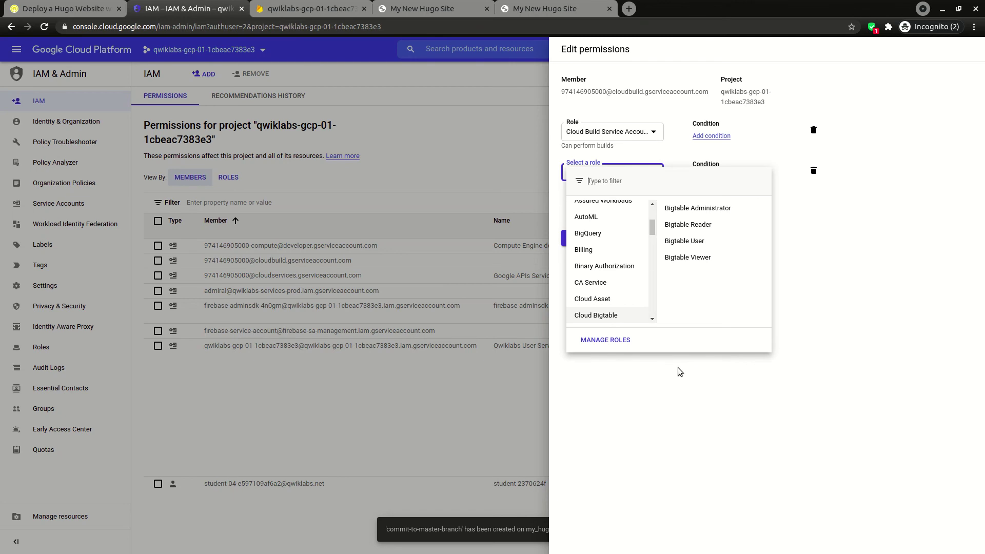
{"action": "type", "text": "firebase prod"}
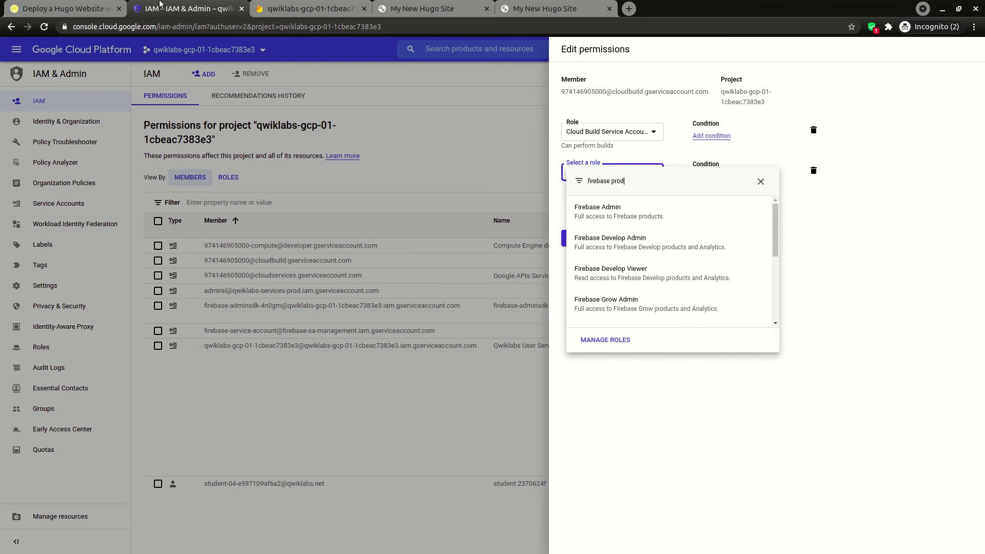
{"action": "left_click", "coordinate": [103, 9]}
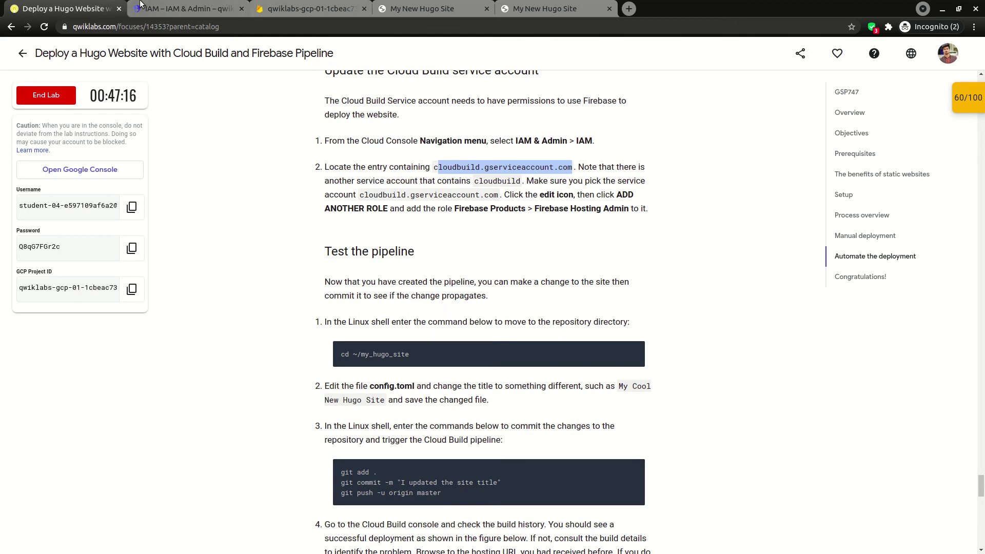
{"action": "left_click", "coordinate": [140, 9]}
{"action": "type", "text": "ucts"}
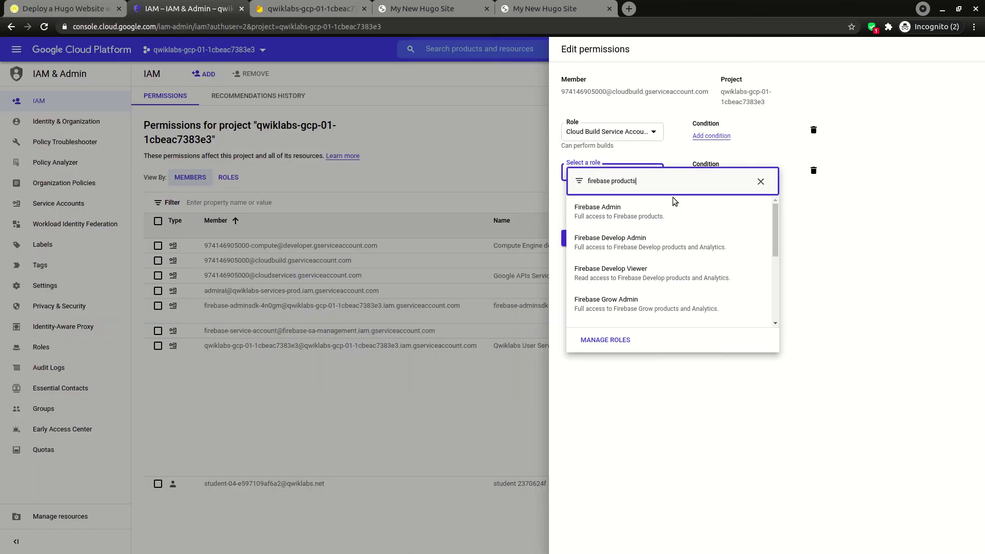
{"action": "left_click", "coordinate": [761, 181]}
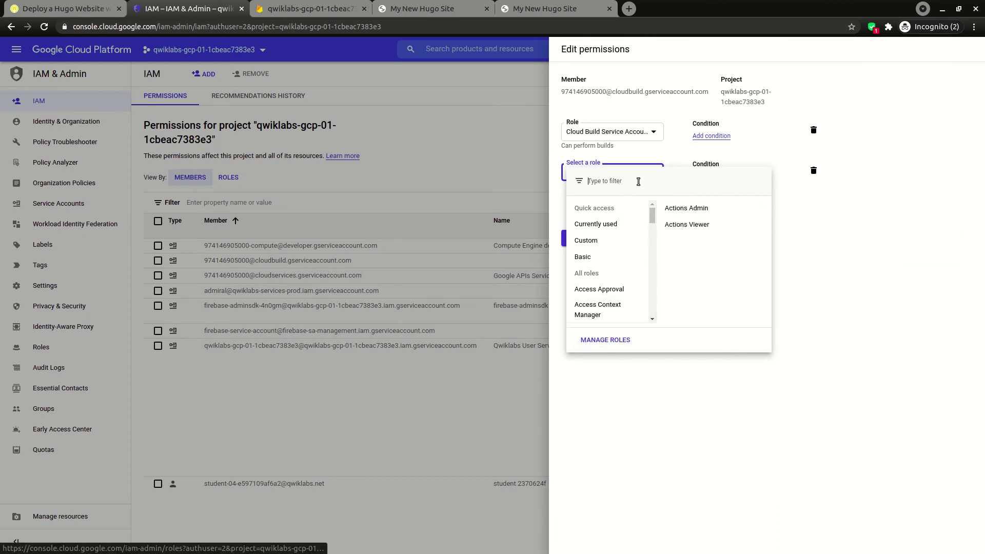
Try to find the role by filtering with "firebase" and browsing the matches, and clear the filter.
{"action": "scroll", "coordinate": [648, 231], "scroll_direction": "down", "scroll_amount": 5}
{"action": "type", "text": "firebase"}
{"action": "scroll", "coordinate": [654, 246], "scroll_direction": "down", "scroll_amount": 6}
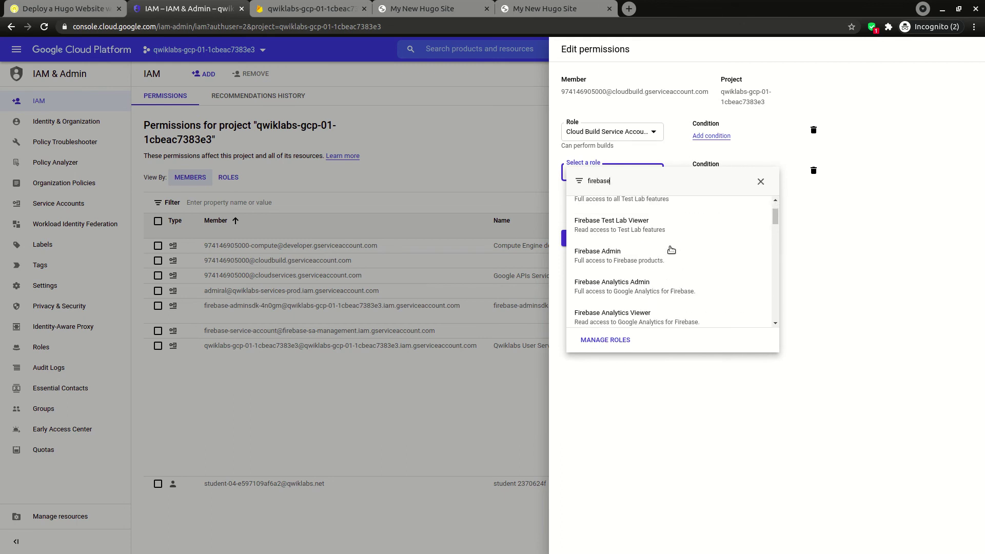
{"action": "scroll", "coordinate": [648, 259], "scroll_direction": "down", "scroll_amount": 10}
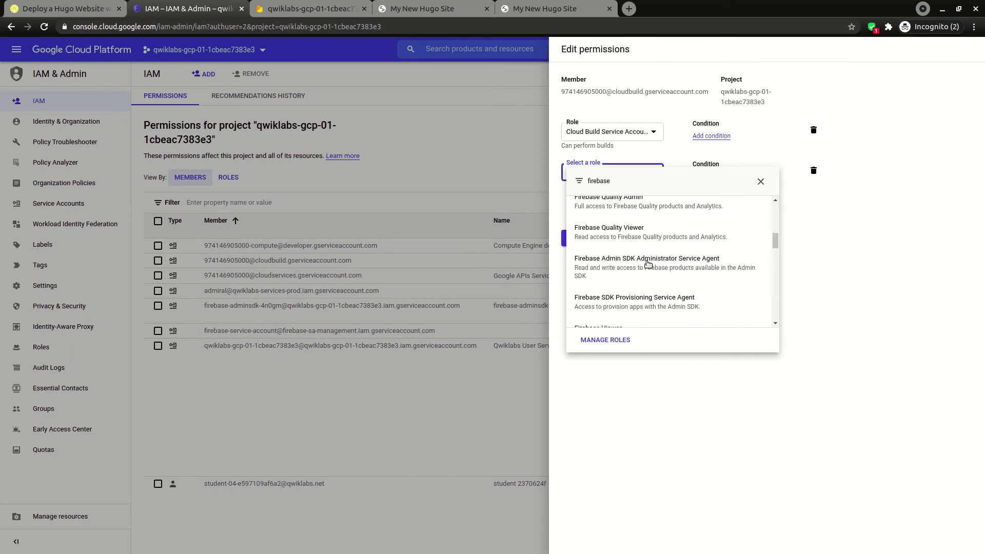
{"action": "scroll", "coordinate": [649, 264], "scroll_direction": "down", "scroll_amount": 4}
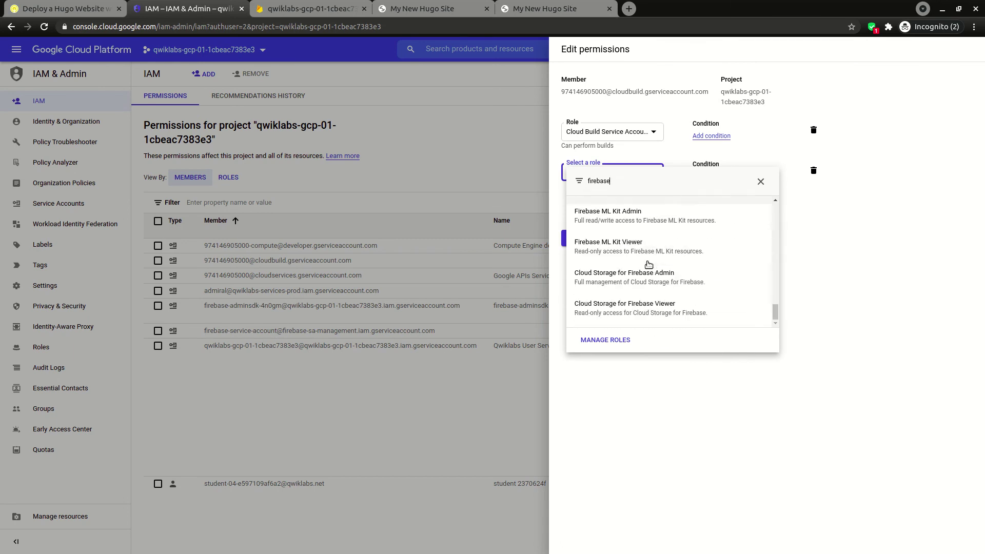
{"action": "double_click", "coordinate": [624, 181]}
{"action": "key", "text": "BackSpace"}
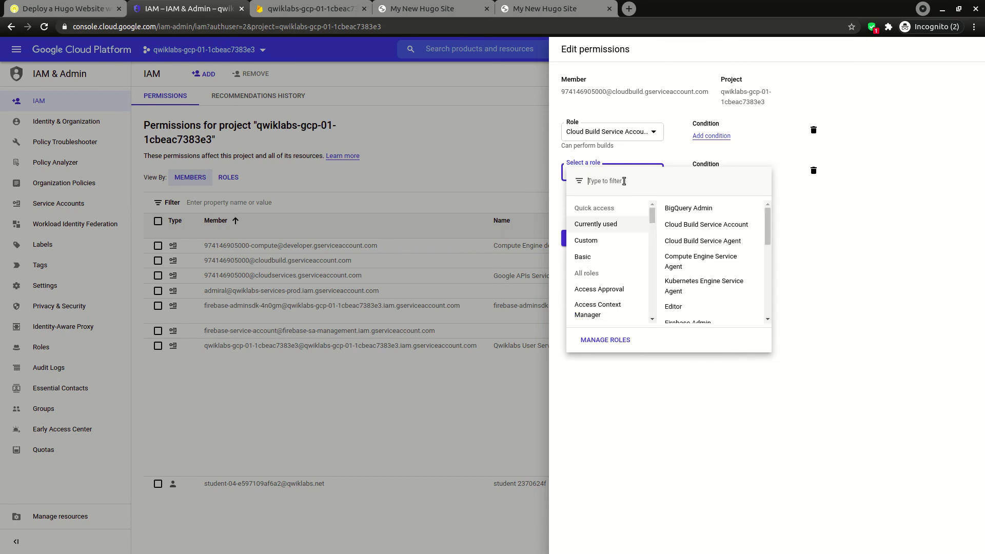
Browse the available roles for the Cloud Build service account's new role entry and bring up the Firebase Products category.
{"action": "scroll", "coordinate": [590, 270], "scroll_direction": "down", "scroll_amount": 3}
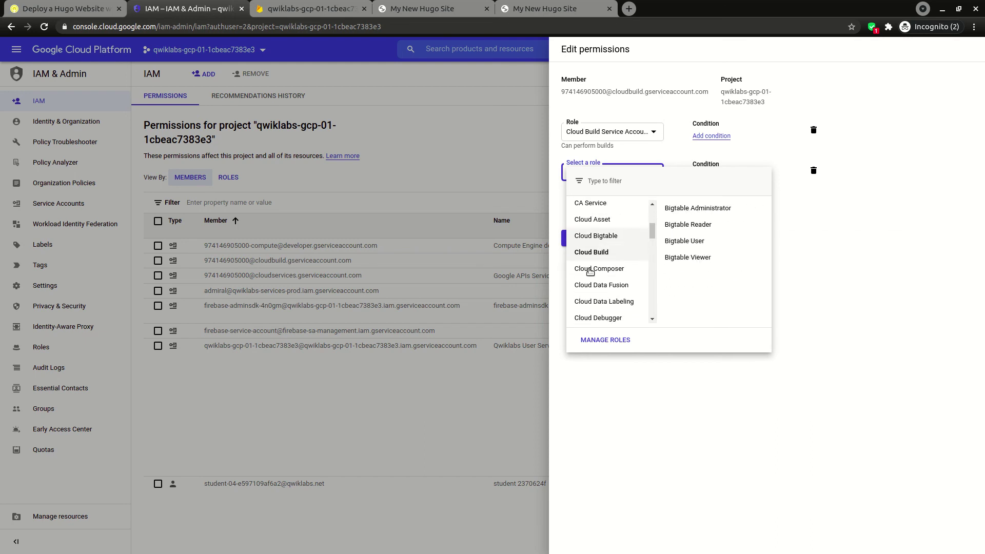
{"action": "scroll", "coordinate": [597, 286], "scroll_direction": "down", "scroll_amount": 5}
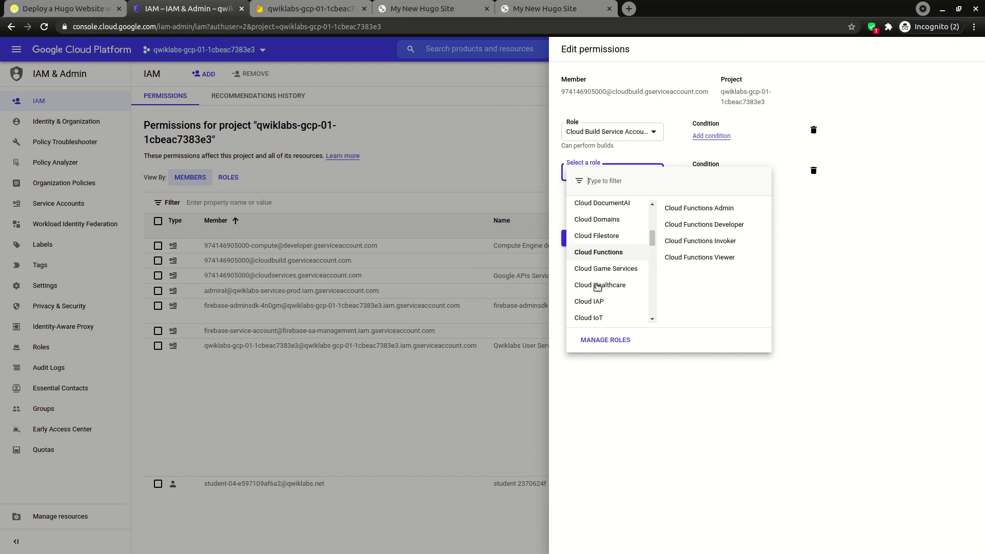
{"action": "scroll", "coordinate": [597, 286], "scroll_direction": "down", "scroll_amount": 10}
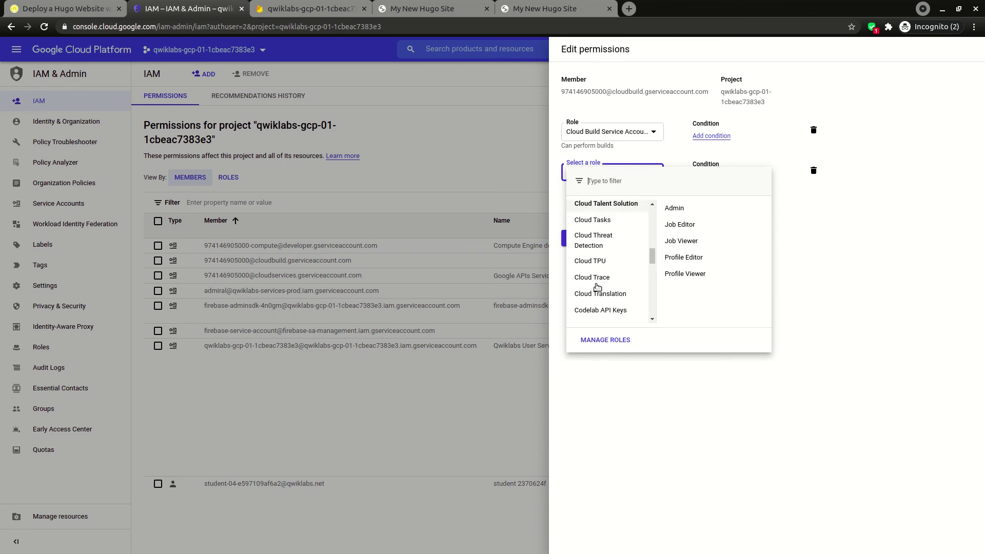
{"action": "scroll", "coordinate": [596, 286], "scroll_direction": "up", "scroll_amount": 5}
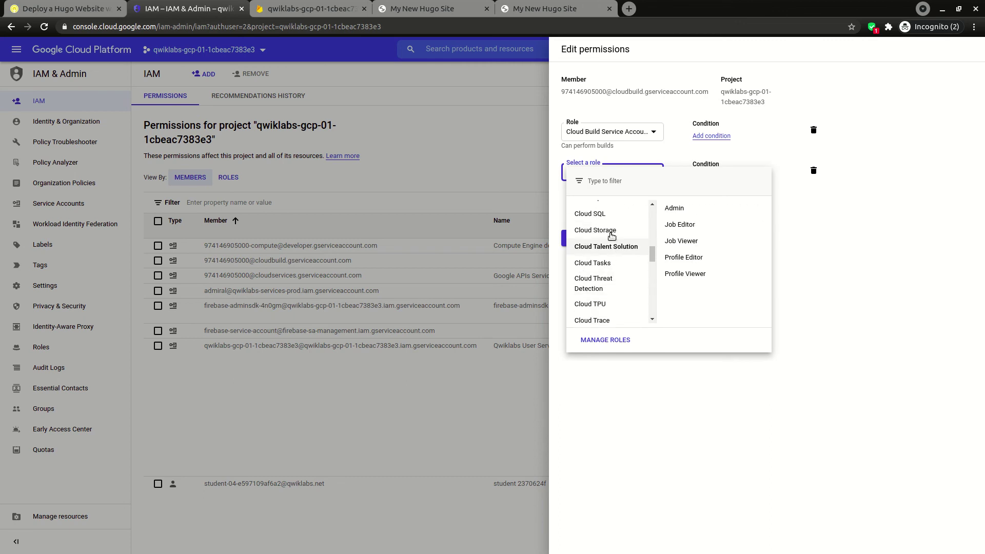
{"action": "scroll", "coordinate": [631, 286], "scroll_direction": "down", "scroll_amount": 7}
{"action": "scroll", "coordinate": [633, 267], "scroll_direction": "down", "scroll_amount": 6}
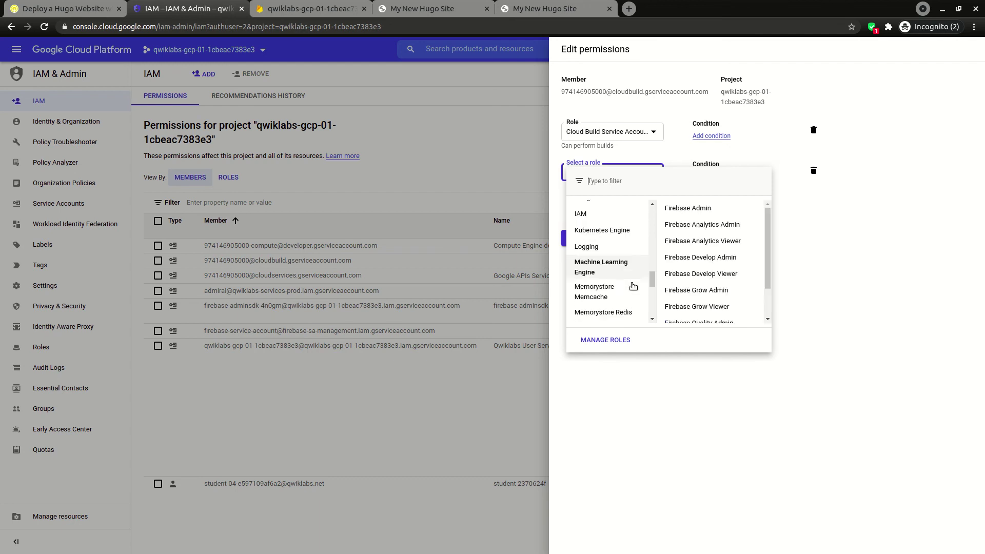
{"action": "scroll", "coordinate": [631, 279], "scroll_direction": "up", "scroll_amount": 2}
{"action": "scroll", "coordinate": [598, 238], "scroll_direction": "up", "scroll_amount": 2}
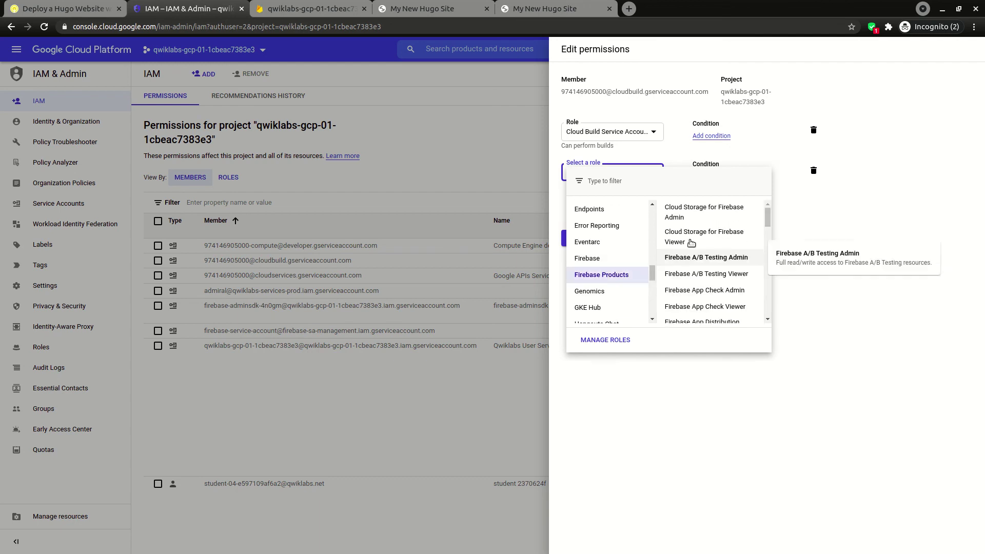
Check the required role in the lab instructions and assign Firebase Hosting Admin from Firebase Products as the second role.
{"action": "left_click", "coordinate": [56, 6]}
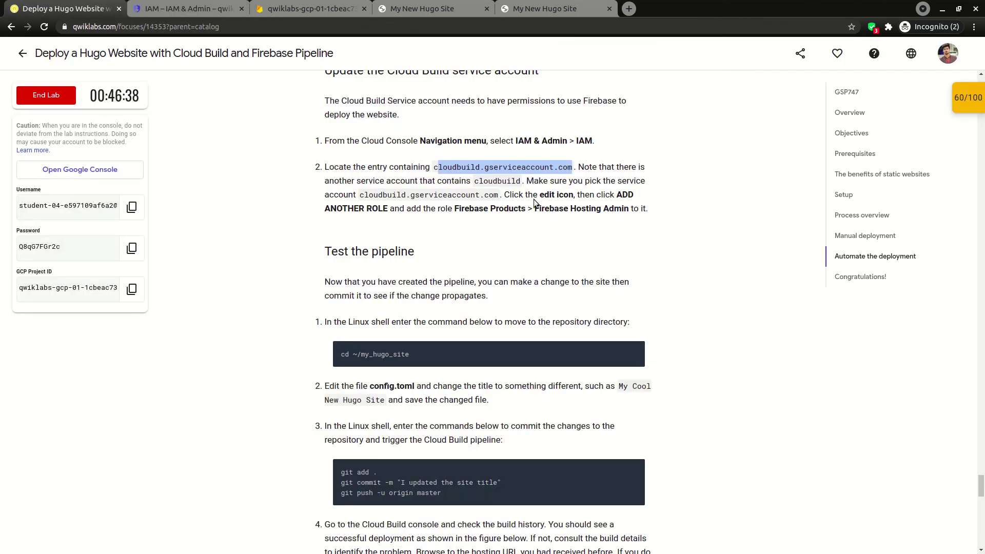
{"action": "left_click", "coordinate": [181, 6]}
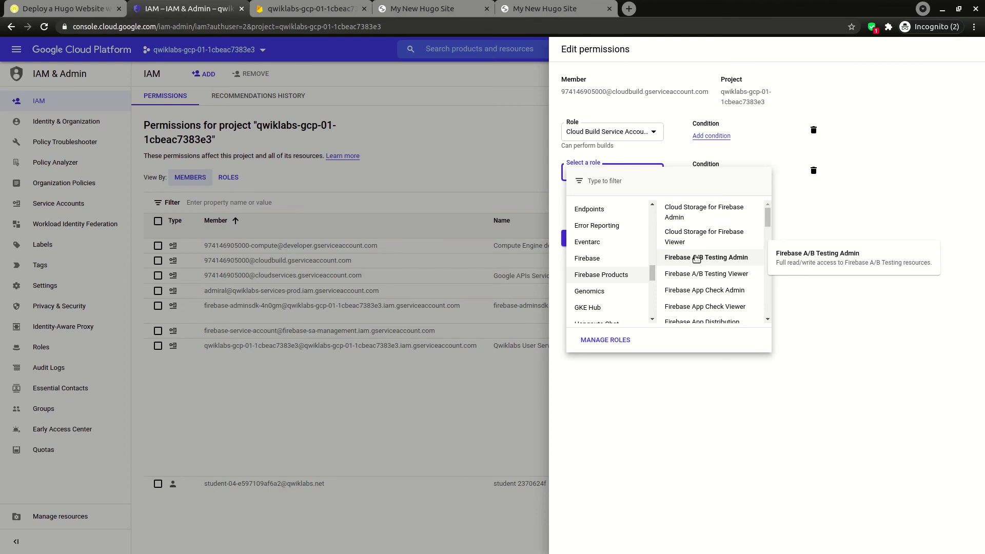
{"action": "scroll", "coordinate": [716, 308], "scroll_direction": "down", "scroll_amount": 5}
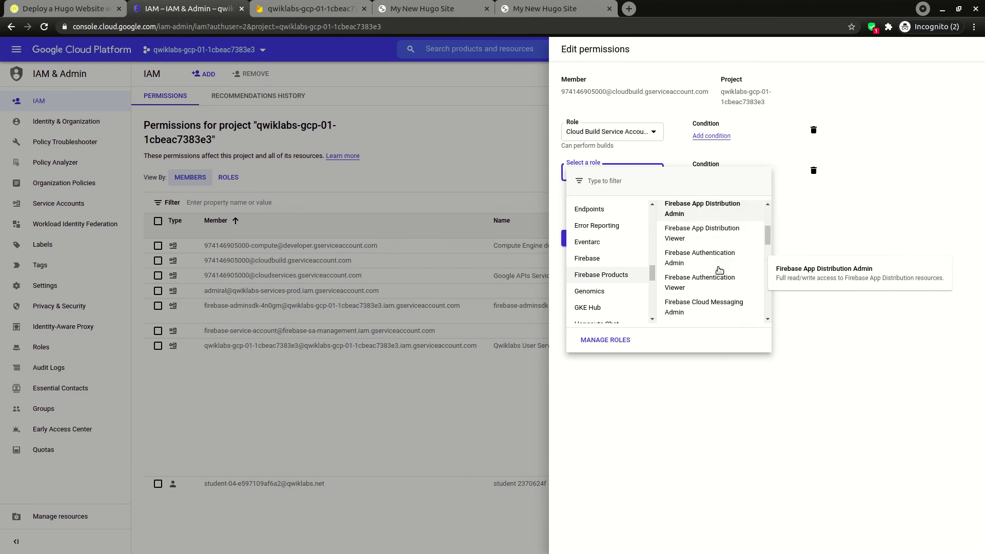
{"action": "scroll", "coordinate": [718, 293], "scroll_direction": "down", "scroll_amount": 3}
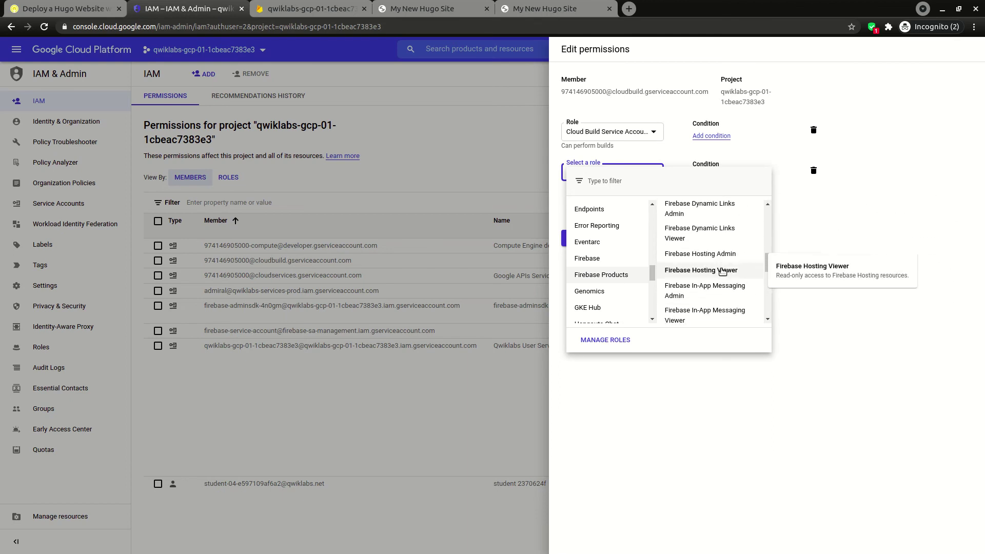
{"action": "left_click", "coordinate": [721, 254]}
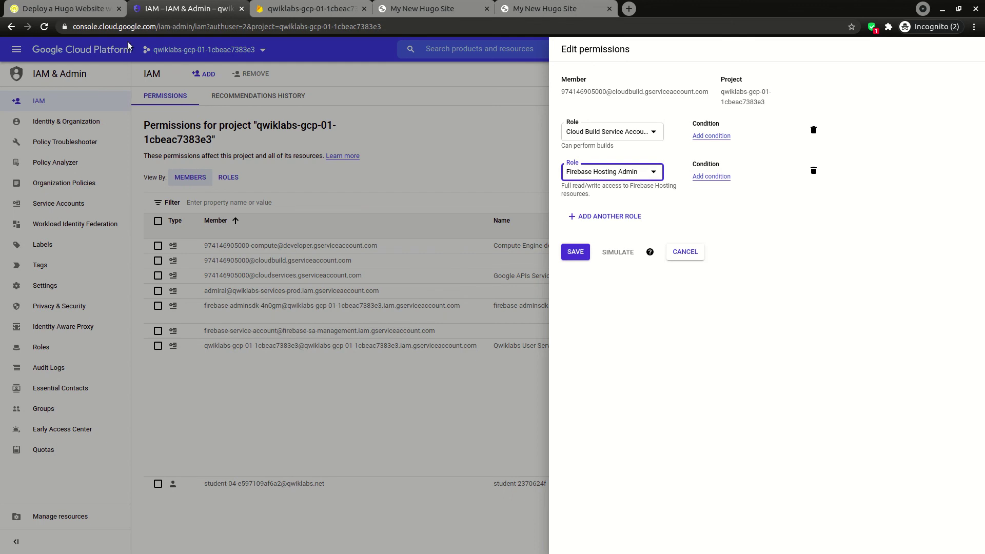
Recheck the lab's service account instructions and save the Cloud Build service account's edited permissions.
{"action": "left_click", "coordinate": [82, 9]}
{"action": "scroll", "coordinate": [503, 196], "scroll_direction": "down", "scroll_amount": 1}
{"action": "scroll", "coordinate": [388, 219], "scroll_direction": "down", "scroll_amount": 2}
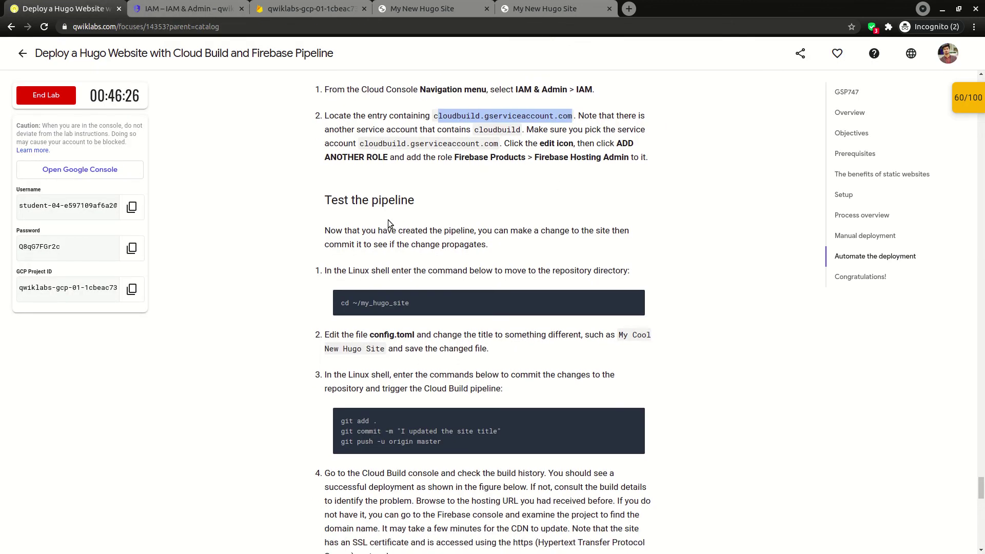
{"action": "left_click", "coordinate": [396, 171]}
{"action": "left_click", "coordinate": [175, 9]}
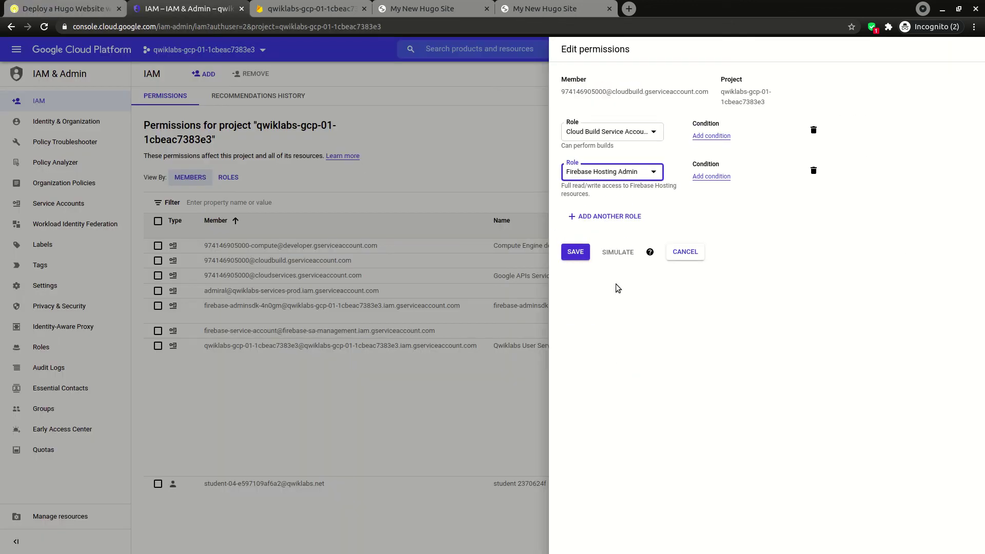
{"action": "left_click", "coordinate": [576, 253]}
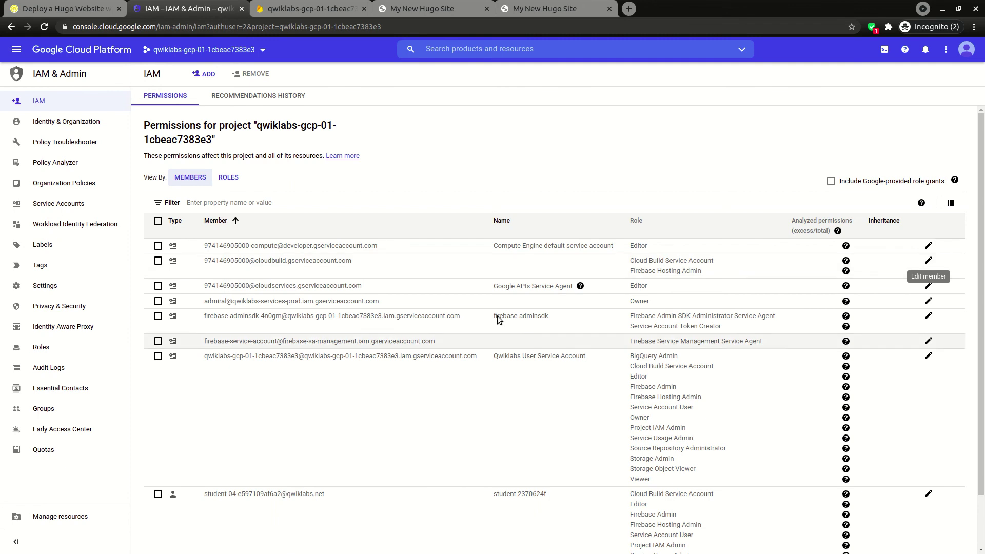
Read the lab's Test the pipeline instructions on opening the repository directory, changing the title in config.toml and committing the change.
{"action": "left_click", "coordinate": [82, 8]}
{"action": "left_click_drag", "start_coordinate": [344, 146], "coordinate": [516, 159]}
{"action": "scroll", "coordinate": [516, 159], "scroll_direction": "down", "scroll_amount": 1}
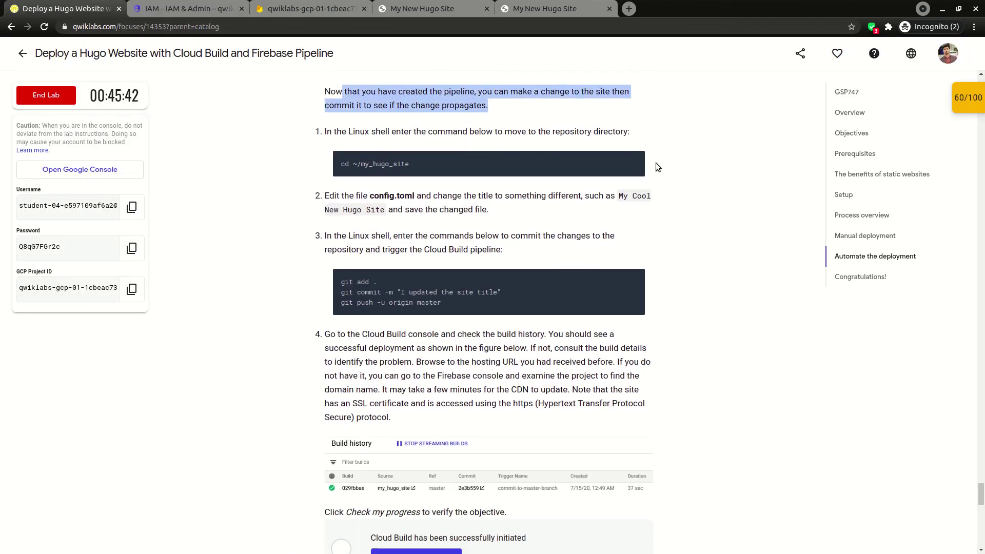
{"action": "left_click_drag", "start_coordinate": [382, 132], "coordinate": [617, 139]}
{"action": "left_click", "coordinate": [634, 160]}
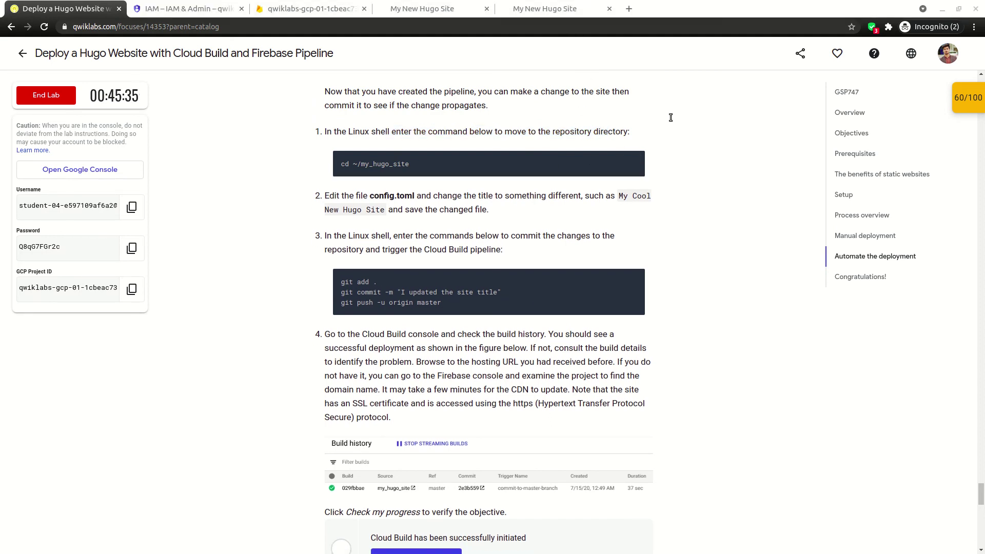
{"action": "left_click_drag", "start_coordinate": [339, 197], "coordinate": [460, 213]}
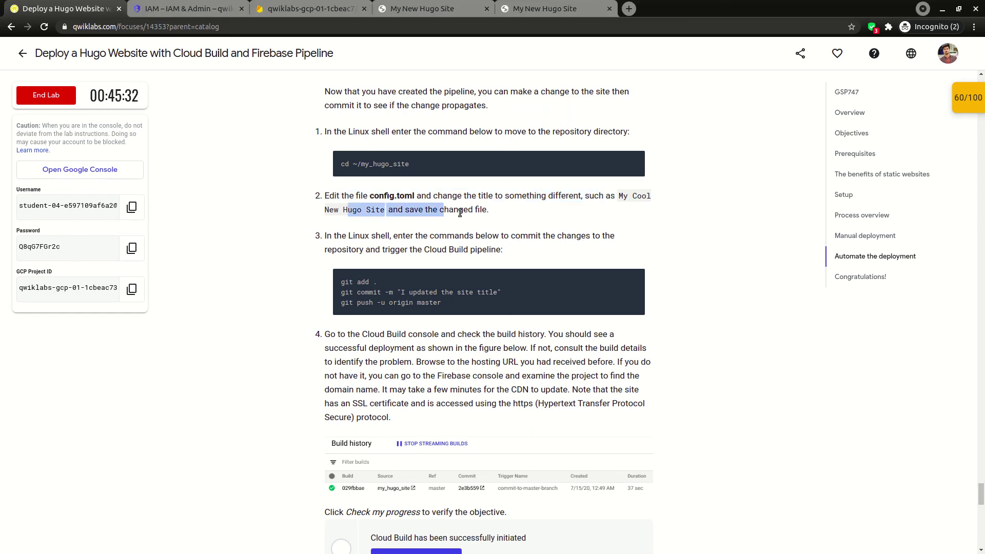
{"action": "left_click_drag", "start_coordinate": [332, 236], "coordinate": [489, 252]}
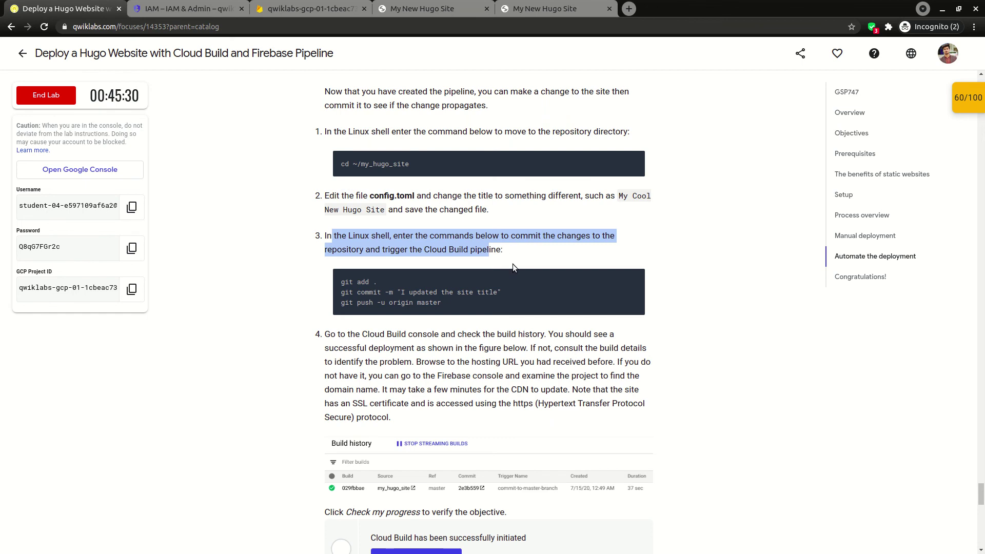
{"action": "scroll", "coordinate": [405, 250], "scroll_direction": "up", "scroll_amount": 1}
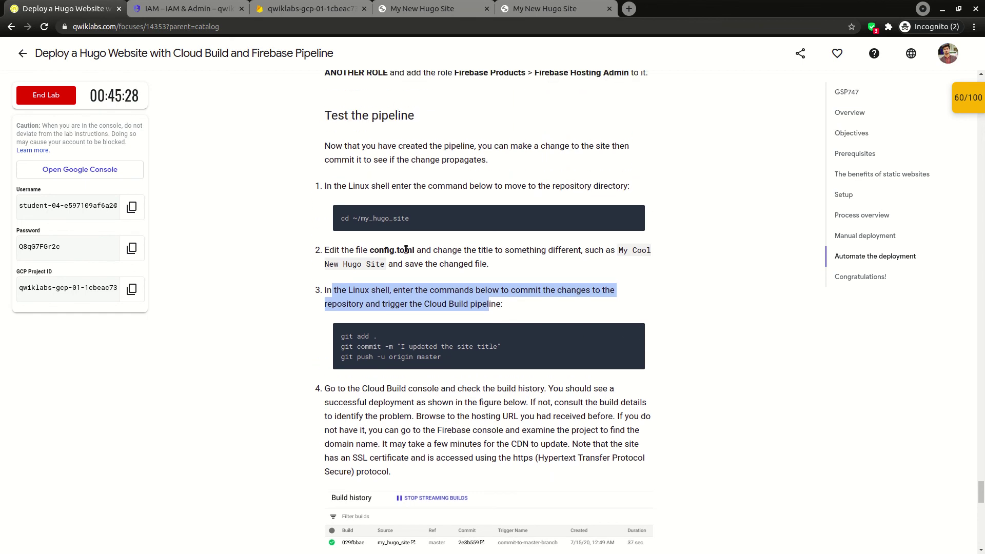
{"action": "double_click", "coordinate": [406, 249]}
{"action": "left_click_drag", "start_coordinate": [442, 251], "coordinate": [581, 252]}
{"action": "scroll", "coordinate": [377, 265], "scroll_direction": "up", "scroll_amount": 1}
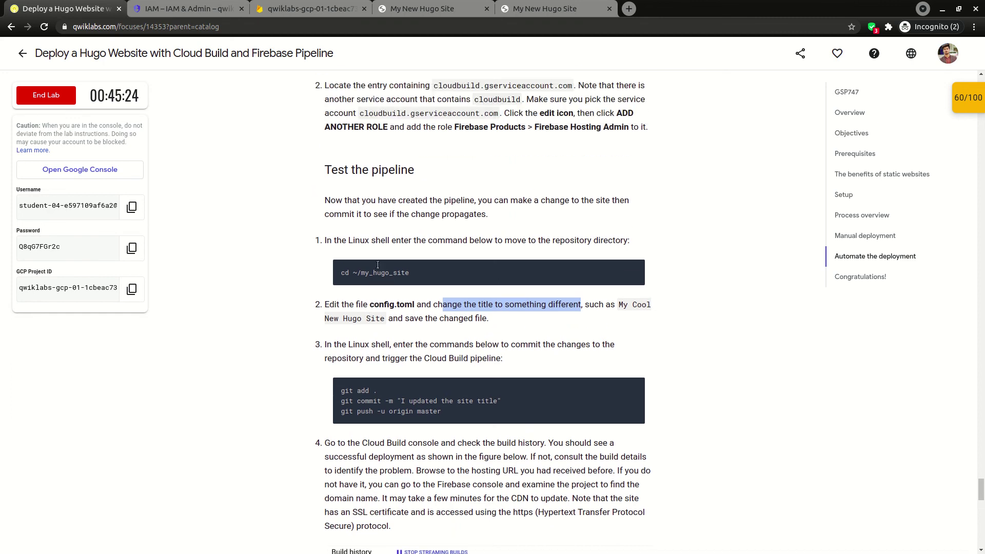
{"action": "scroll", "coordinate": [389, 296], "scroll_direction": "up", "scroll_amount": 3}
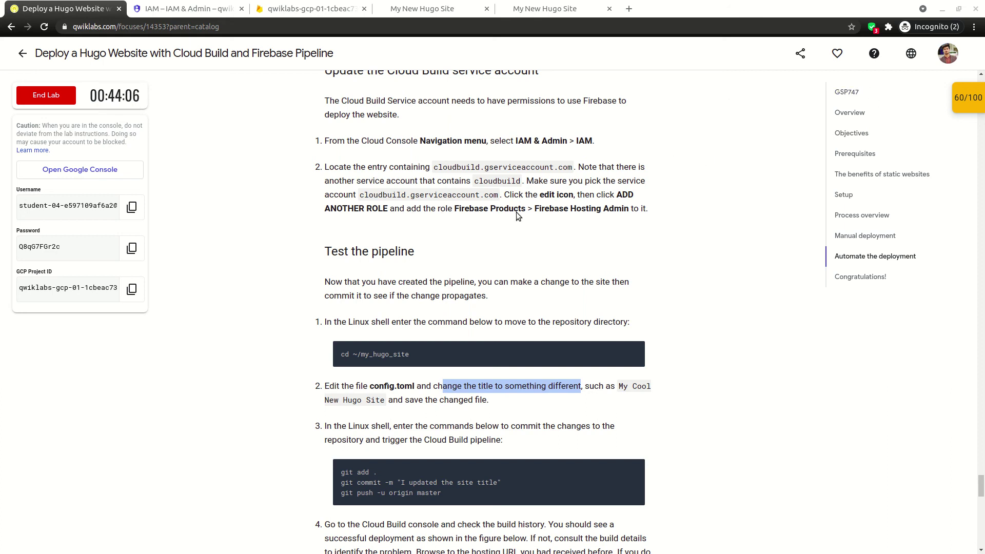
Review the lab's git commit and push commands and the instructions for checking the Cloud Build history and hosting URL.
{"action": "scroll", "coordinate": [384, 258], "scroll_direction": "down", "scroll_amount": 4}
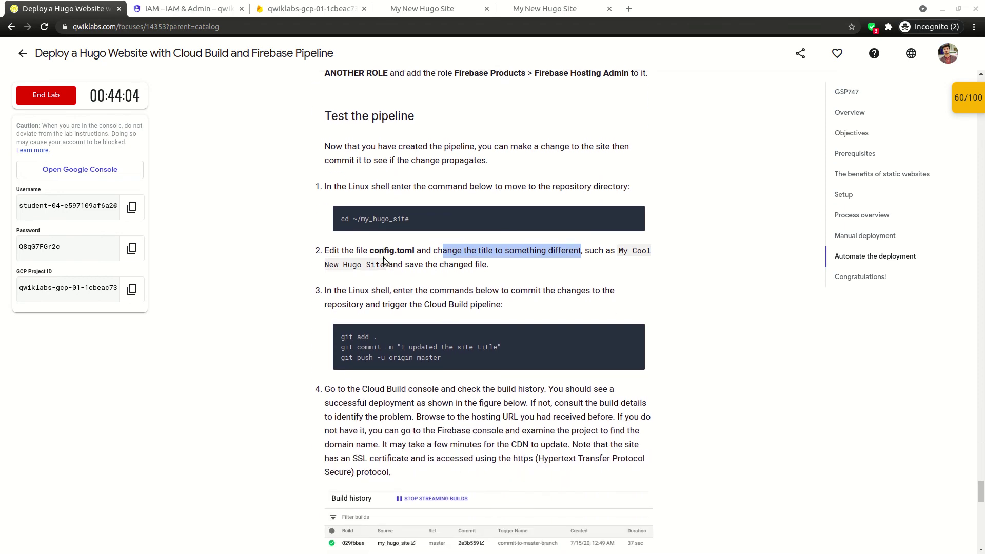
{"action": "left_click_drag", "start_coordinate": [349, 240], "coordinate": [502, 250]}
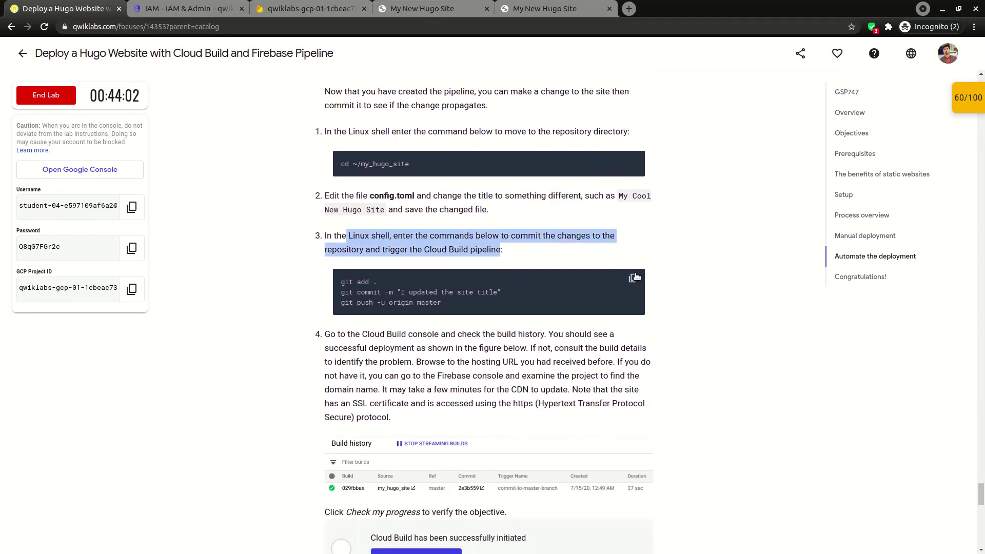
{"action": "left_click", "coordinate": [520, 147]}
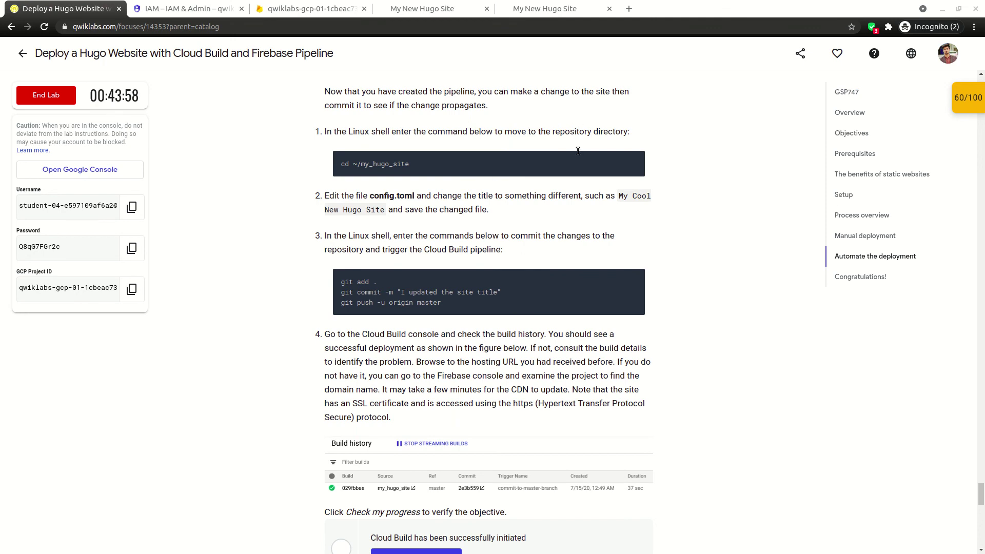
{"action": "scroll", "coordinate": [372, 335], "scroll_direction": "down", "scroll_amount": 3}
{"action": "left_click_drag", "start_coordinate": [330, 252], "coordinate": [615, 253]}
{"action": "left_click", "coordinate": [386, 254]}
{"action": "left_click", "coordinate": [570, 249]}
Switch to the Firebase console, open the project's Hosting dashboard and examine its domains and release history.
{"action": "left_click", "coordinate": [308, 9]}
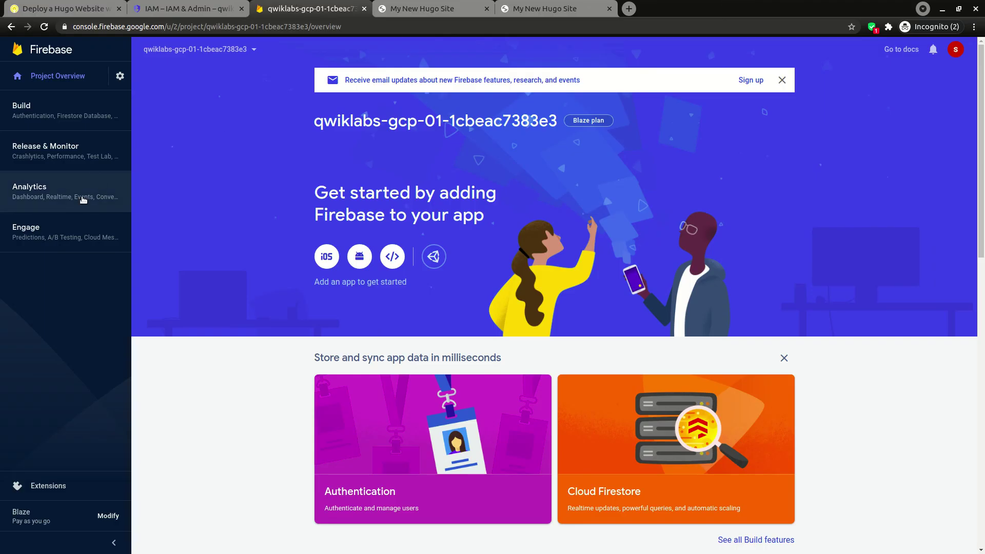
{"action": "left_click", "coordinate": [64, 112]}
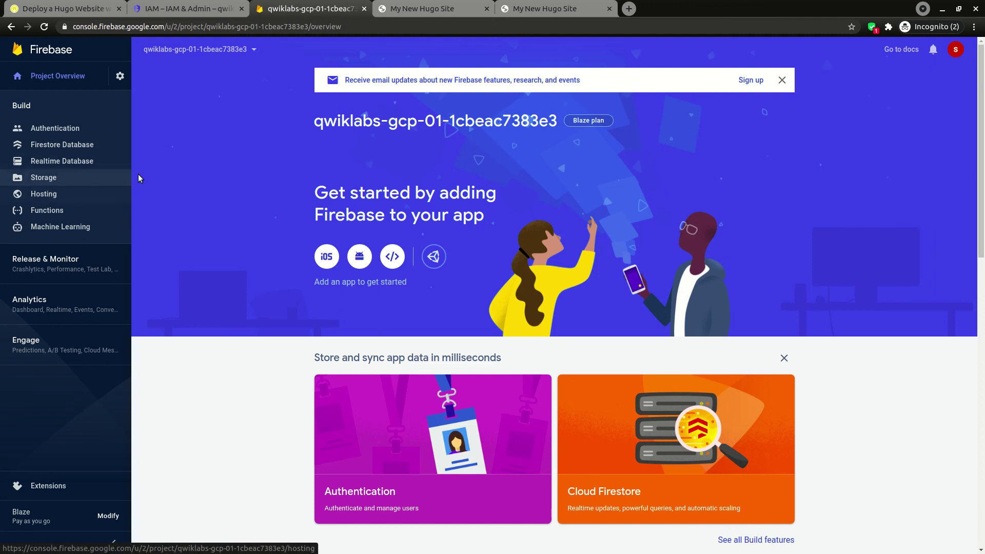
{"action": "left_click", "coordinate": [114, 194]}
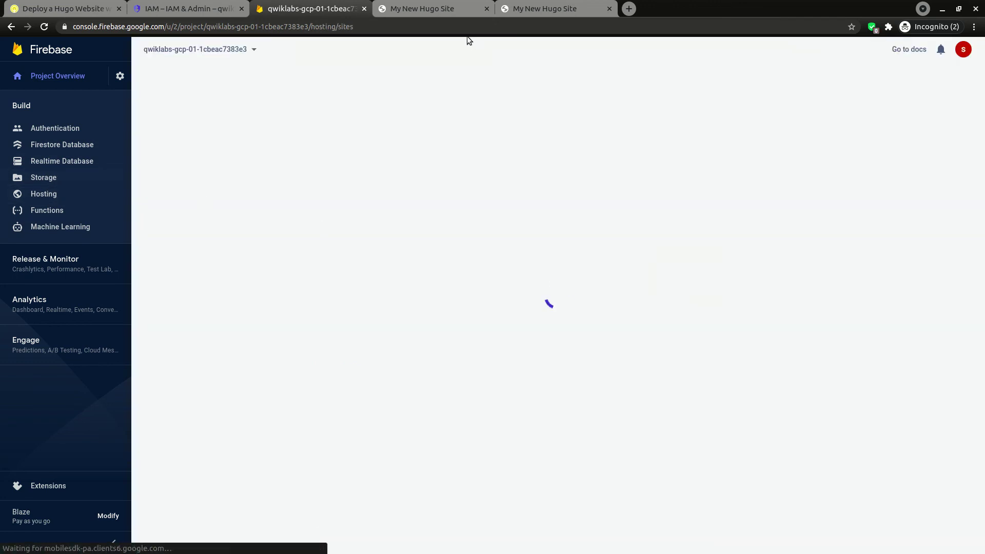
{"action": "scroll", "coordinate": [447, 365], "scroll_direction": "down", "scroll_amount": 2}
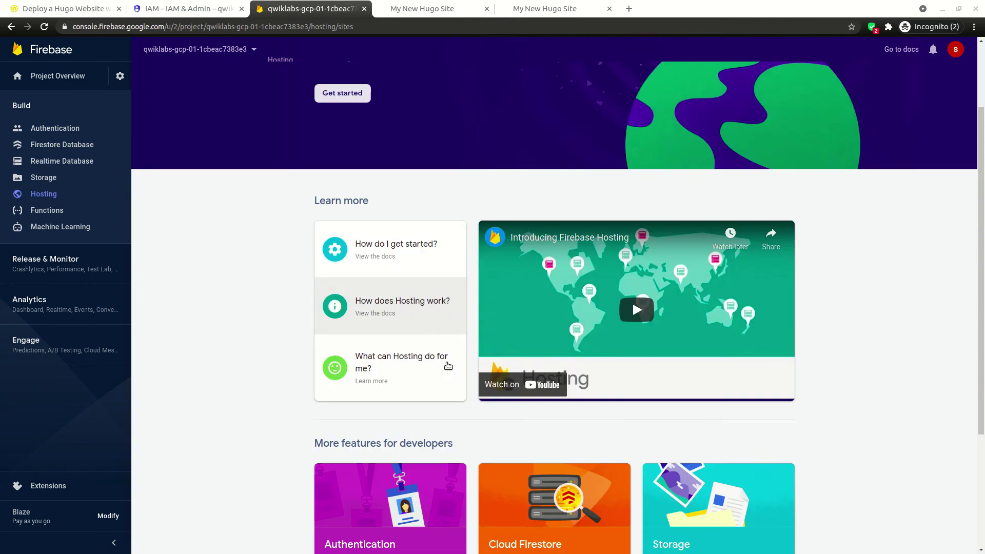
{"action": "scroll", "coordinate": [448, 366], "scroll_direction": "down", "scroll_amount": 3}
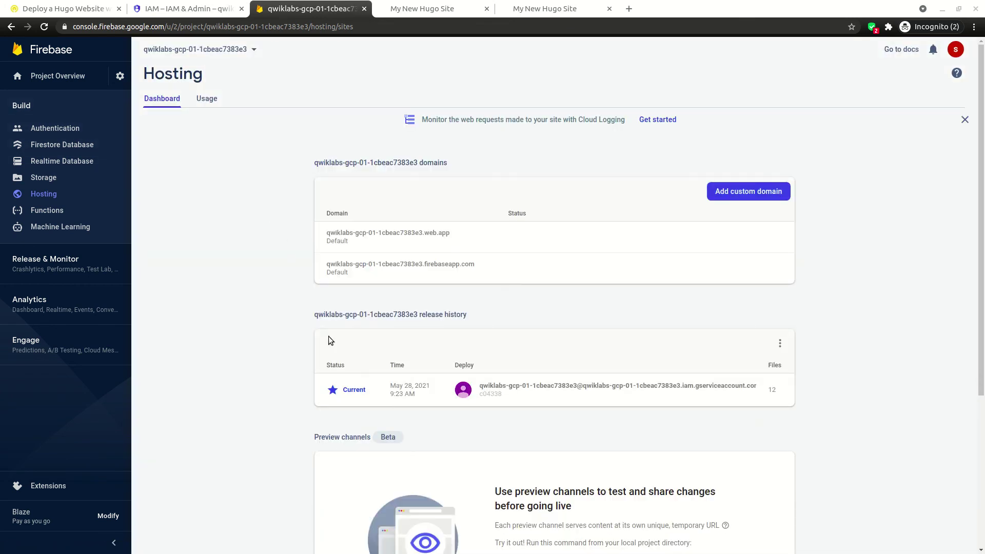
{"action": "scroll", "coordinate": [476, 364], "scroll_direction": "down", "scroll_amount": 2}
{"action": "scroll", "coordinate": [476, 364], "scroll_direction": "up", "scroll_amount": 2}
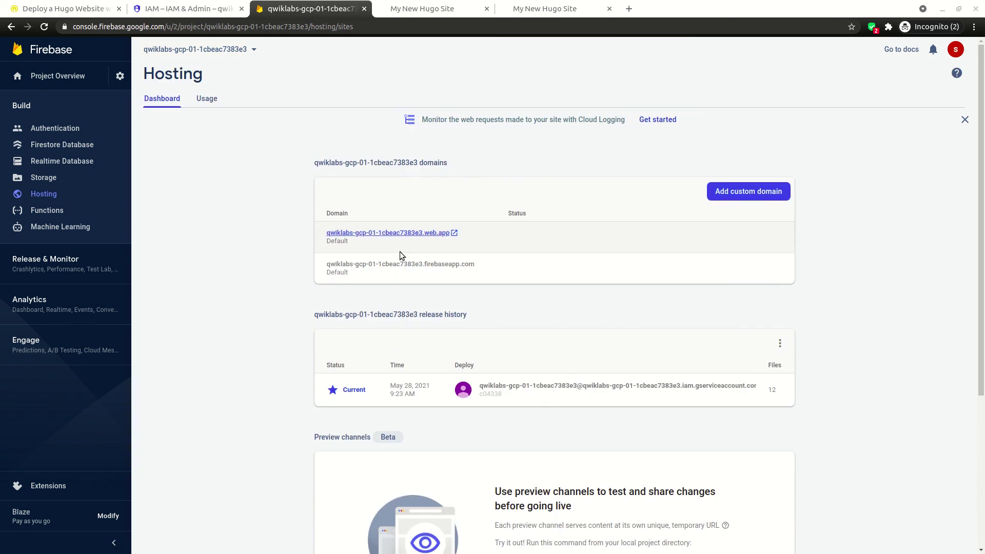
{"action": "scroll", "coordinate": [408, 308], "scroll_direction": "down", "scroll_amount": 4}
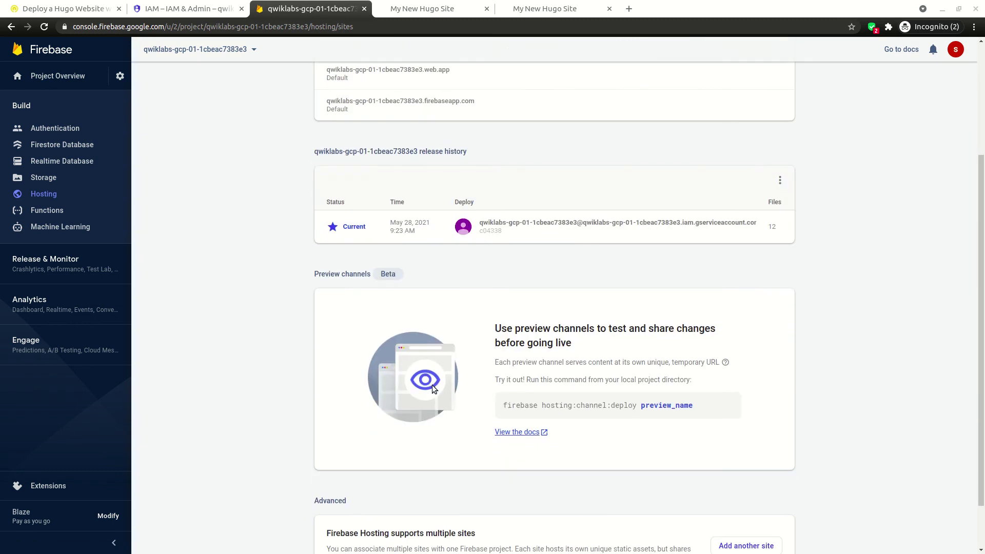
{"action": "scroll", "coordinate": [572, 241], "scroll_direction": "up", "scroll_amount": 1}
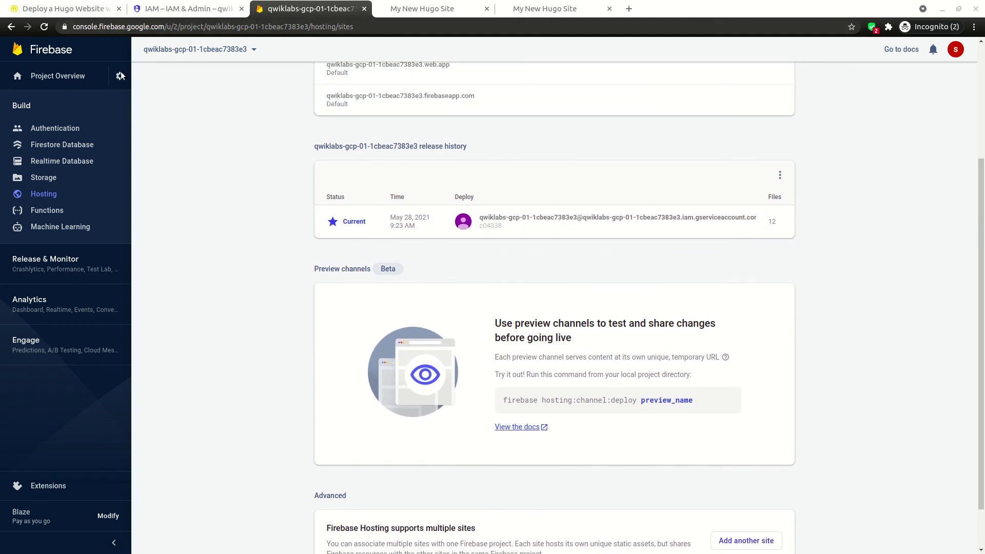
Reread the lab's instruction on checking the build history in the Cloud Build console.
{"action": "left_click", "coordinate": [67, 9]}
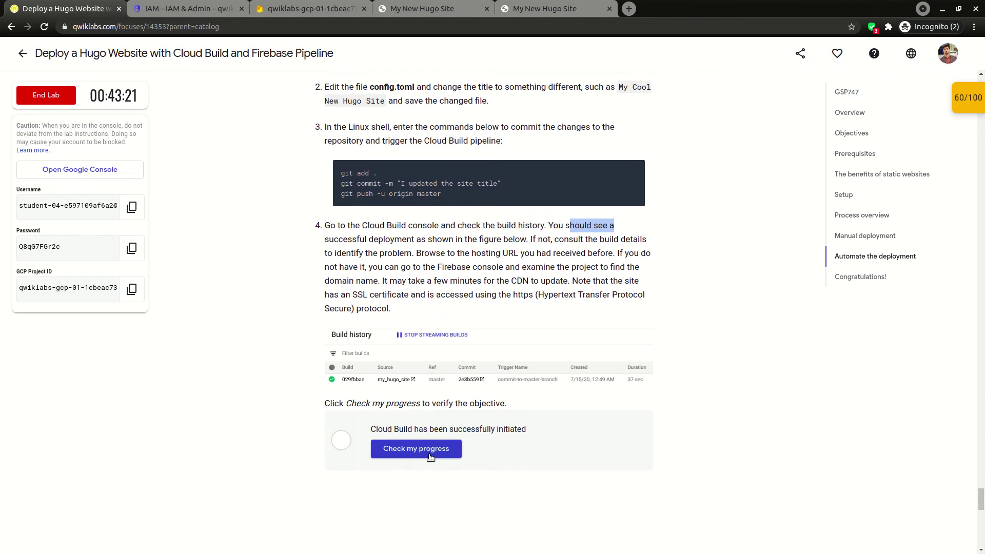
{"action": "left_click", "coordinate": [300, 9]}
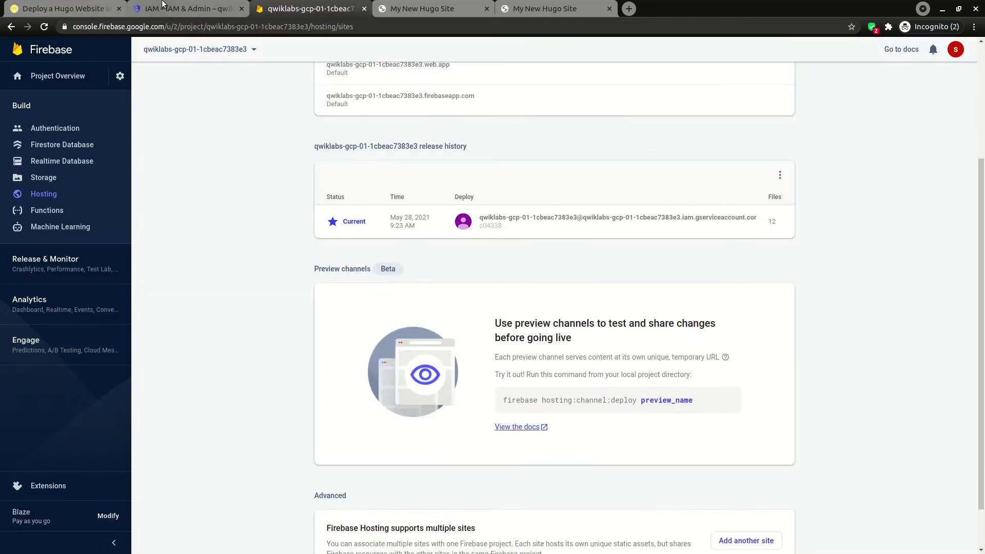
{"action": "left_click", "coordinate": [167, 8]}
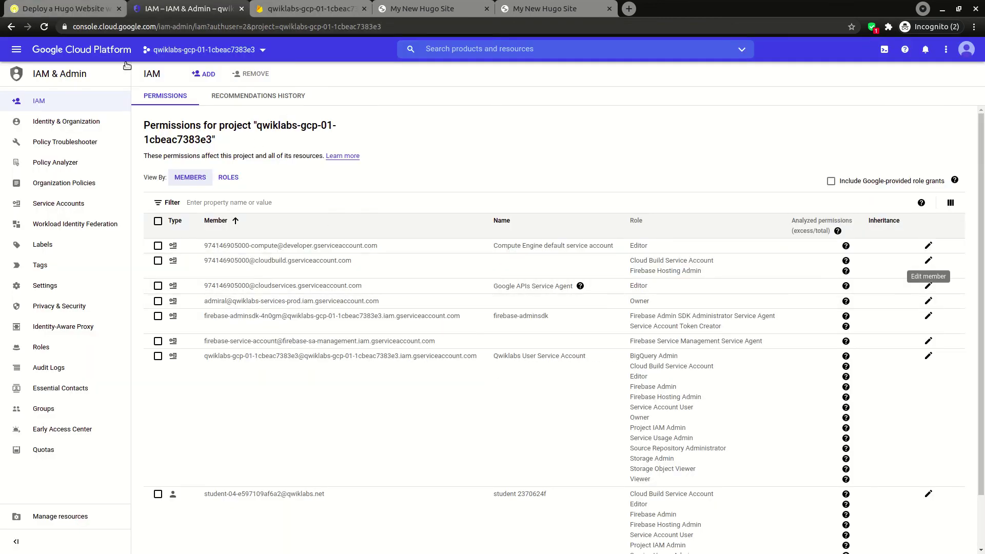
{"action": "left_click", "coordinate": [37, 7]}
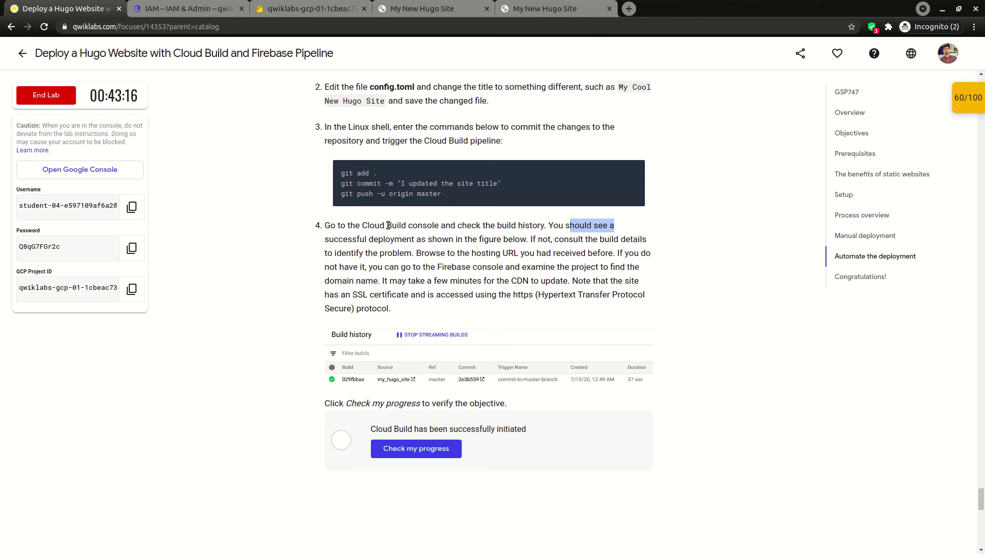
{"action": "left_click_drag", "start_coordinate": [388, 226], "coordinate": [456, 225]}
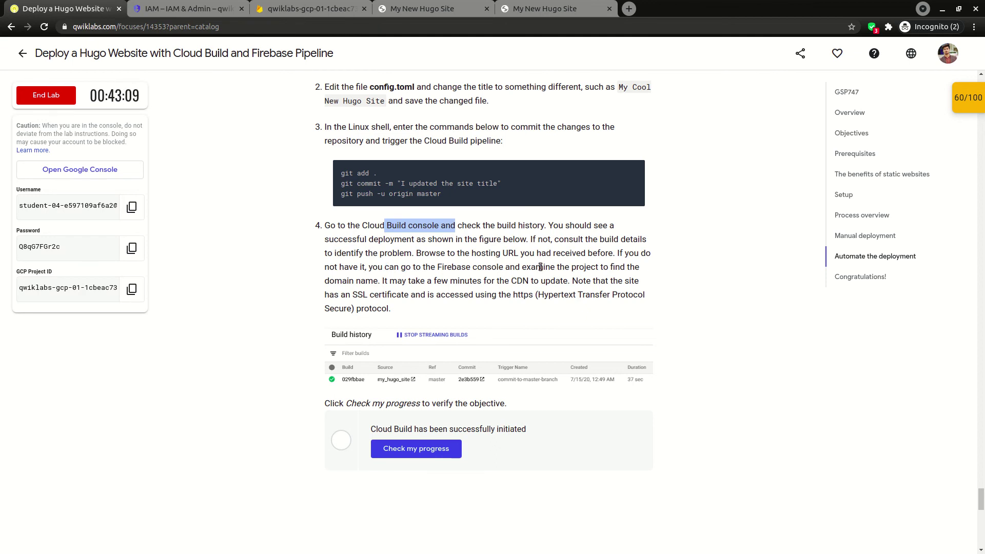
Switch to the Google Cloud console and open Cloud Build's build history to check the pipeline's build.
{"action": "left_click", "coordinate": [179, 4]}
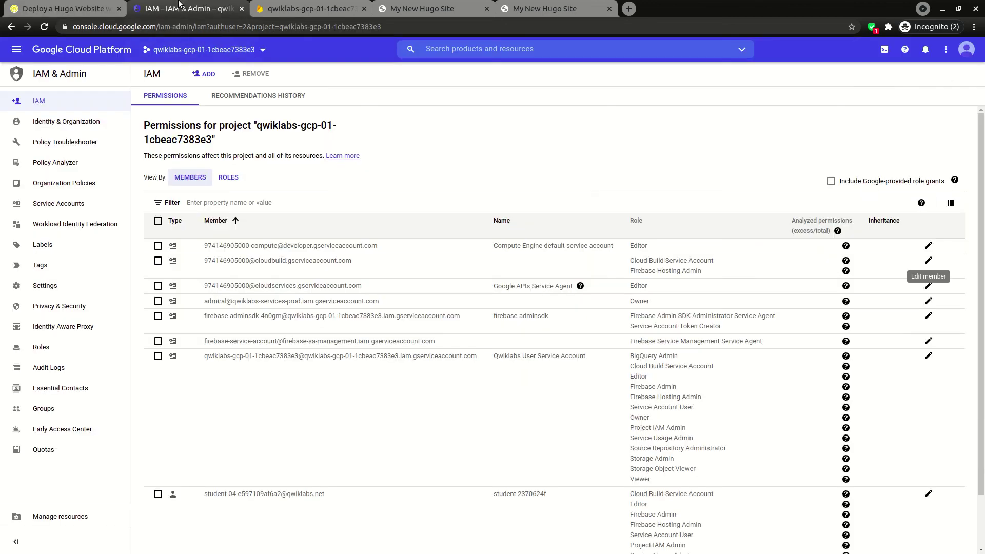
{"action": "key", "text": "ctrl+Tab"}
{"action": "left_click", "coordinate": [16, 50]}
{"action": "scroll", "coordinate": [84, 356], "scroll_direction": "down", "scroll_amount": 2}
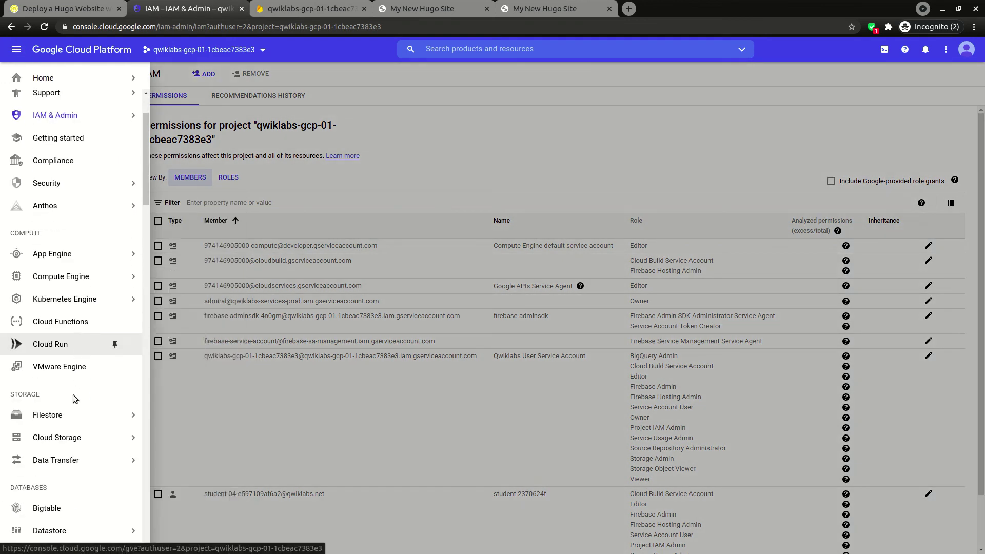
{"action": "scroll", "coordinate": [71, 464], "scroll_direction": "down", "scroll_amount": 5}
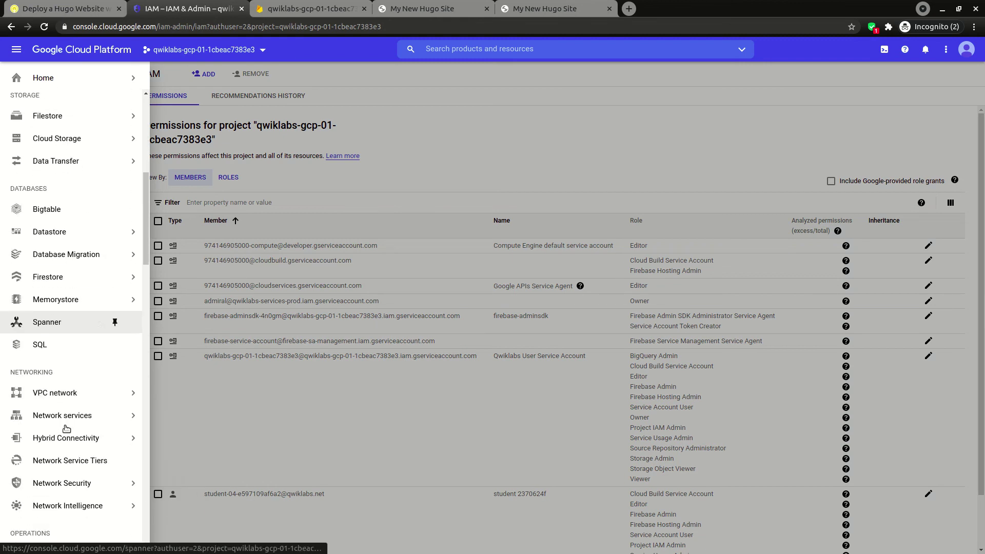
{"action": "mouse_move", "coordinate": [78, 278]}
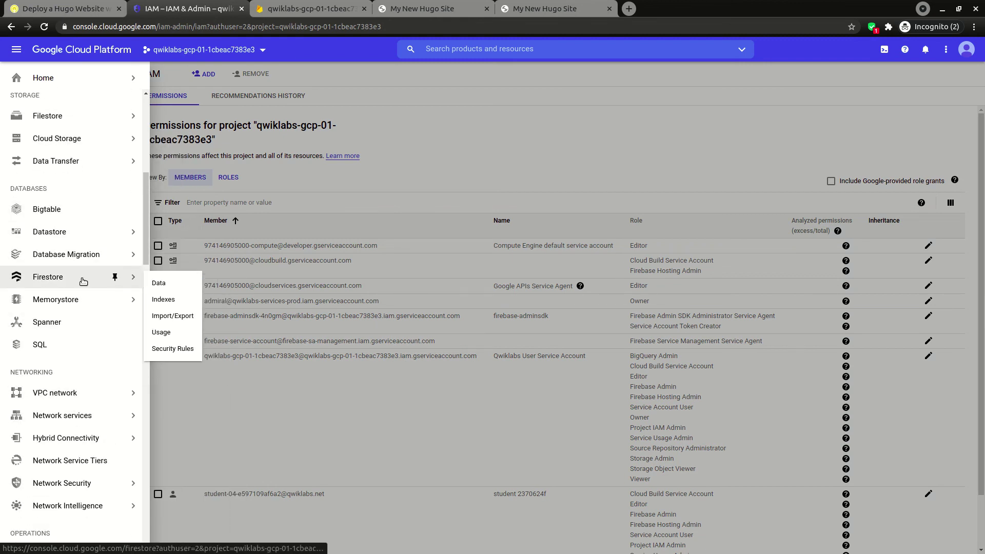
{"action": "mouse_move", "coordinate": [59, 127]}
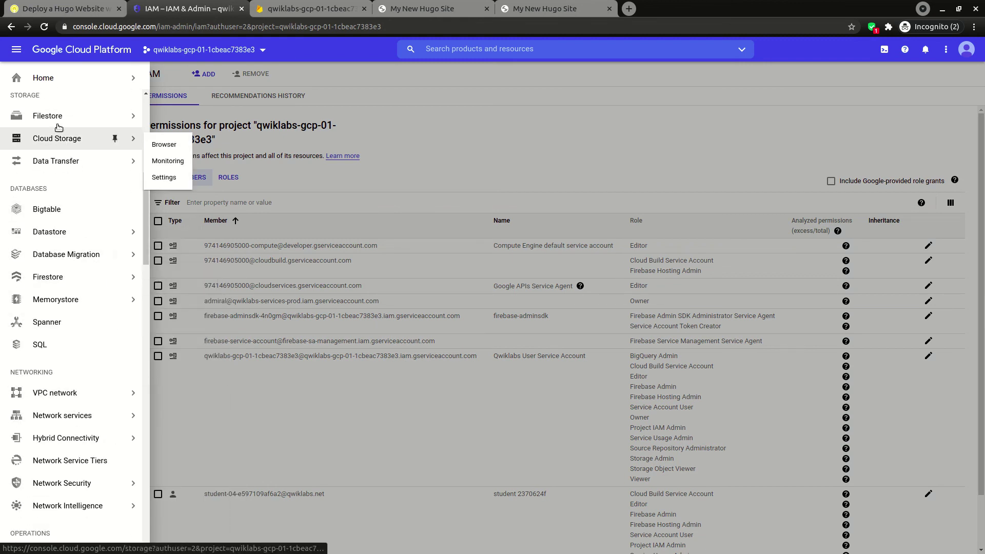
{"action": "scroll", "coordinate": [59, 127], "scroll_direction": "up", "scroll_amount": 2}
{"action": "scroll", "coordinate": [72, 211], "scroll_direction": "down", "scroll_amount": 1}
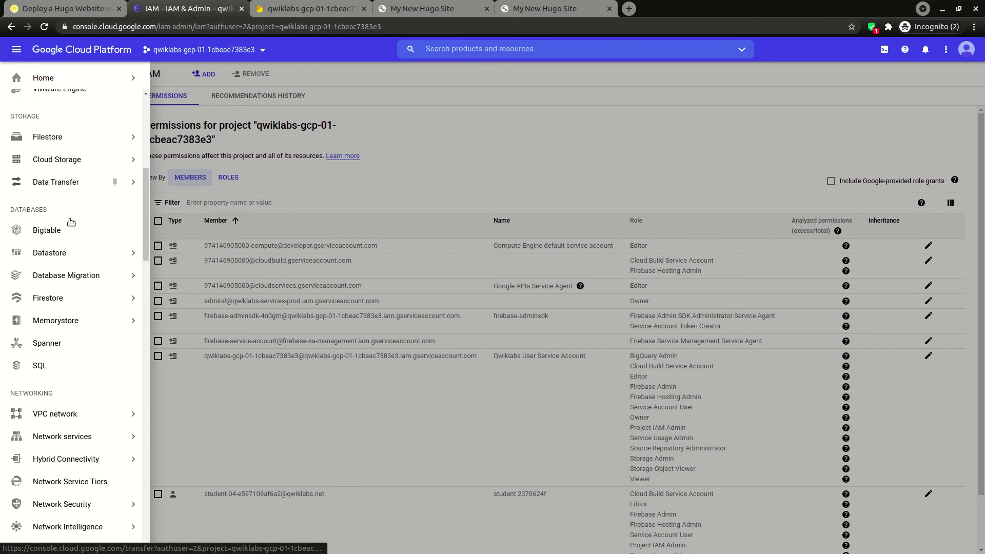
{"action": "scroll", "coordinate": [71, 222], "scroll_direction": "down", "scroll_amount": 3}
{"action": "scroll", "coordinate": [72, 281], "scroll_direction": "down", "scroll_amount": 3}
{"action": "mouse_move", "coordinate": [66, 378]}
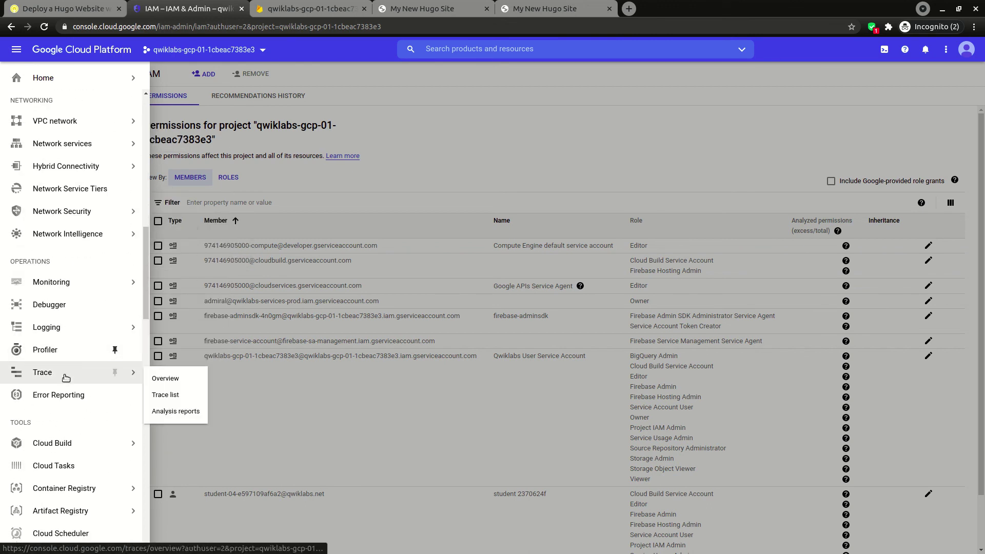
{"action": "mouse_move", "coordinate": [77, 443]}
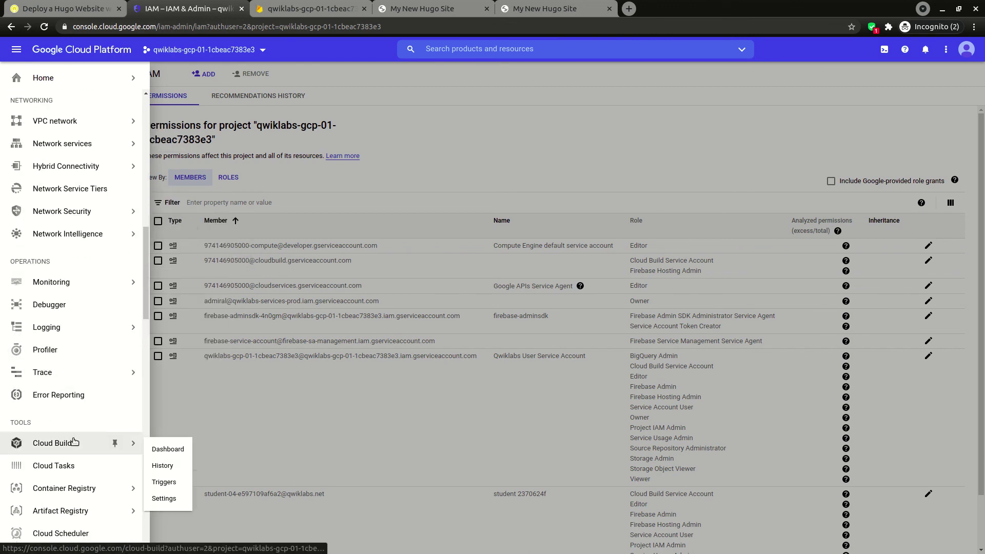
{"action": "left_click", "coordinate": [163, 465]}
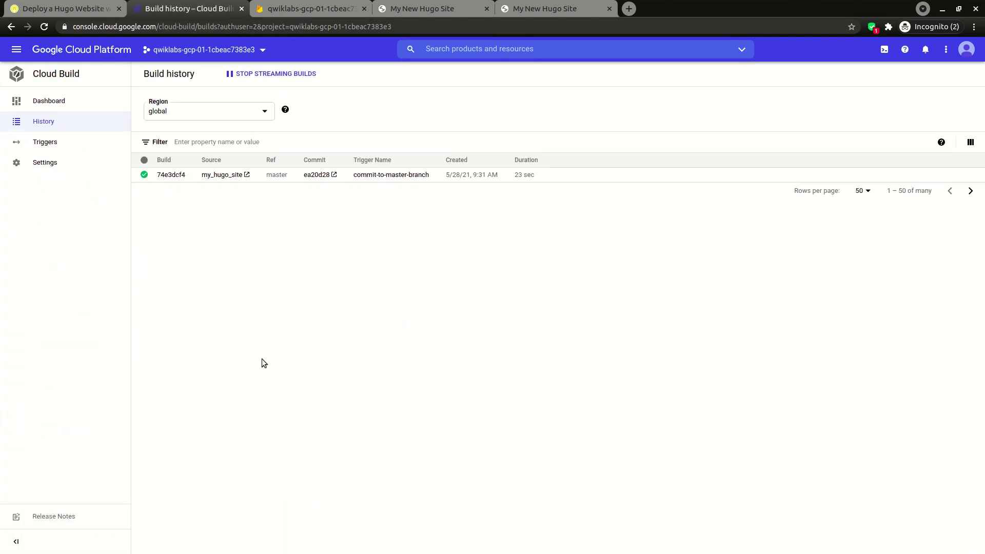
Return to the Qwiklabs lab, check progress on the Cloud Build objective and review the scores of all checkpoints.
{"action": "left_click", "coordinate": [59, 6]}
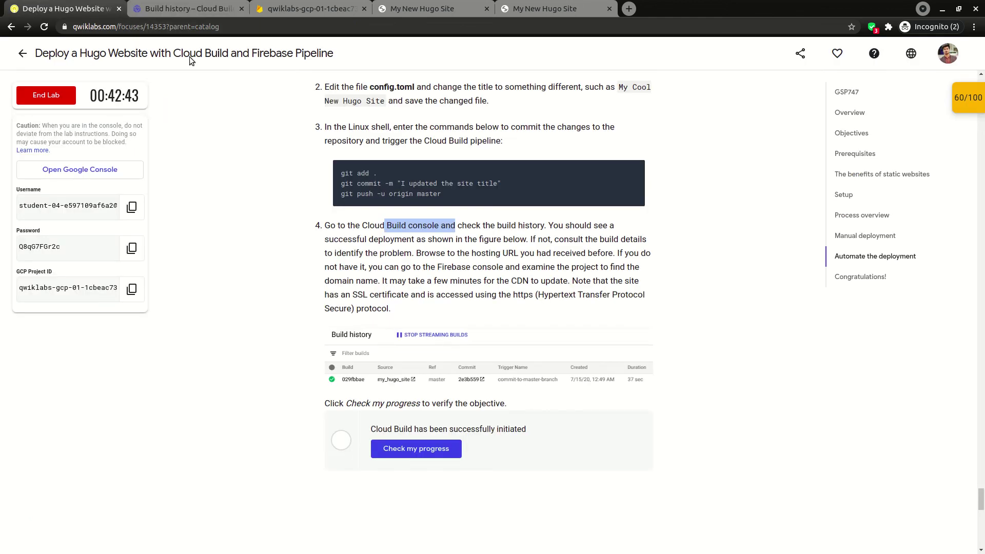
{"action": "scroll", "coordinate": [422, 450], "scroll_direction": "down", "scroll_amount": 5}
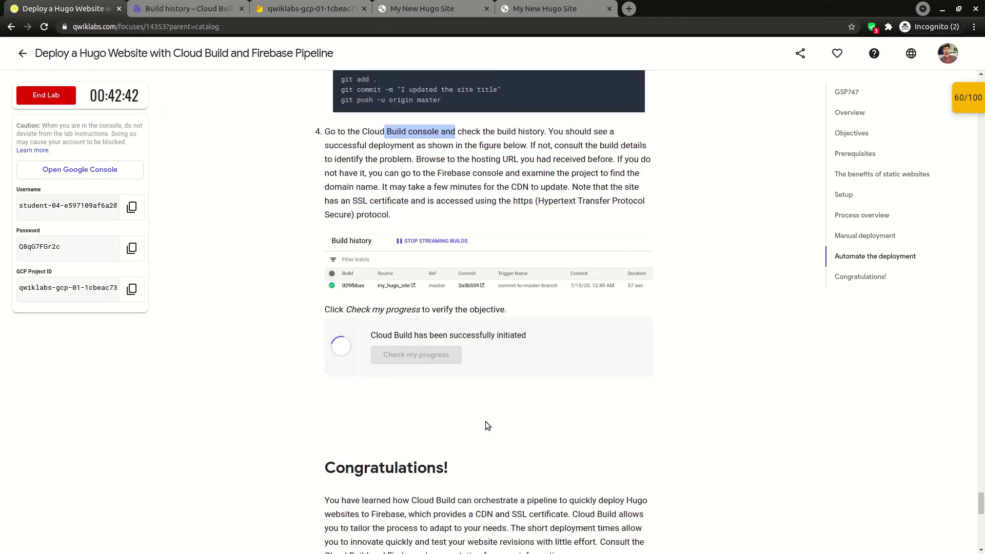
{"action": "left_click_drag", "start_coordinate": [324, 312], "coordinate": [595, 354]}
{"action": "scroll", "coordinate": [521, 353], "scroll_direction": "down", "scroll_amount": 3}
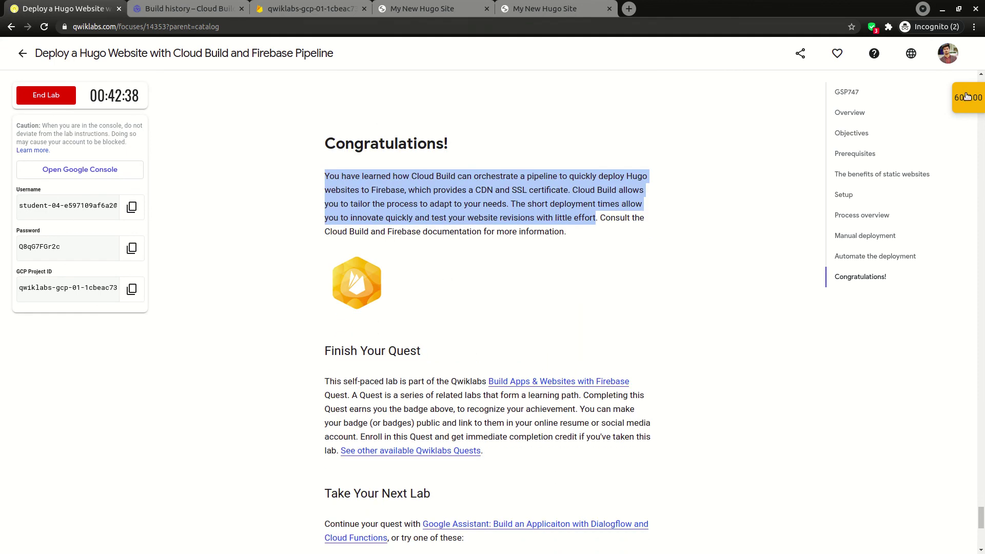
{"action": "left_click", "coordinate": [966, 97]}
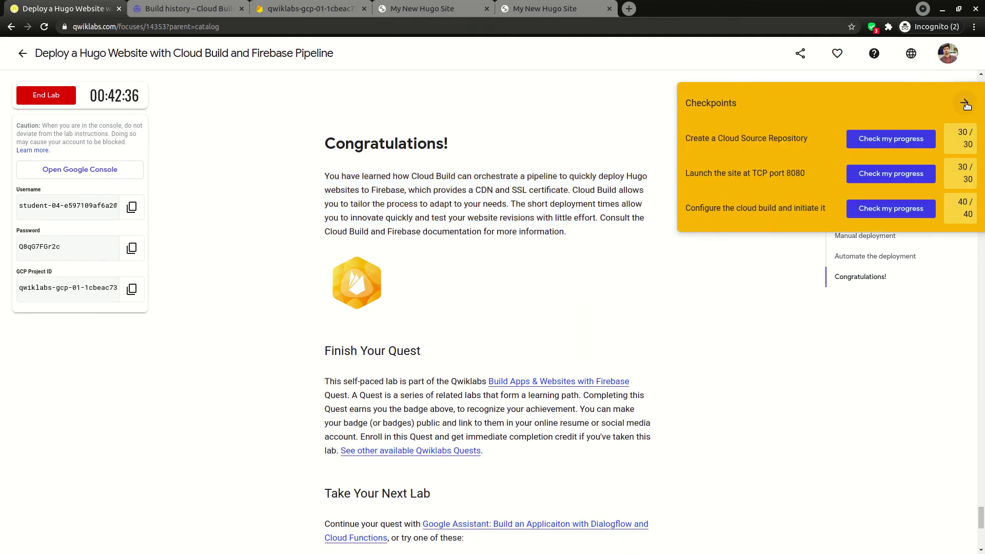
{"action": "left_click", "coordinate": [965, 104]}
{"action": "scroll", "coordinate": [504, 217], "scroll_direction": "up", "scroll_amount": 3}
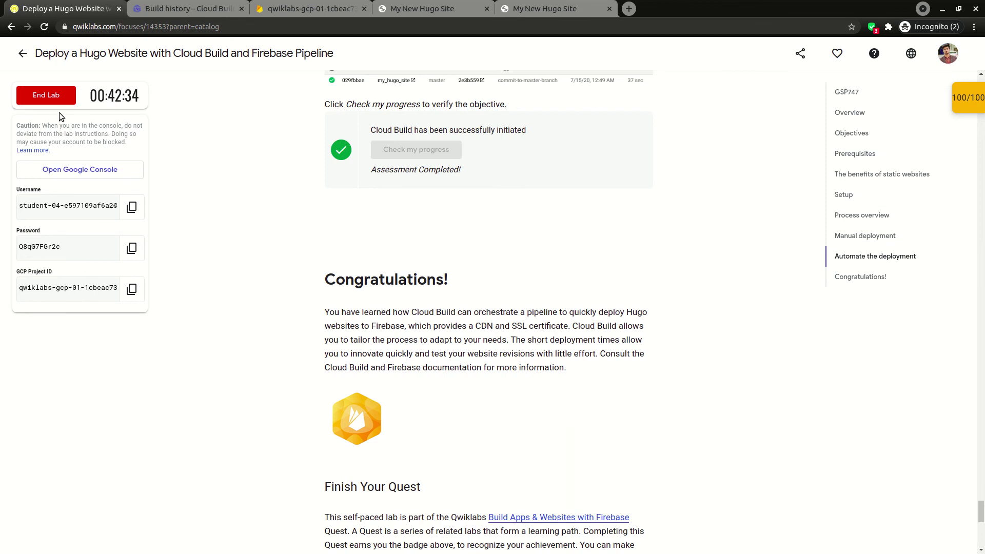
End the lab and submit a five-star satisfaction rating without a comment.
{"action": "left_click", "coordinate": [46, 95]}
{"action": "left_click", "coordinate": [576, 131]}
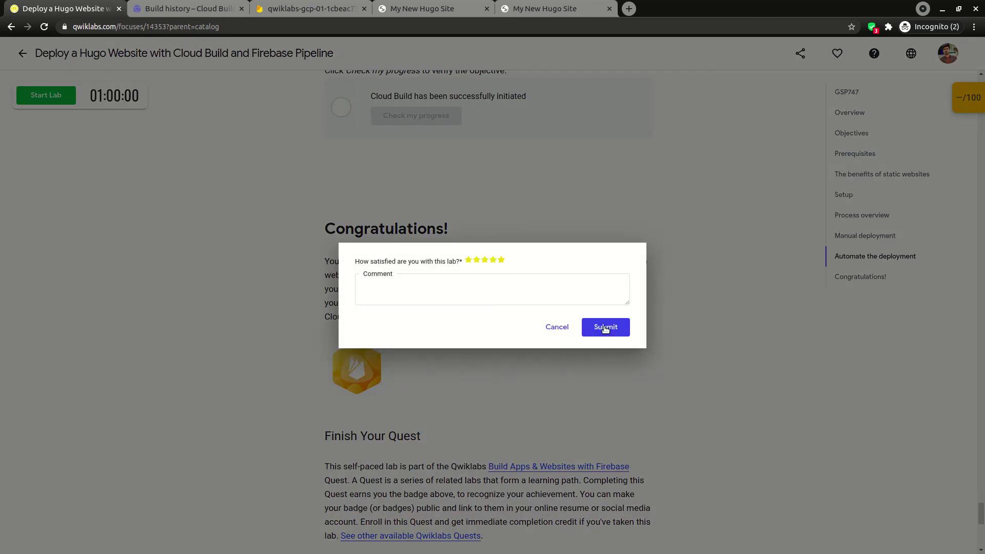
{"action": "left_click", "coordinate": [609, 332]}
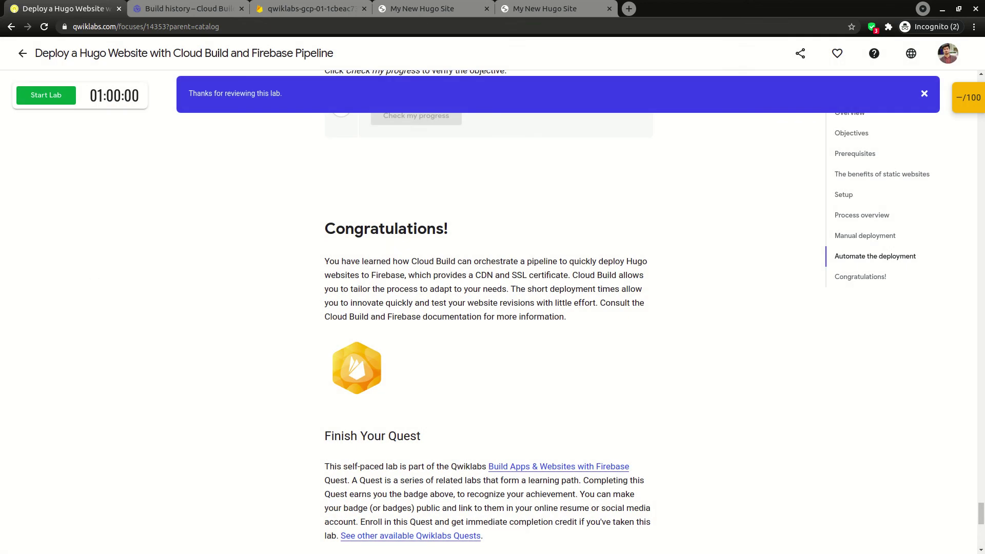